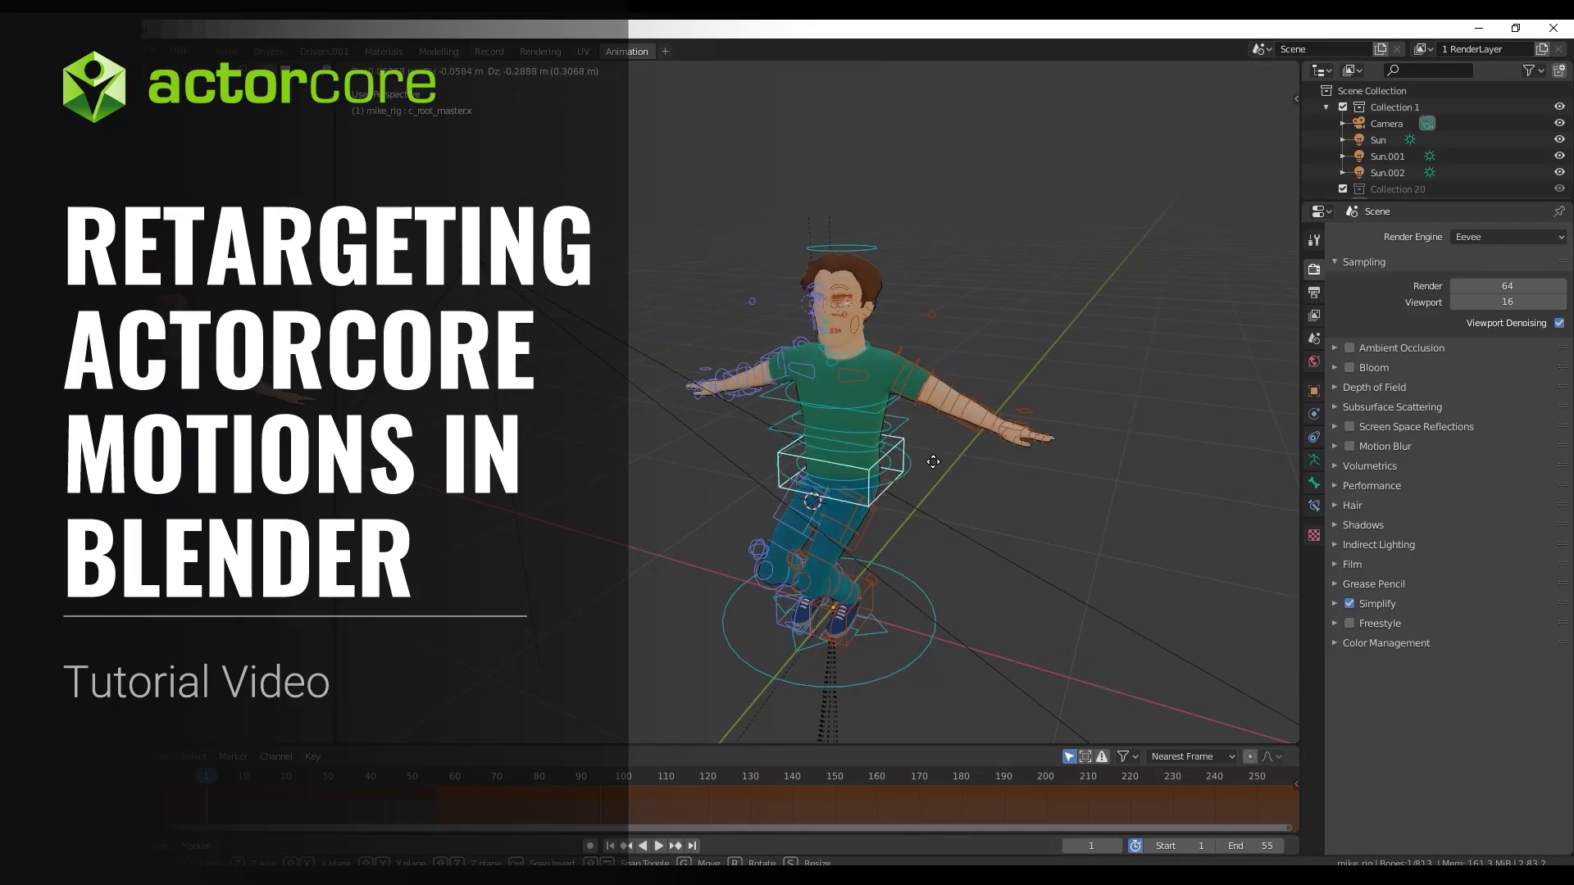
- Try moving and X-rotating the head control without committing, then select the left foot IK
key(Escape)
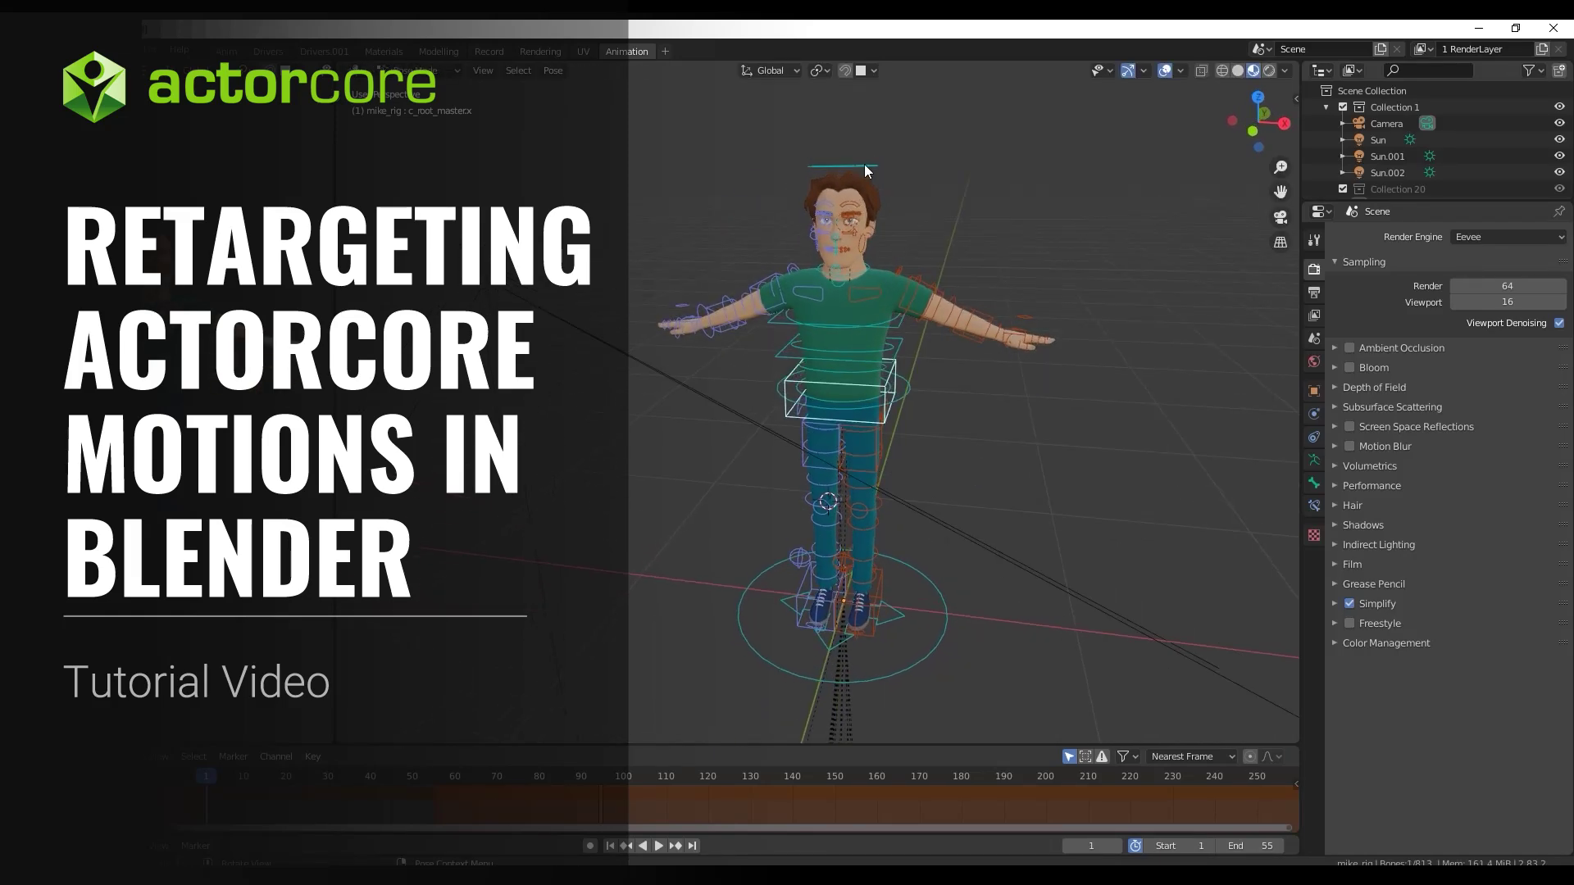
click(867, 164)
key(g)
key(Escape)
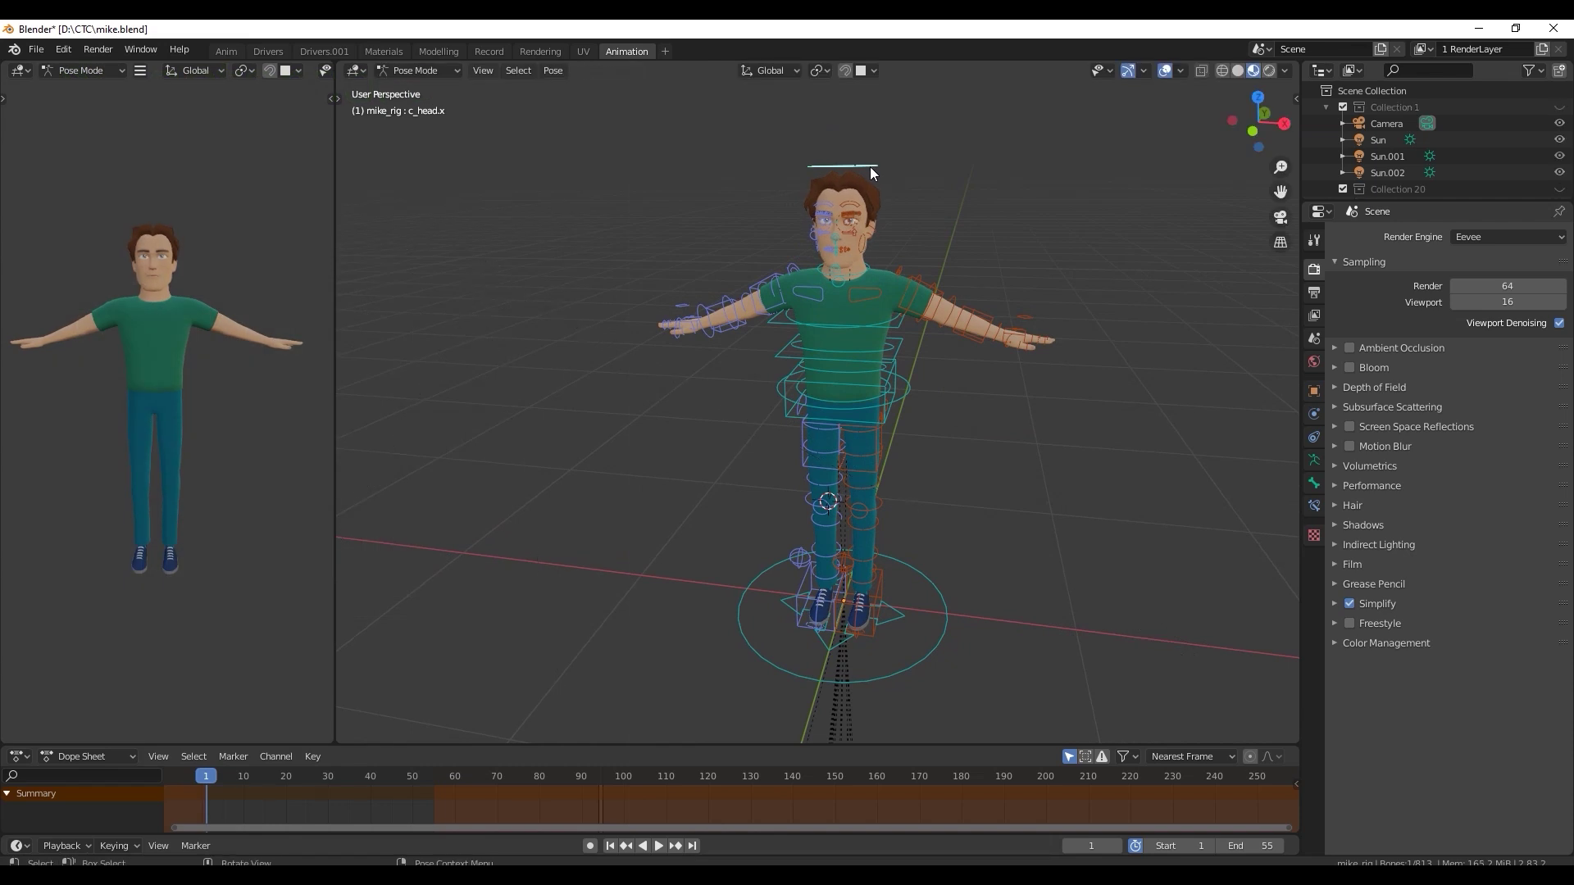
key(r)
key(x)
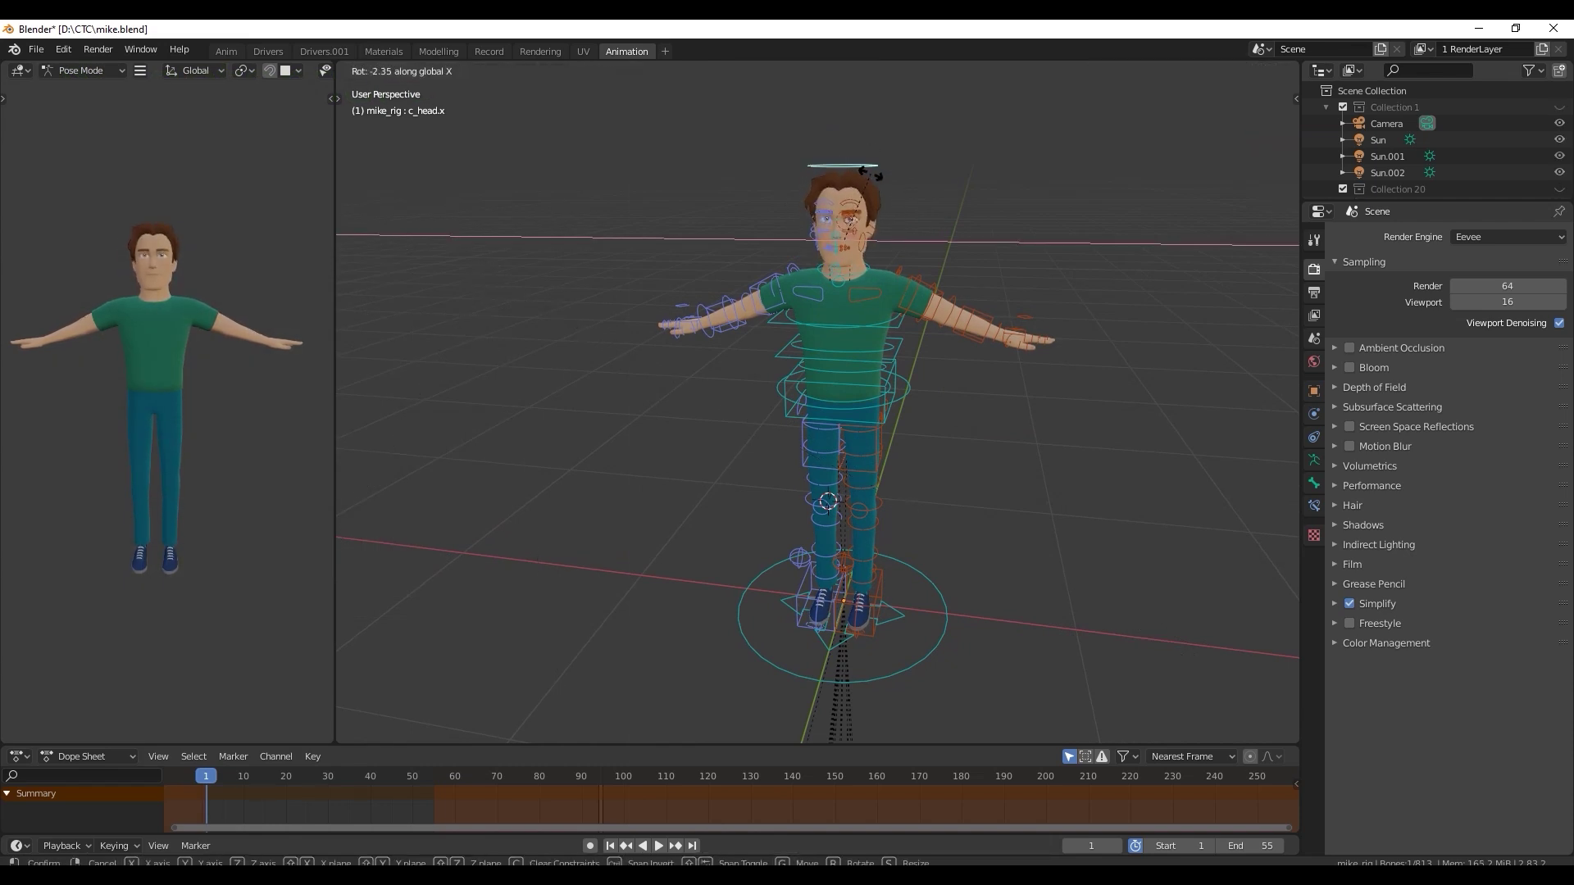
key(Escape)
click(870, 634)
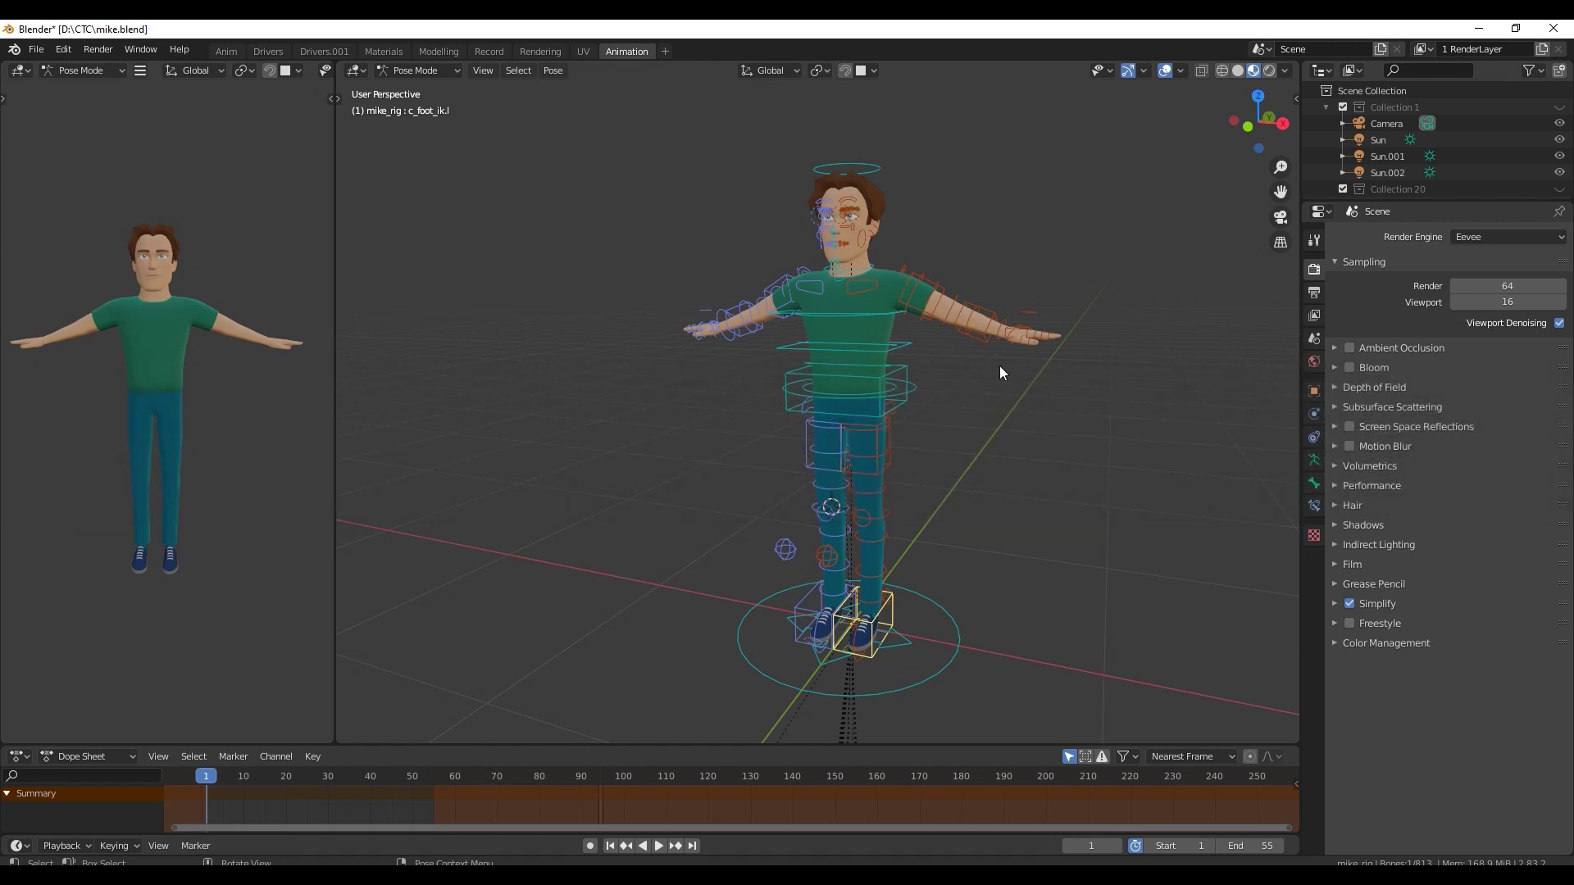
- Import hangintough_dance.fbx from the dance folder
click(37, 50)
mouse_move(62, 270)
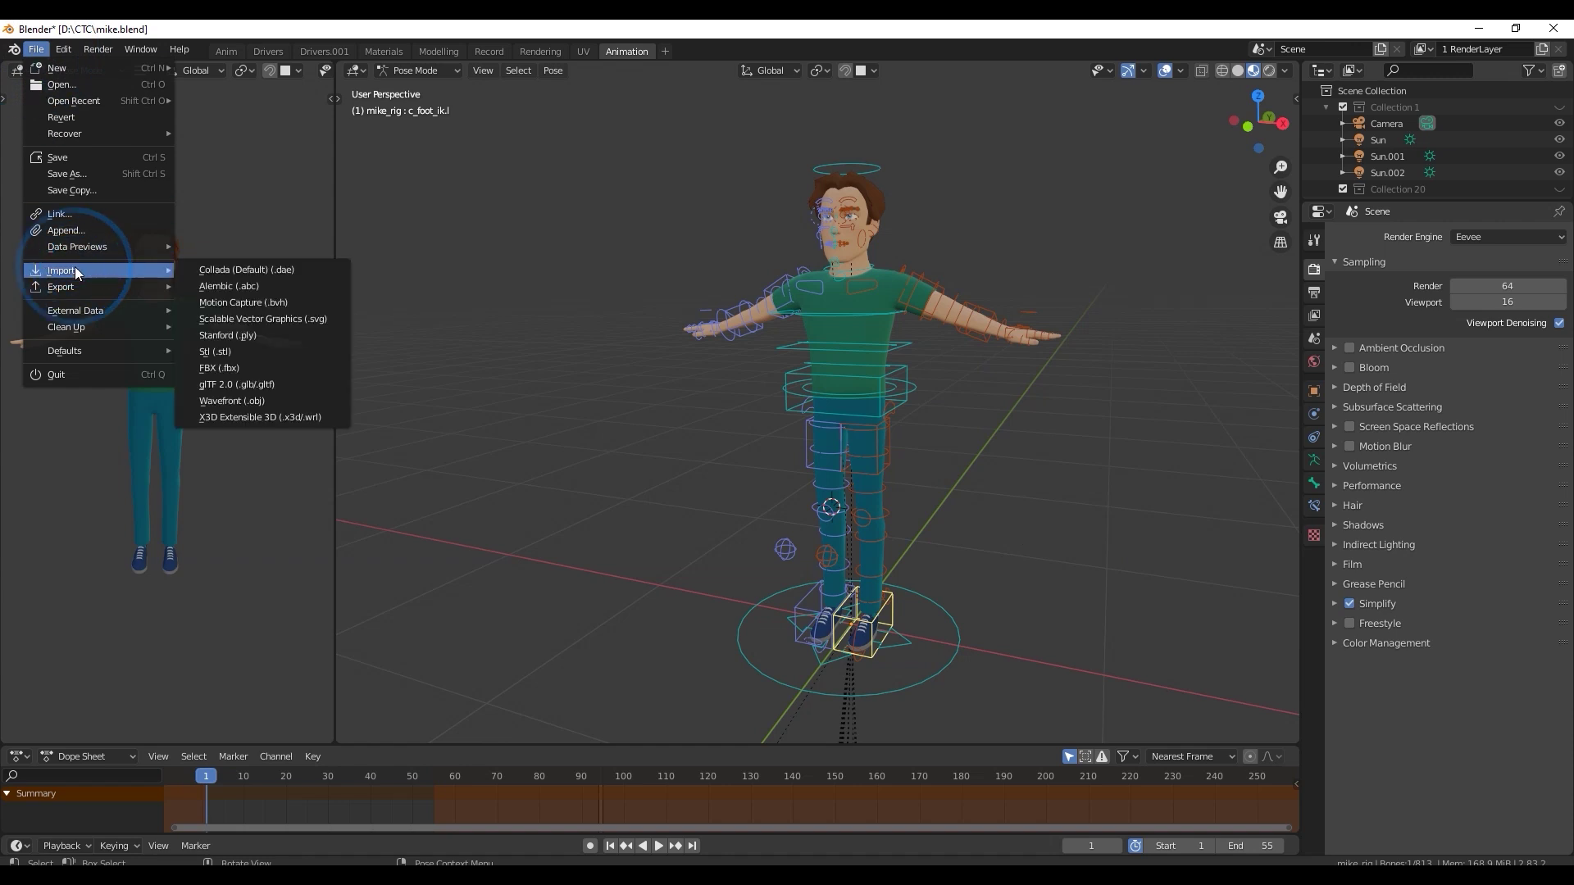
click(304, 368)
text(V:\Learning Center\Content Cloud\Record Video\Blender\FBX)
key(Return)
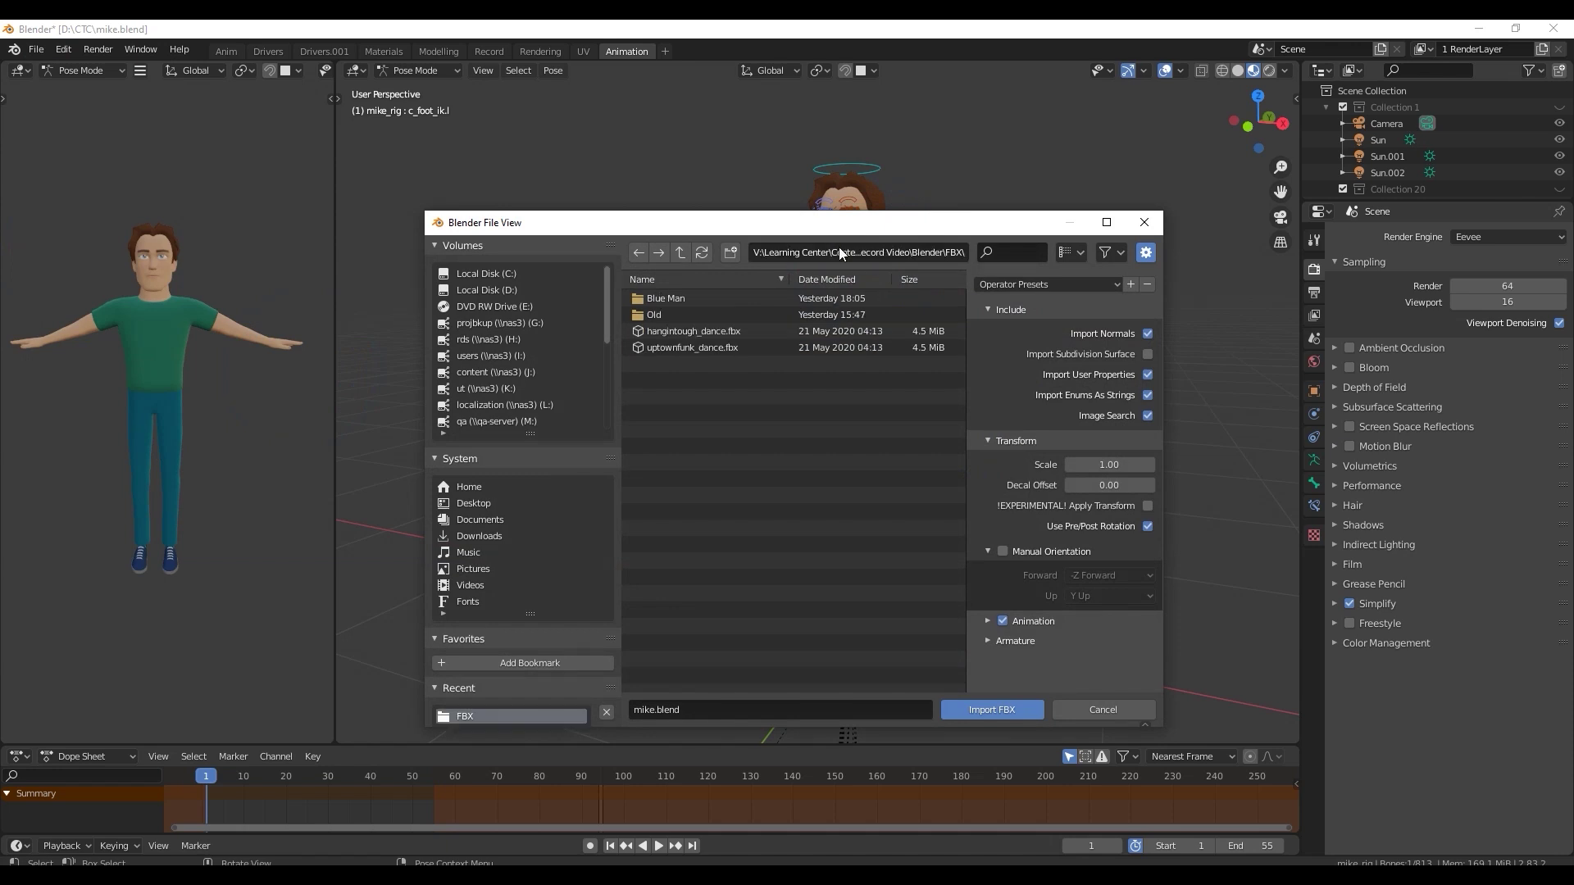
click(757, 332)
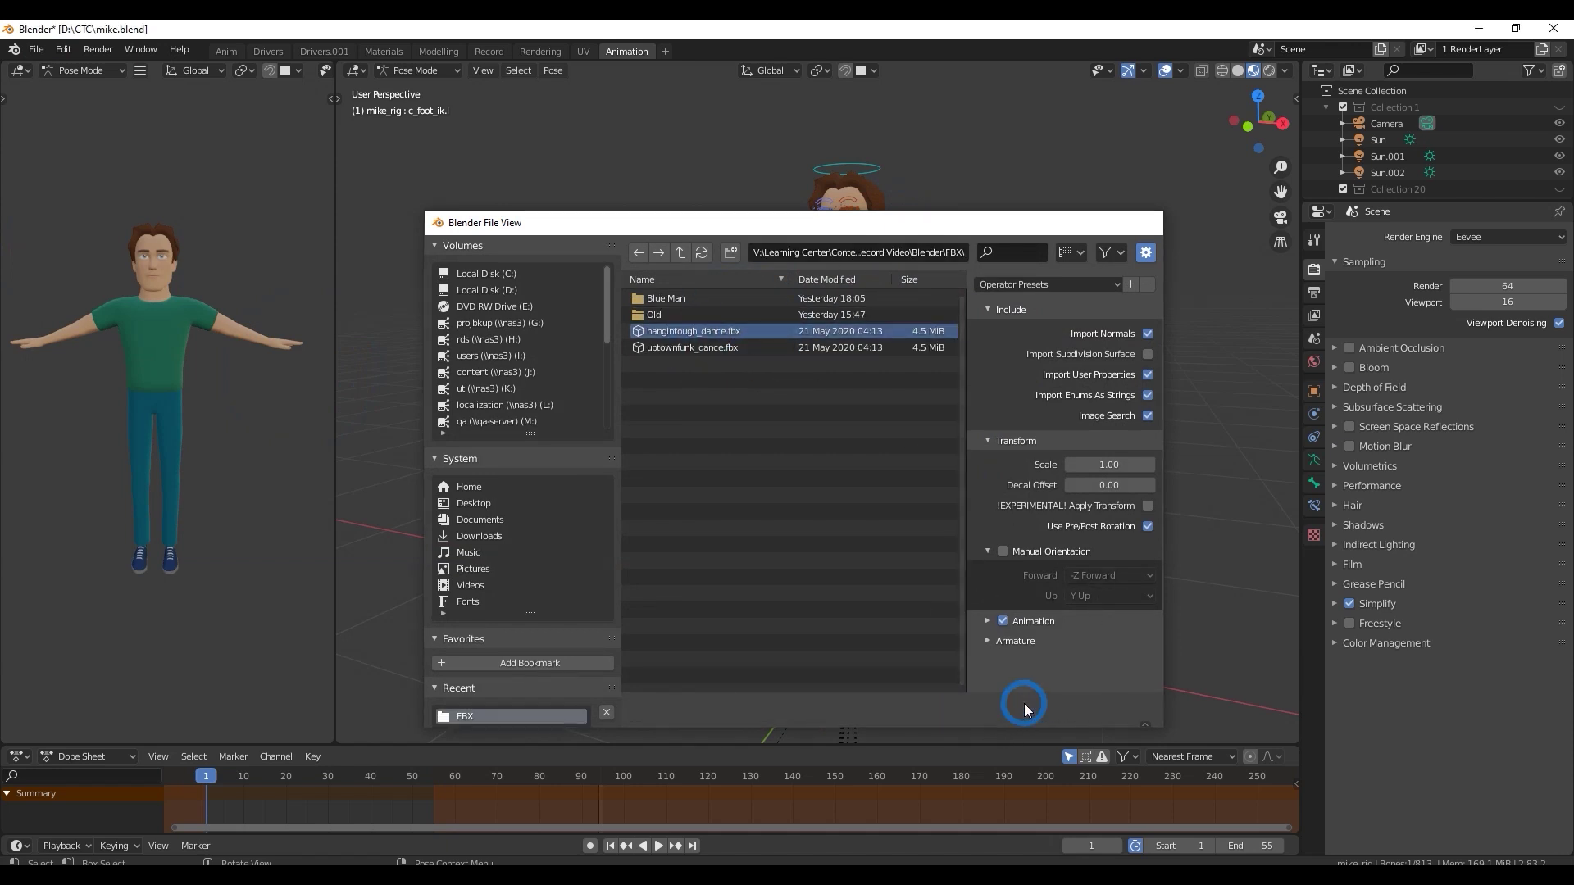
click(1025, 703)
- Move the imported dance armature left along X, beside the character
middle_drag(1014, 677, 933, 673)
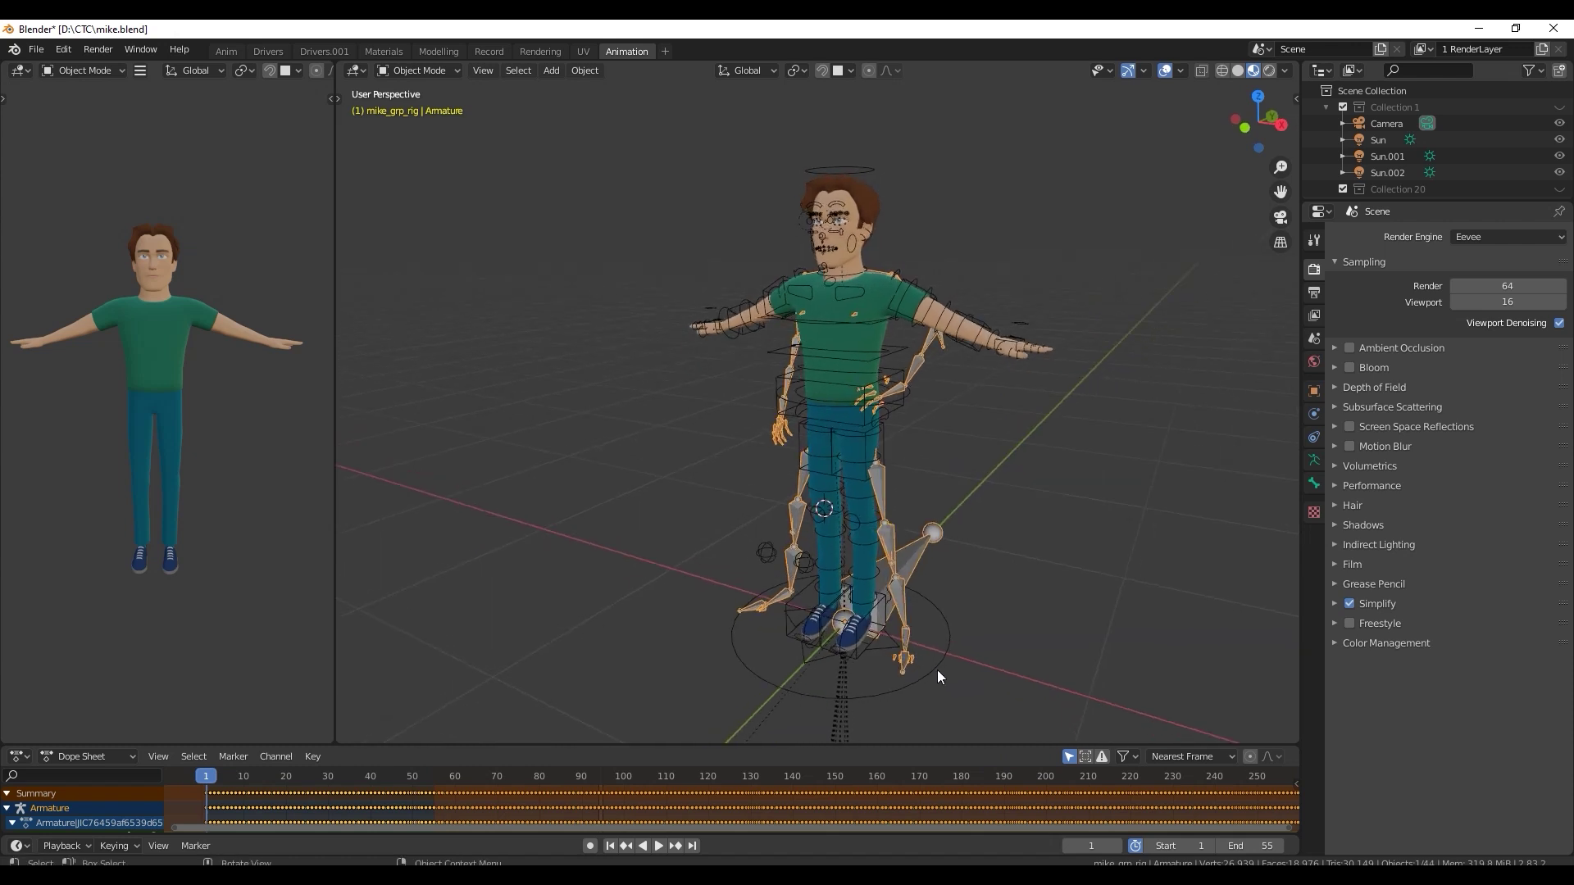
key(g)
key(x)
click(687, 623)
mouse_move(687, 624)
middle_down()
mouse_move(885, 635)
mouse_move(860, 651)
middle_up()
click(589, 671)
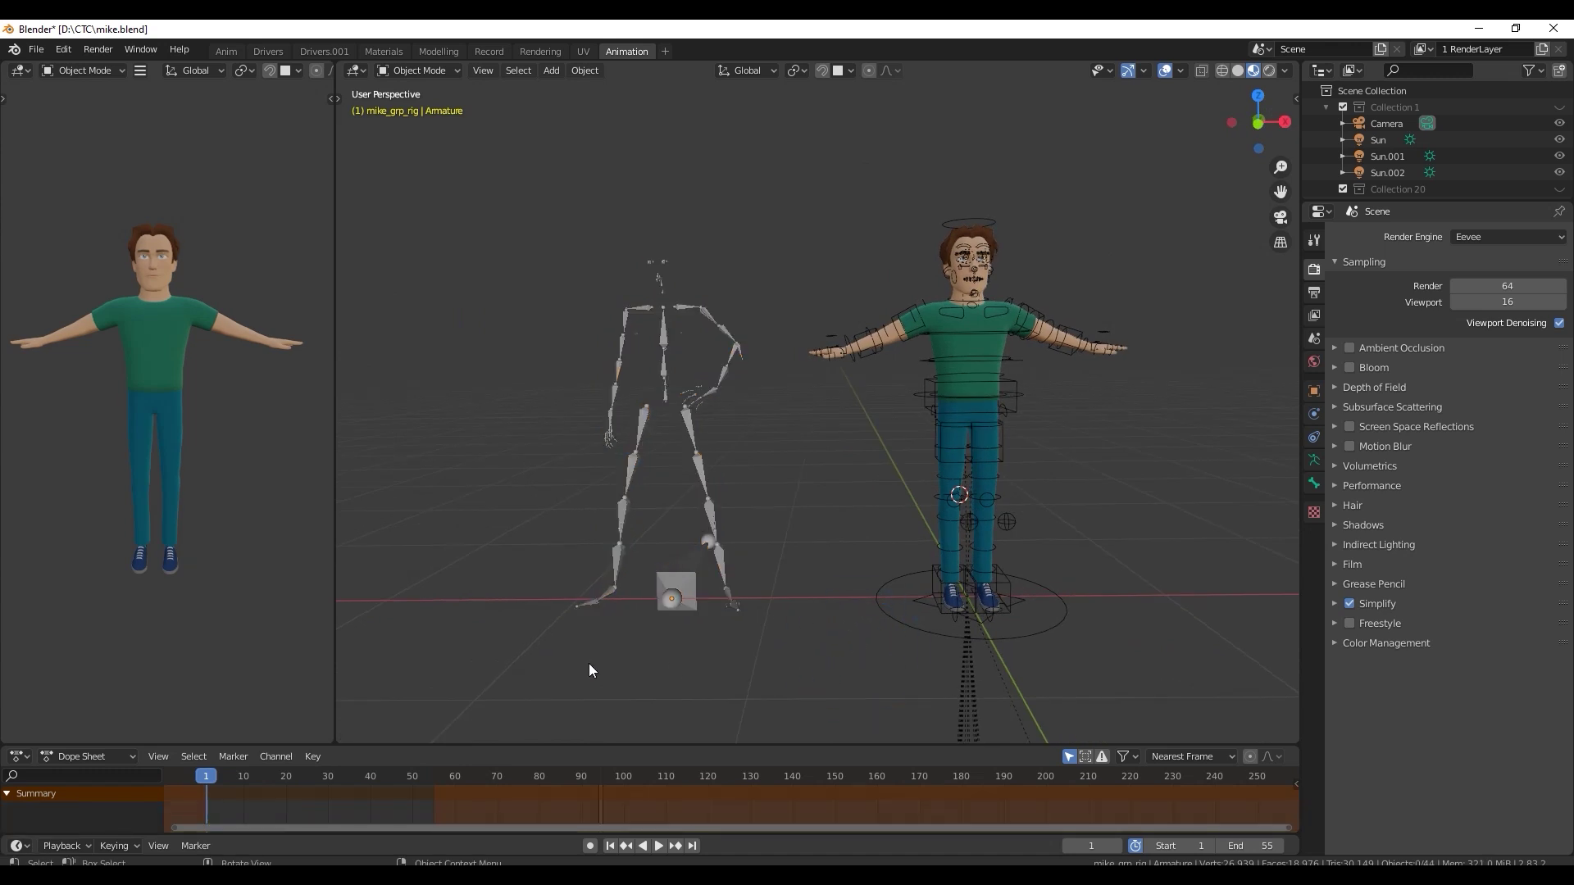
click(689, 588)
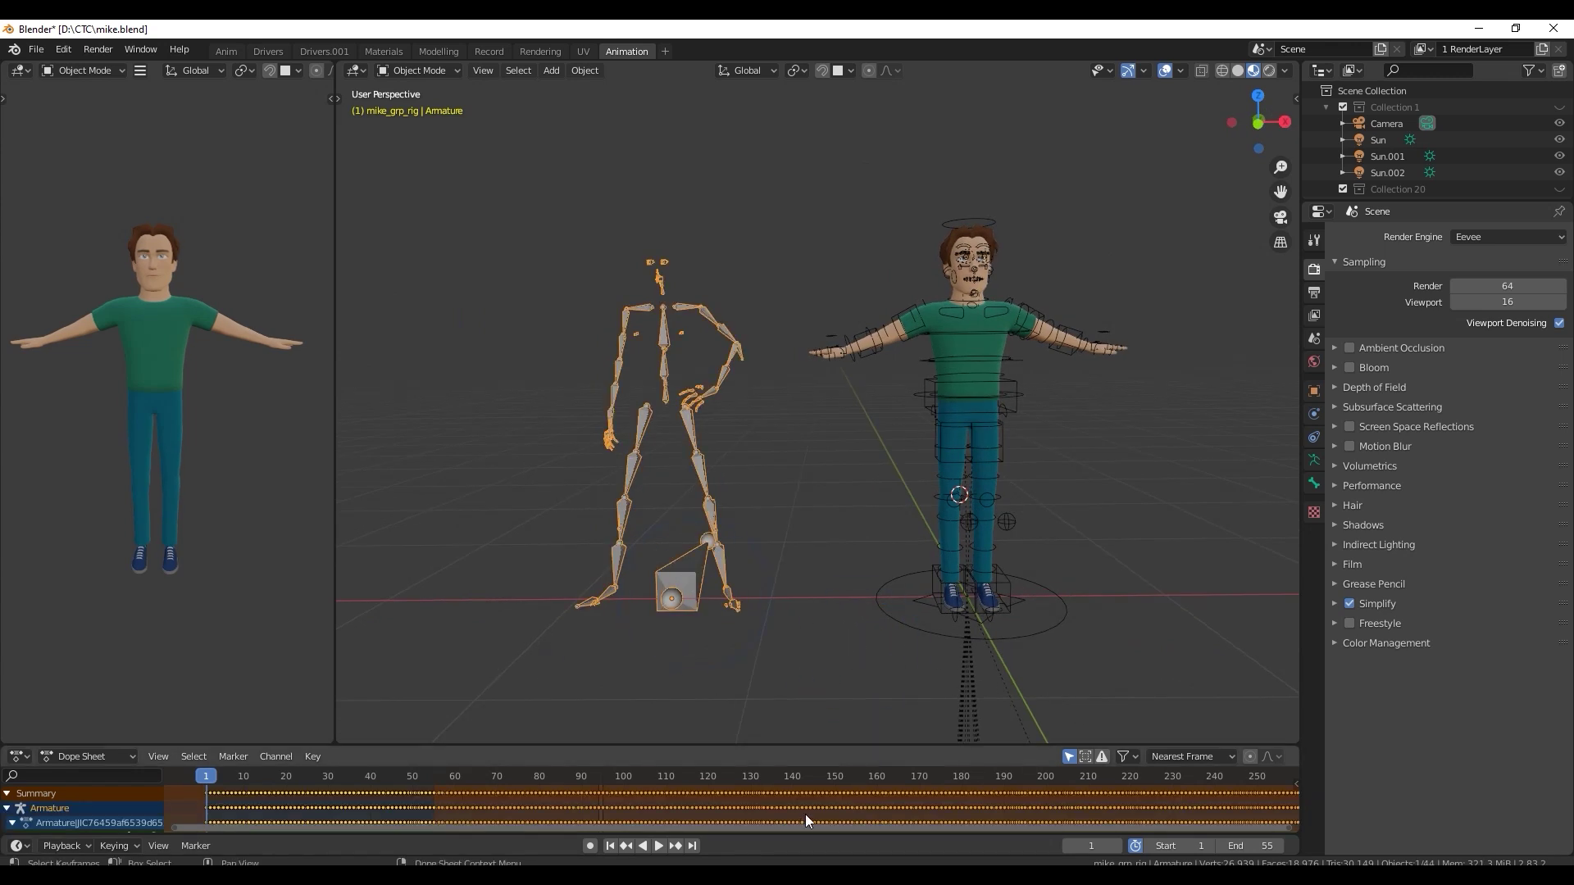
scroll(803, 808, down, 4)
scroll(804, 807, down, 4)
scroll(804, 809, down, 3)
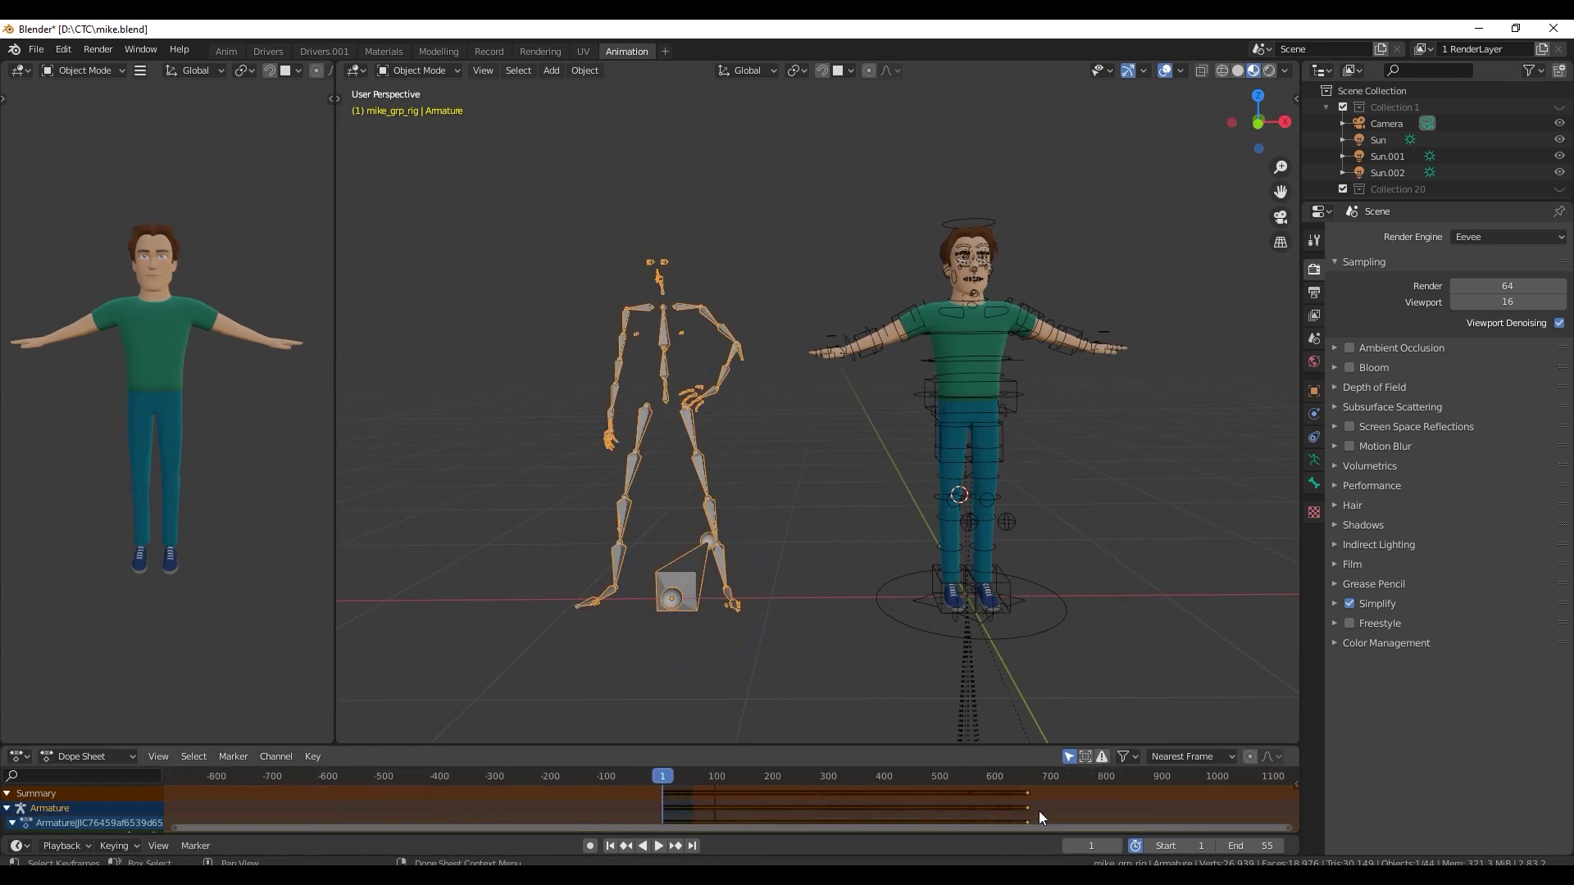
- Set the scene end frame to 700 and play the dance animation
click(1267, 847)
text(700)
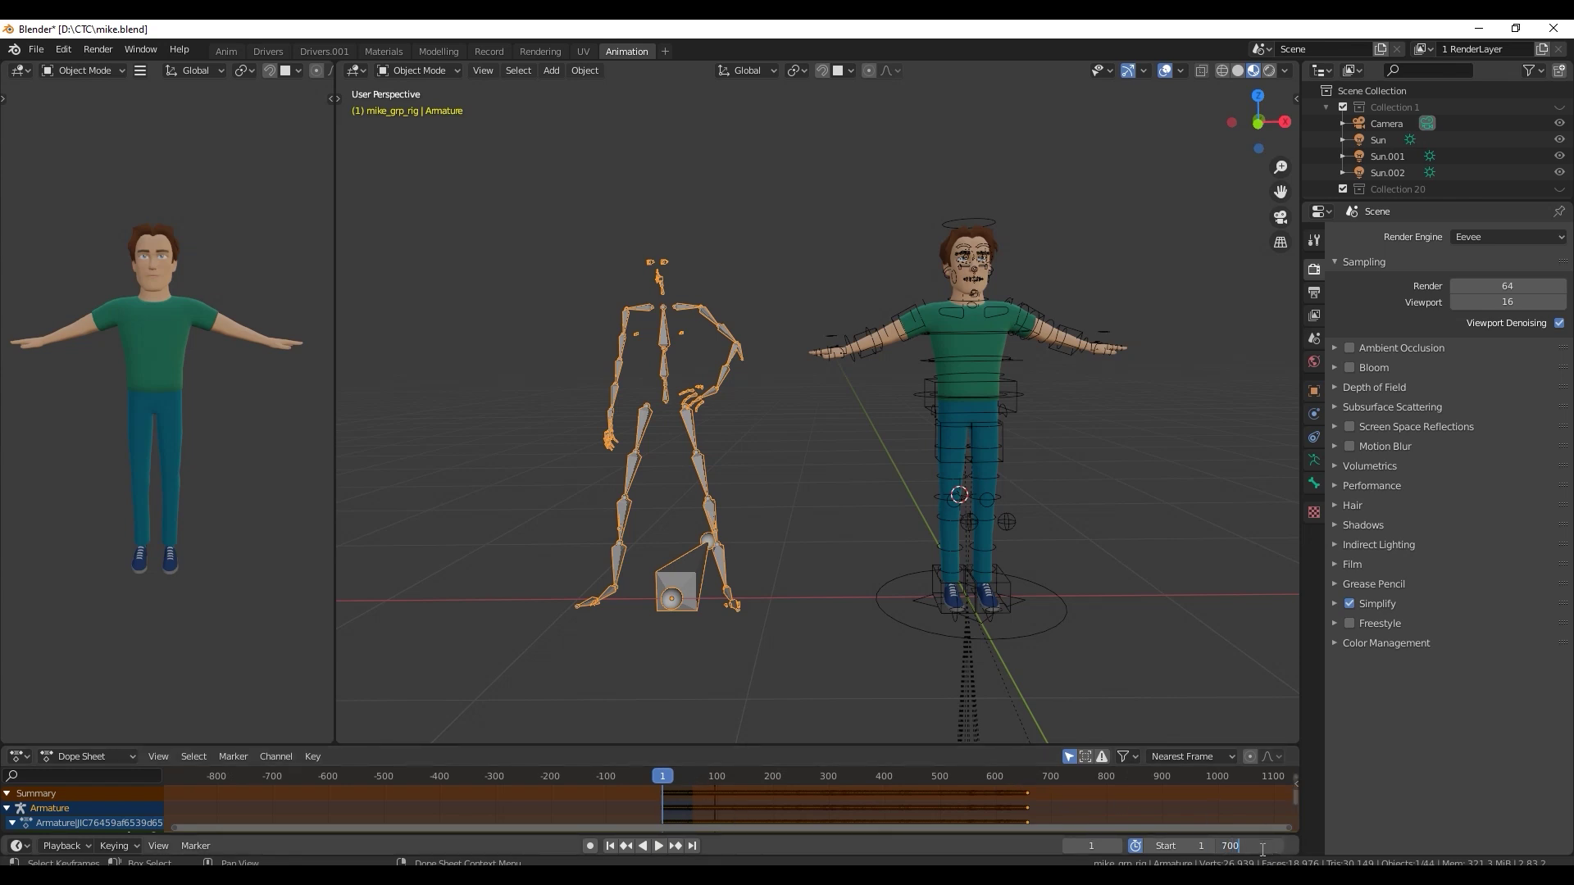
key(Return)
click(575, 691)
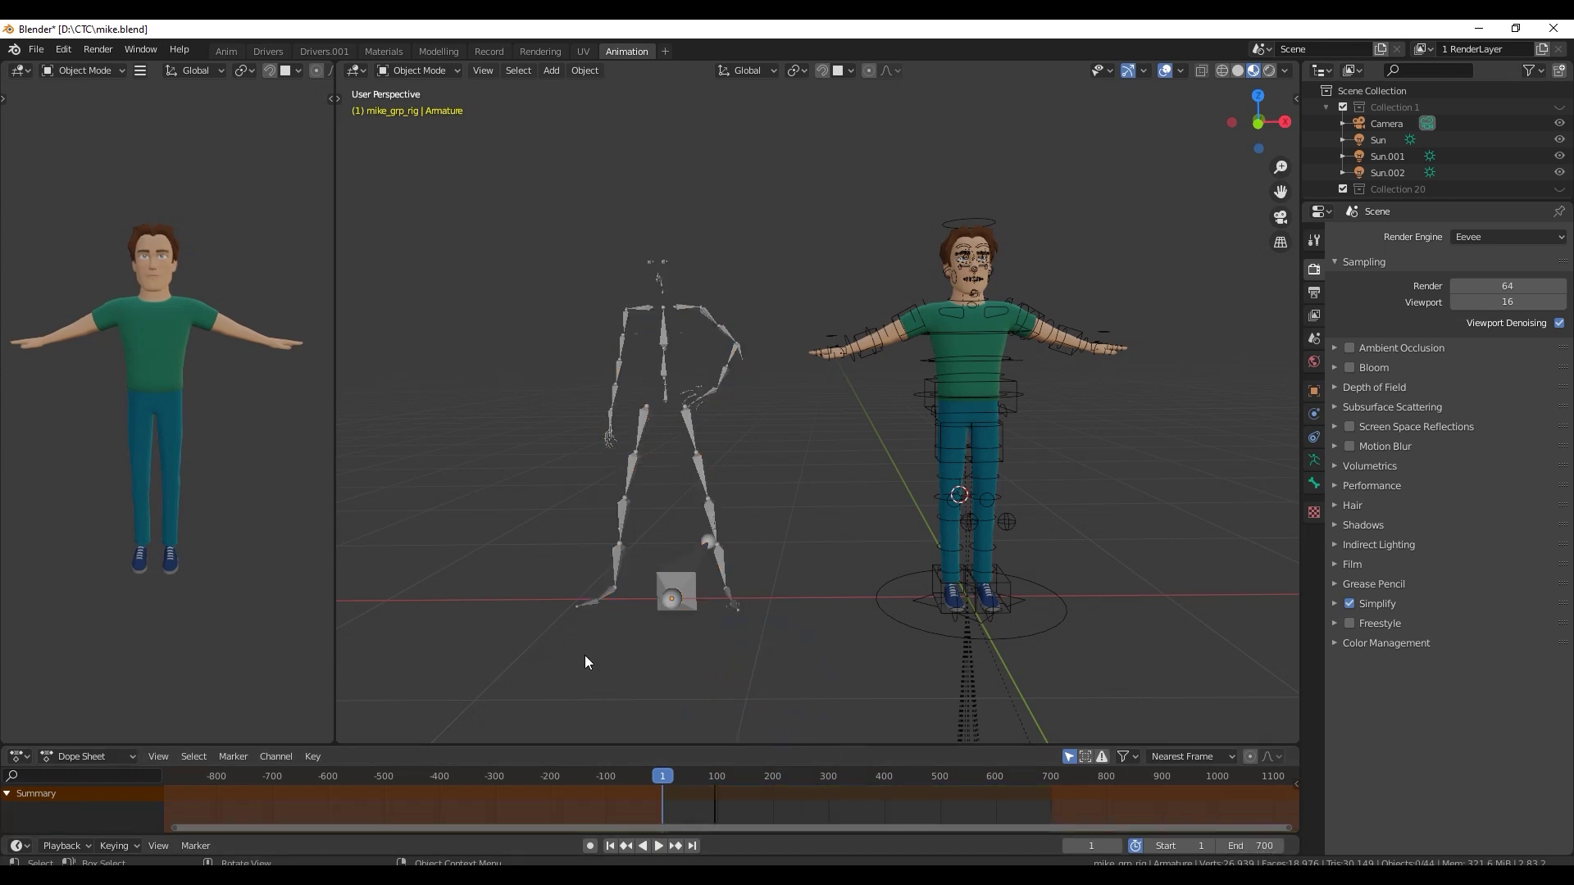
key(space)
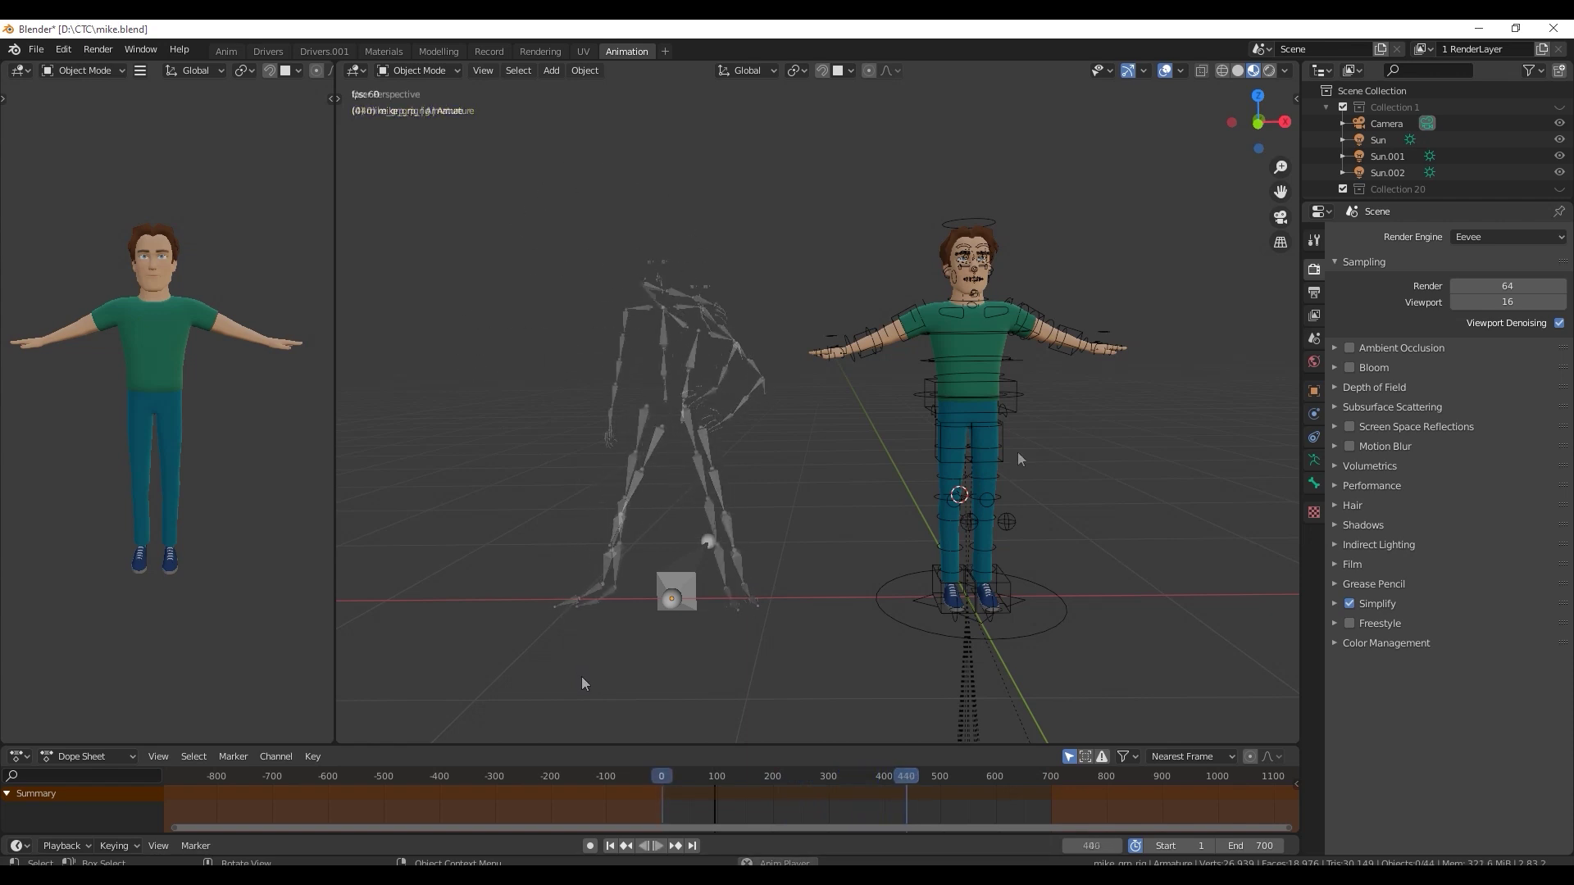
click(1296, 103)
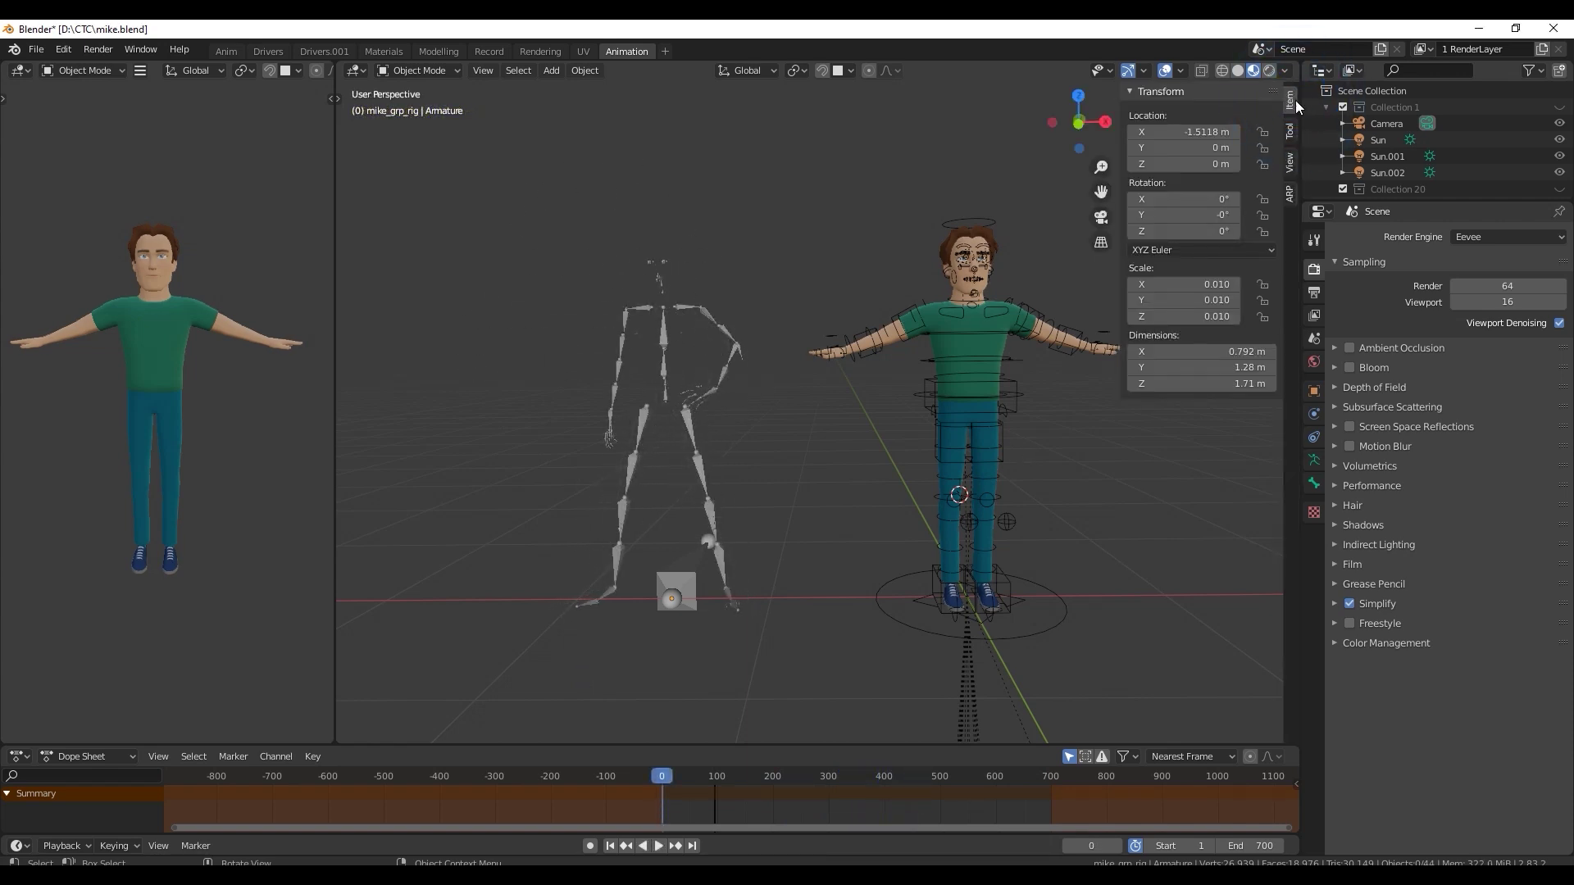
- In Auto-Rig Pro Remap, set the dance Armature as source and mike_rig as target, then build the bones list
click(1290, 195)
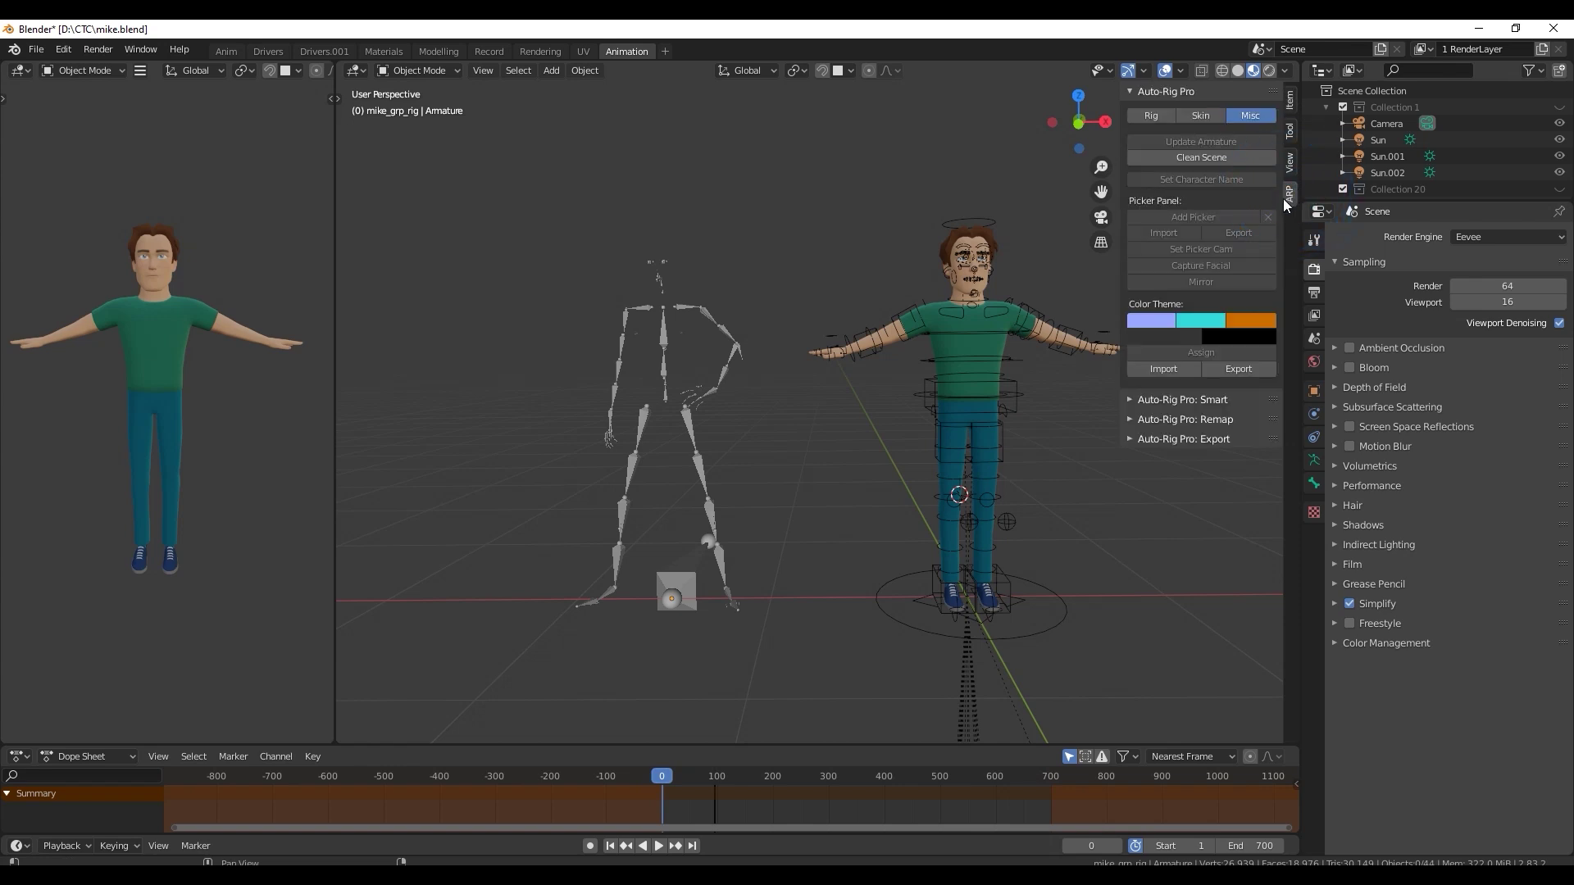
click(1129, 420)
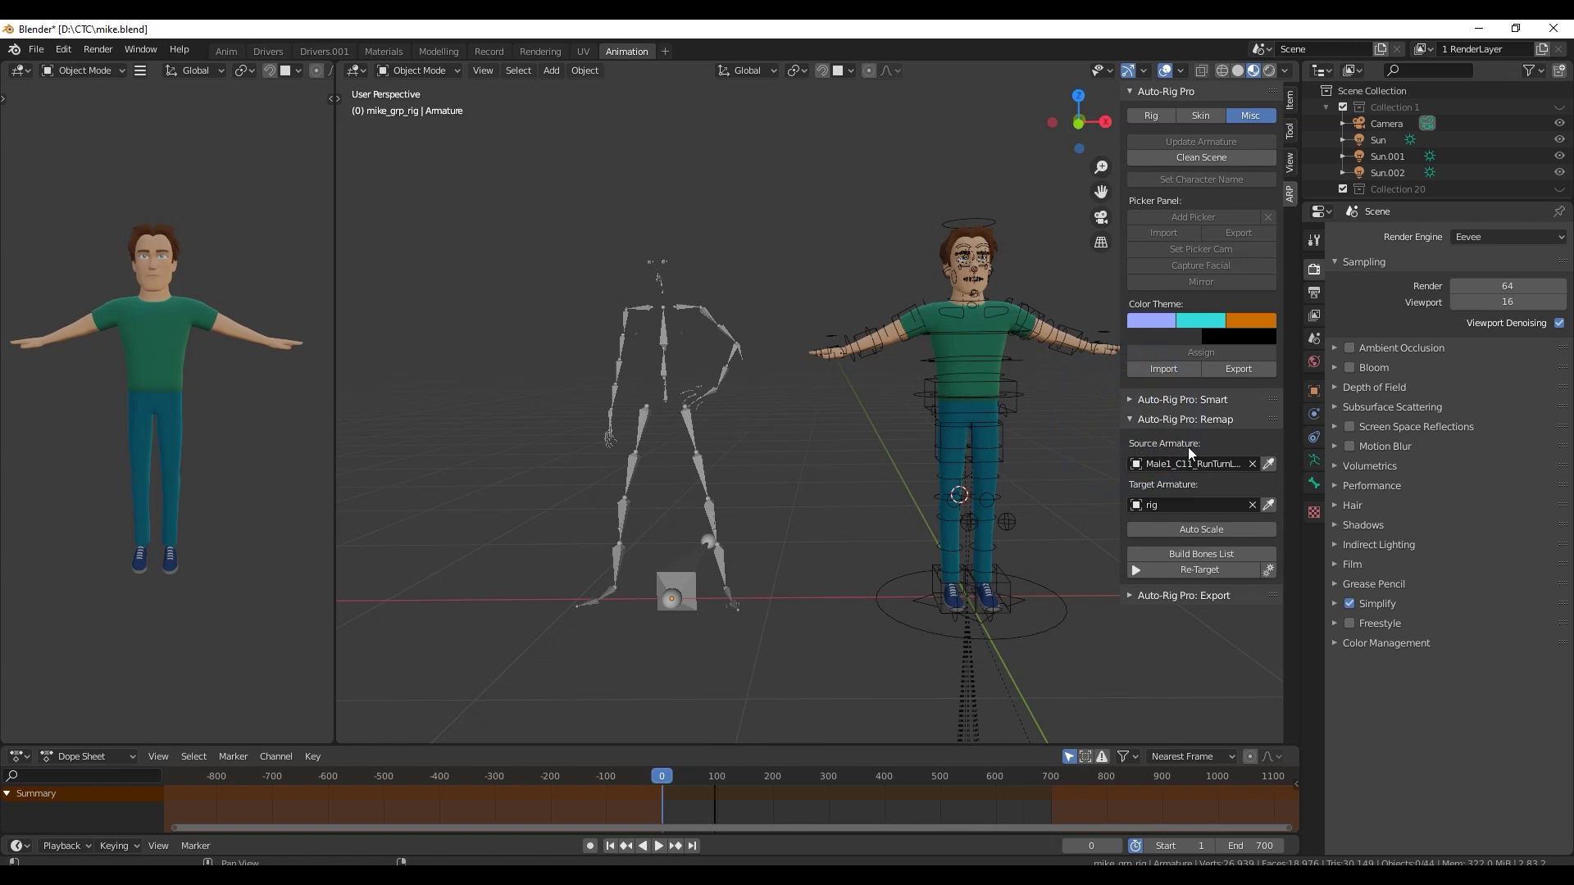
click(691, 576)
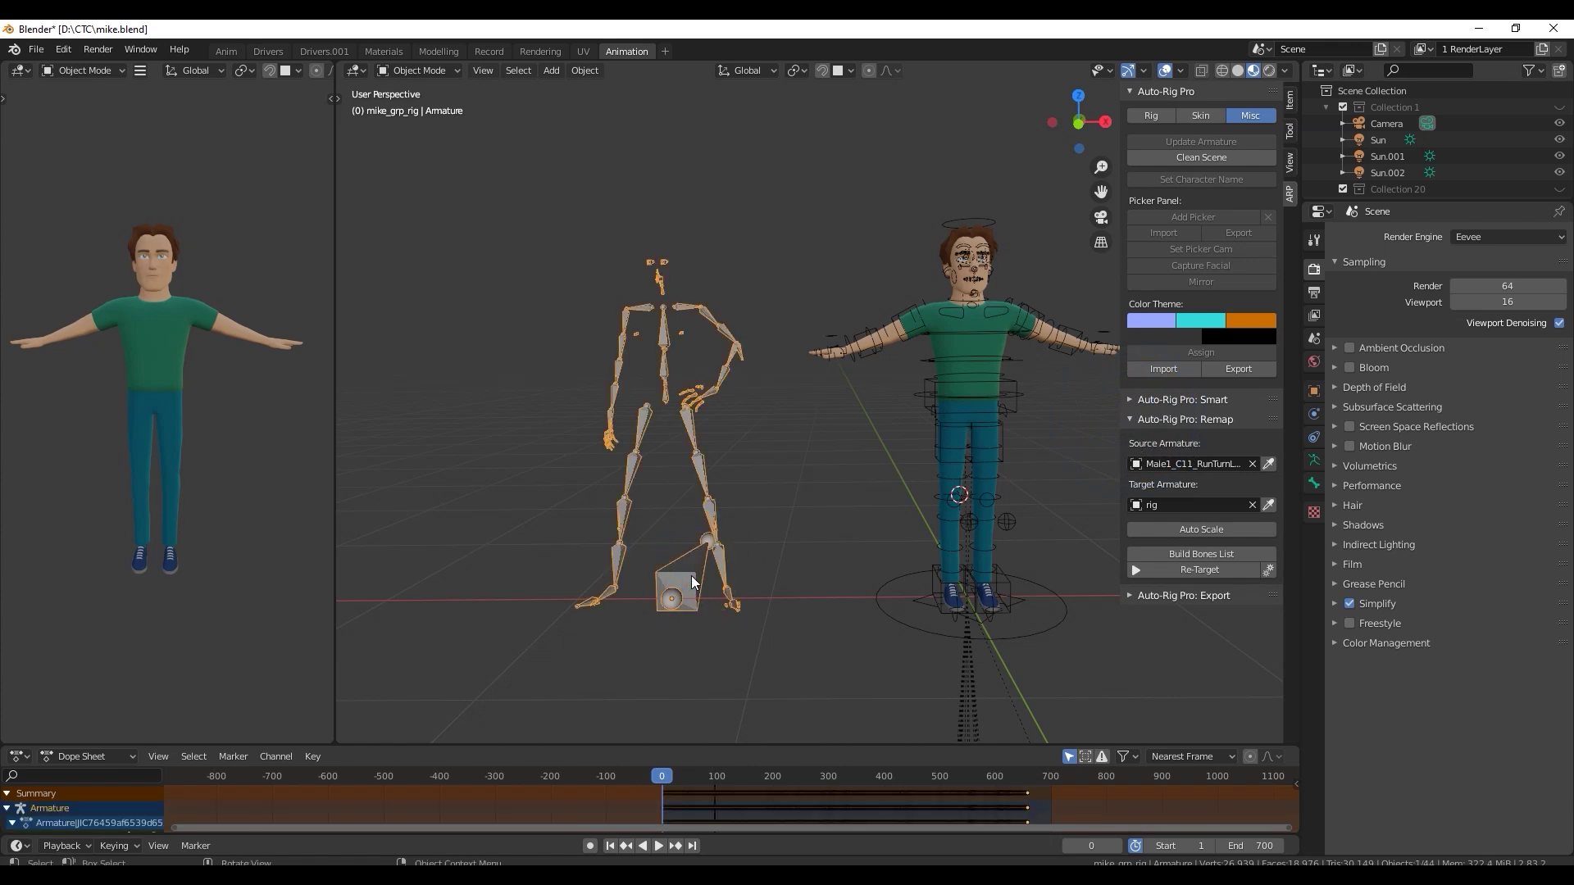
click(1263, 463)
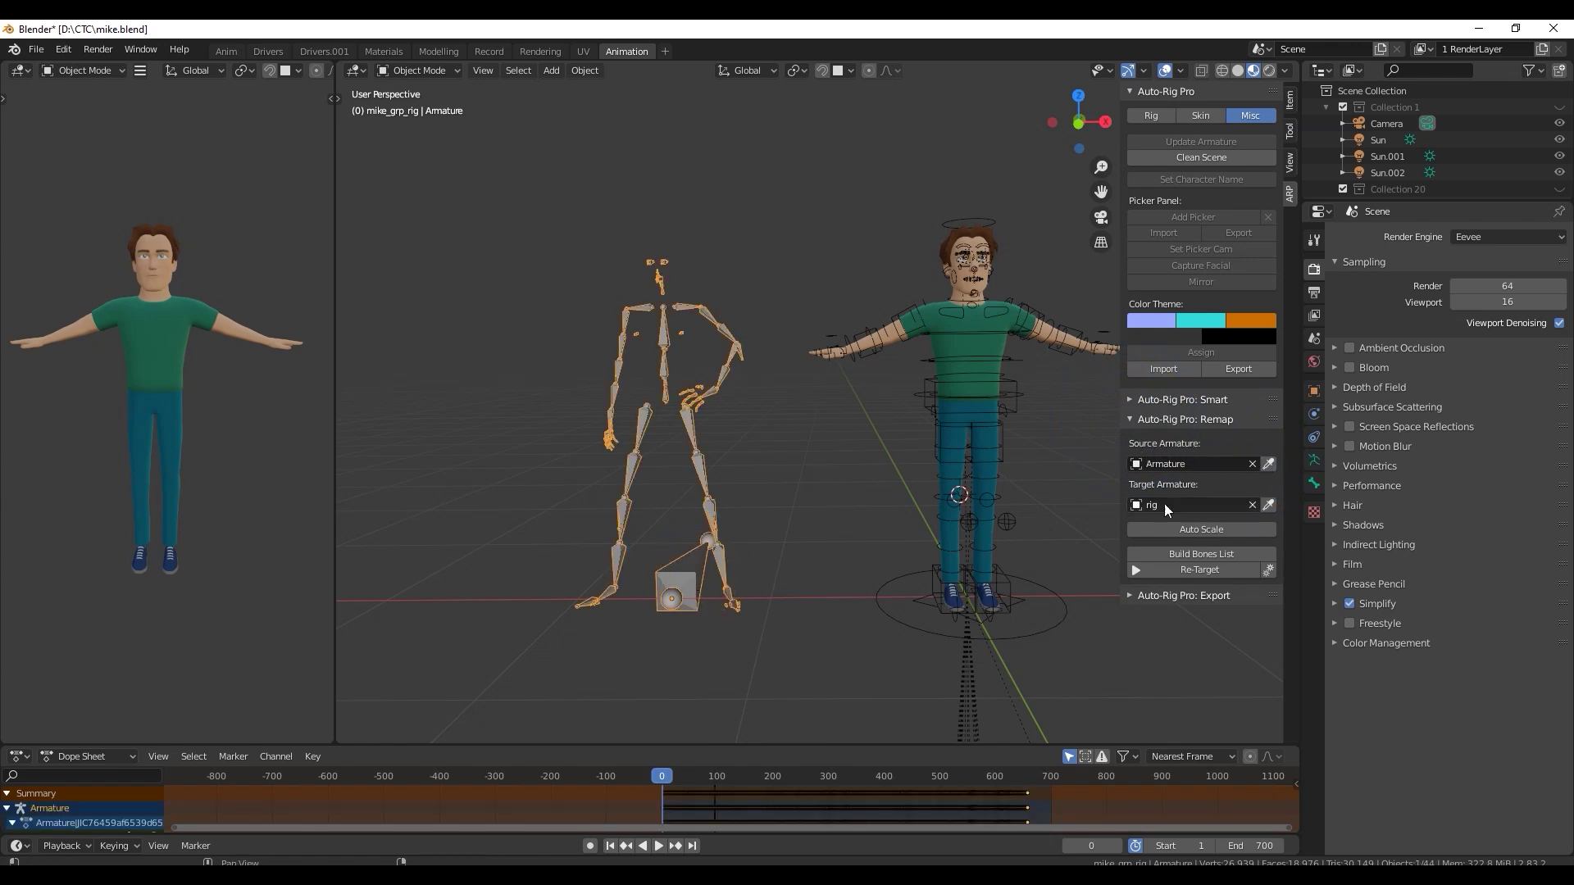
click(1044, 590)
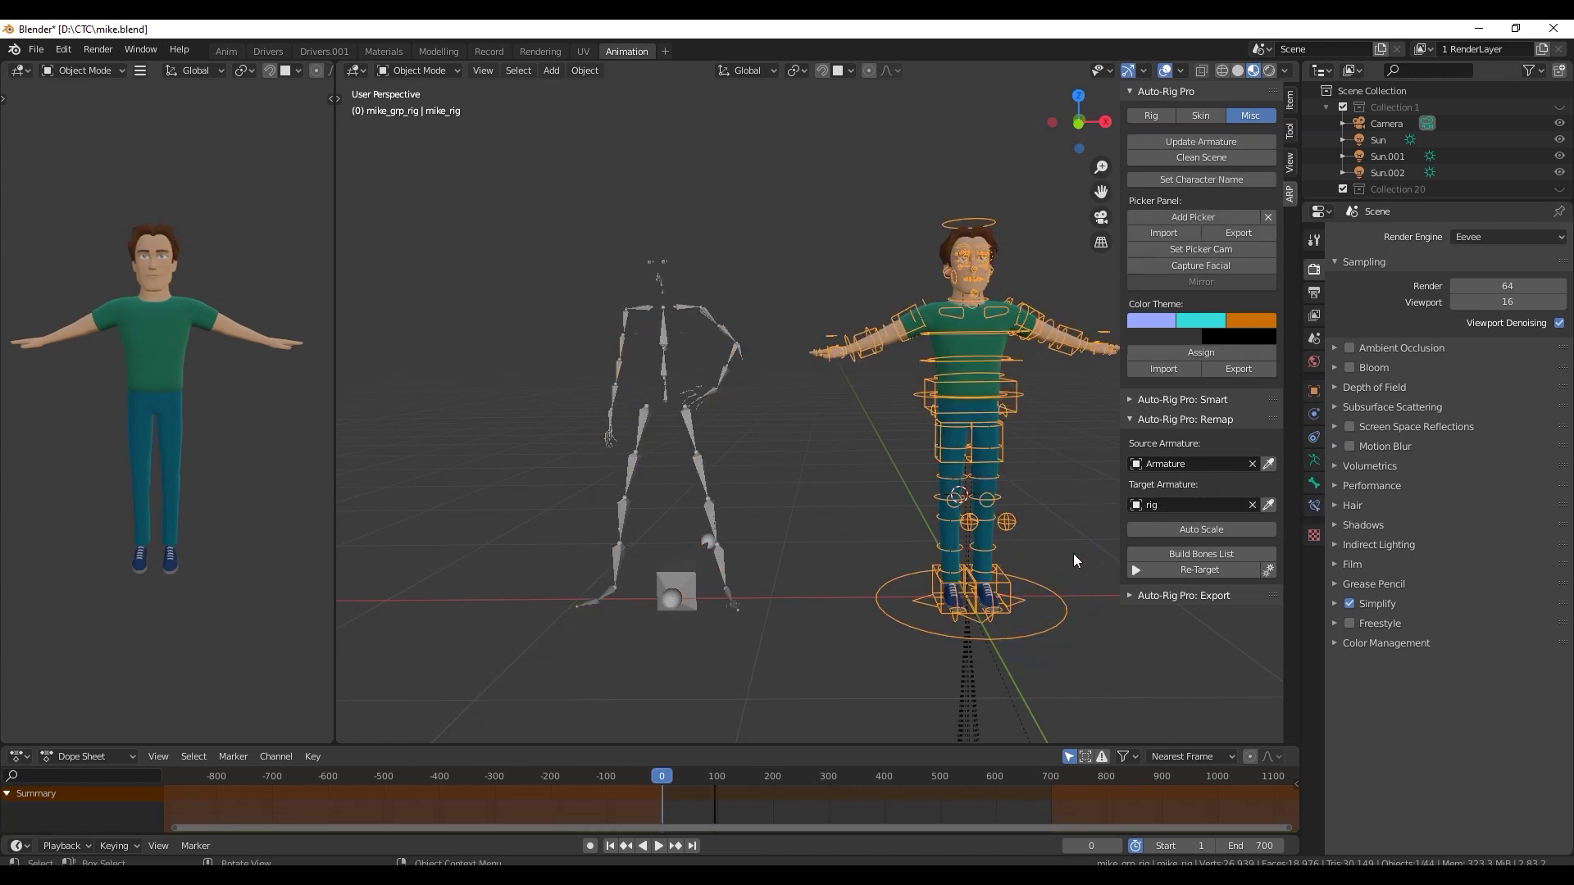
click(1268, 503)
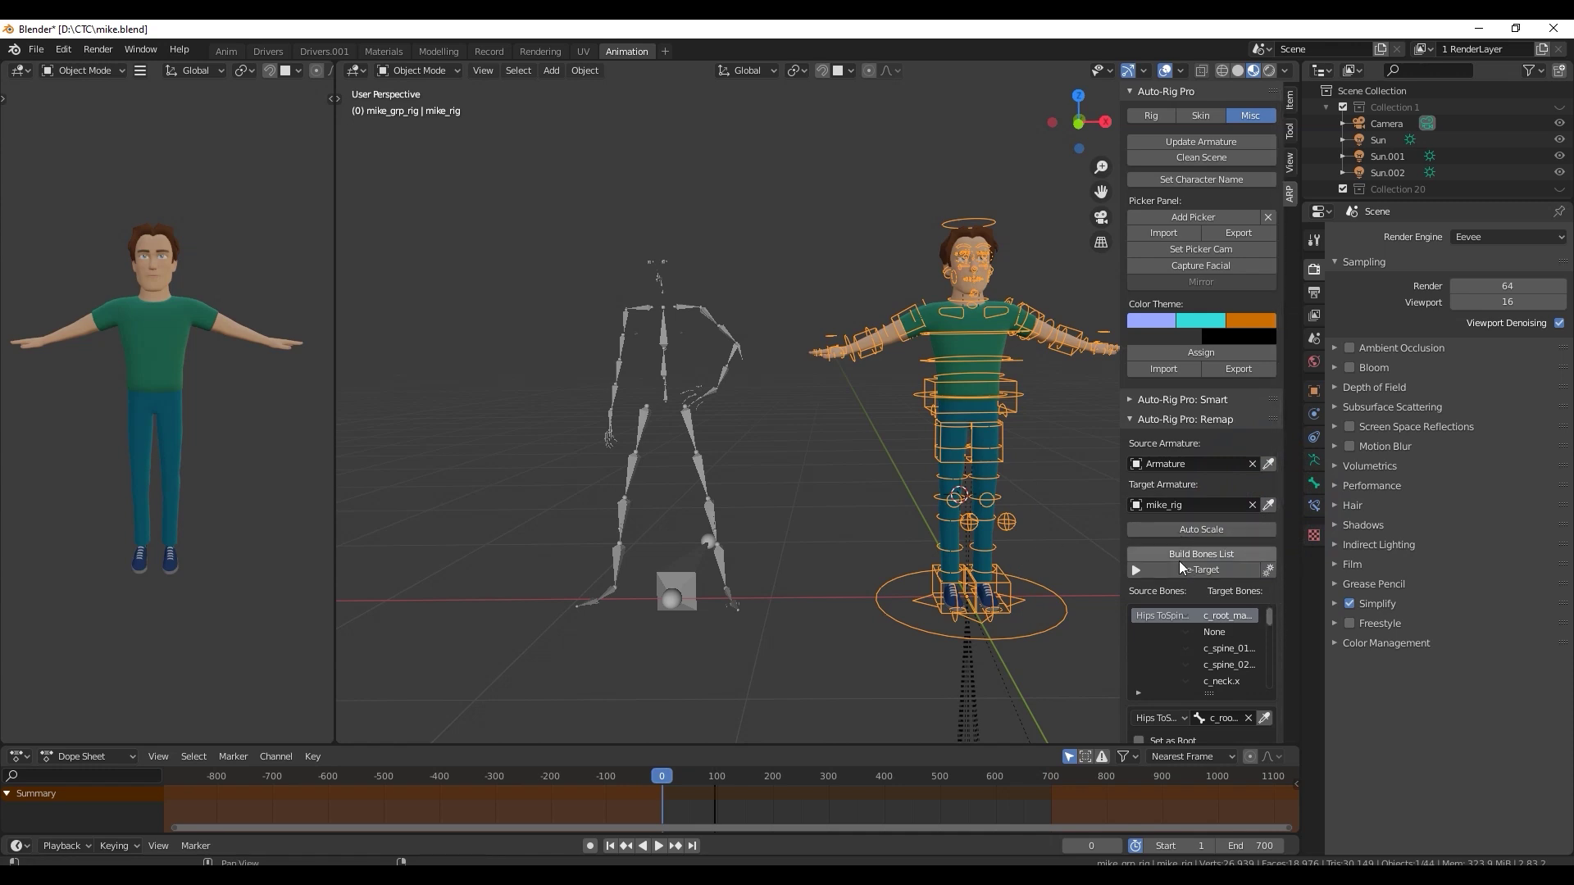
click(1213, 553)
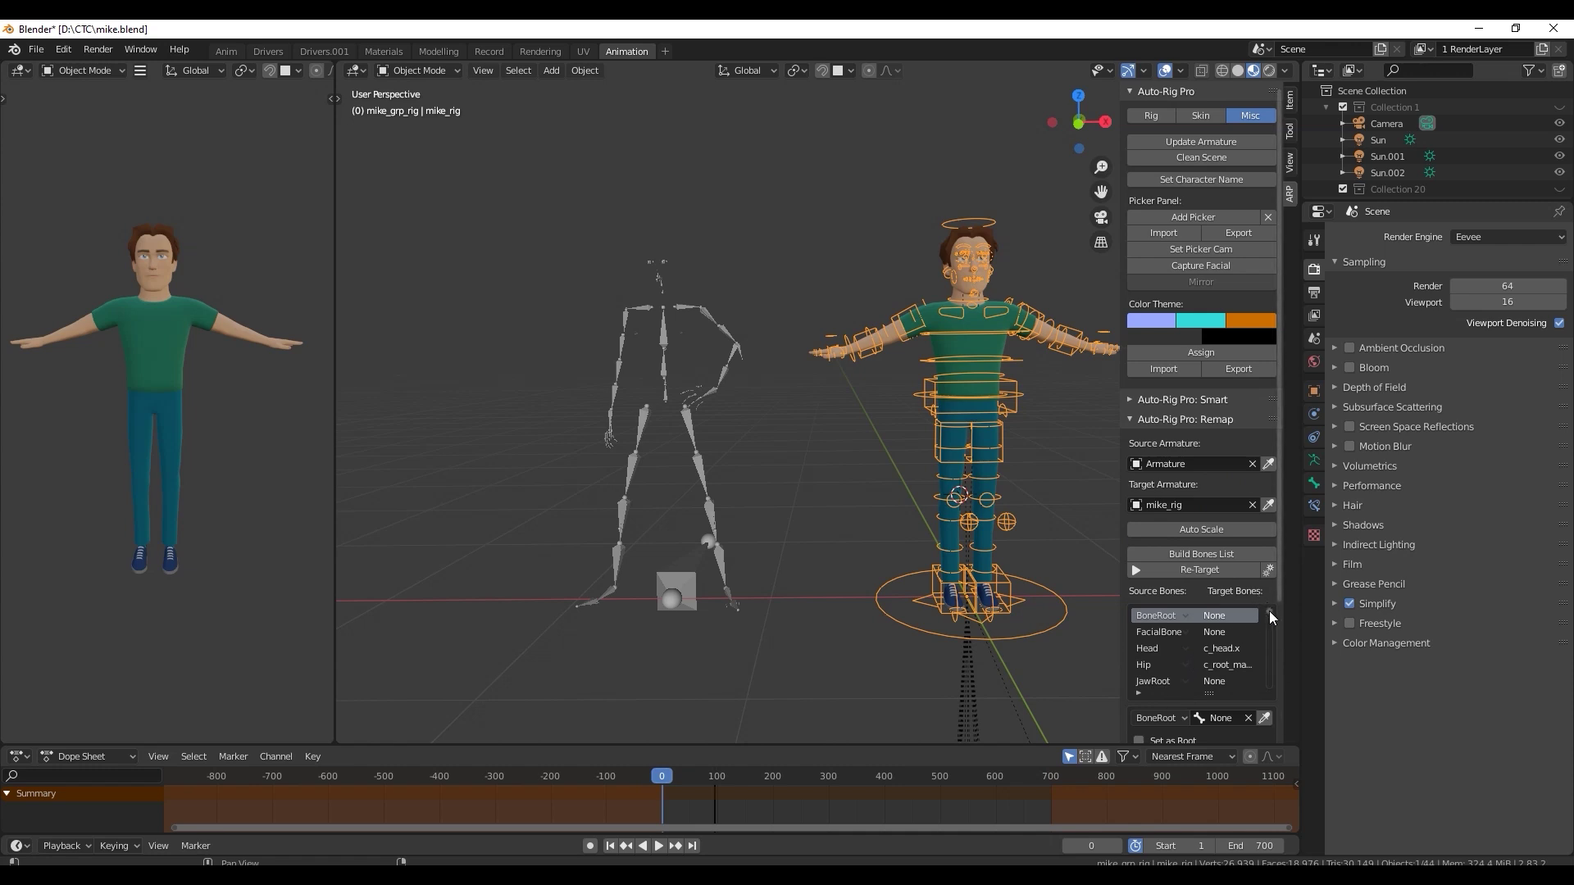
scroll(1270, 610, down, 2)
scroll(1270, 614, down, 2)
scroll(1269, 616, down, 1)
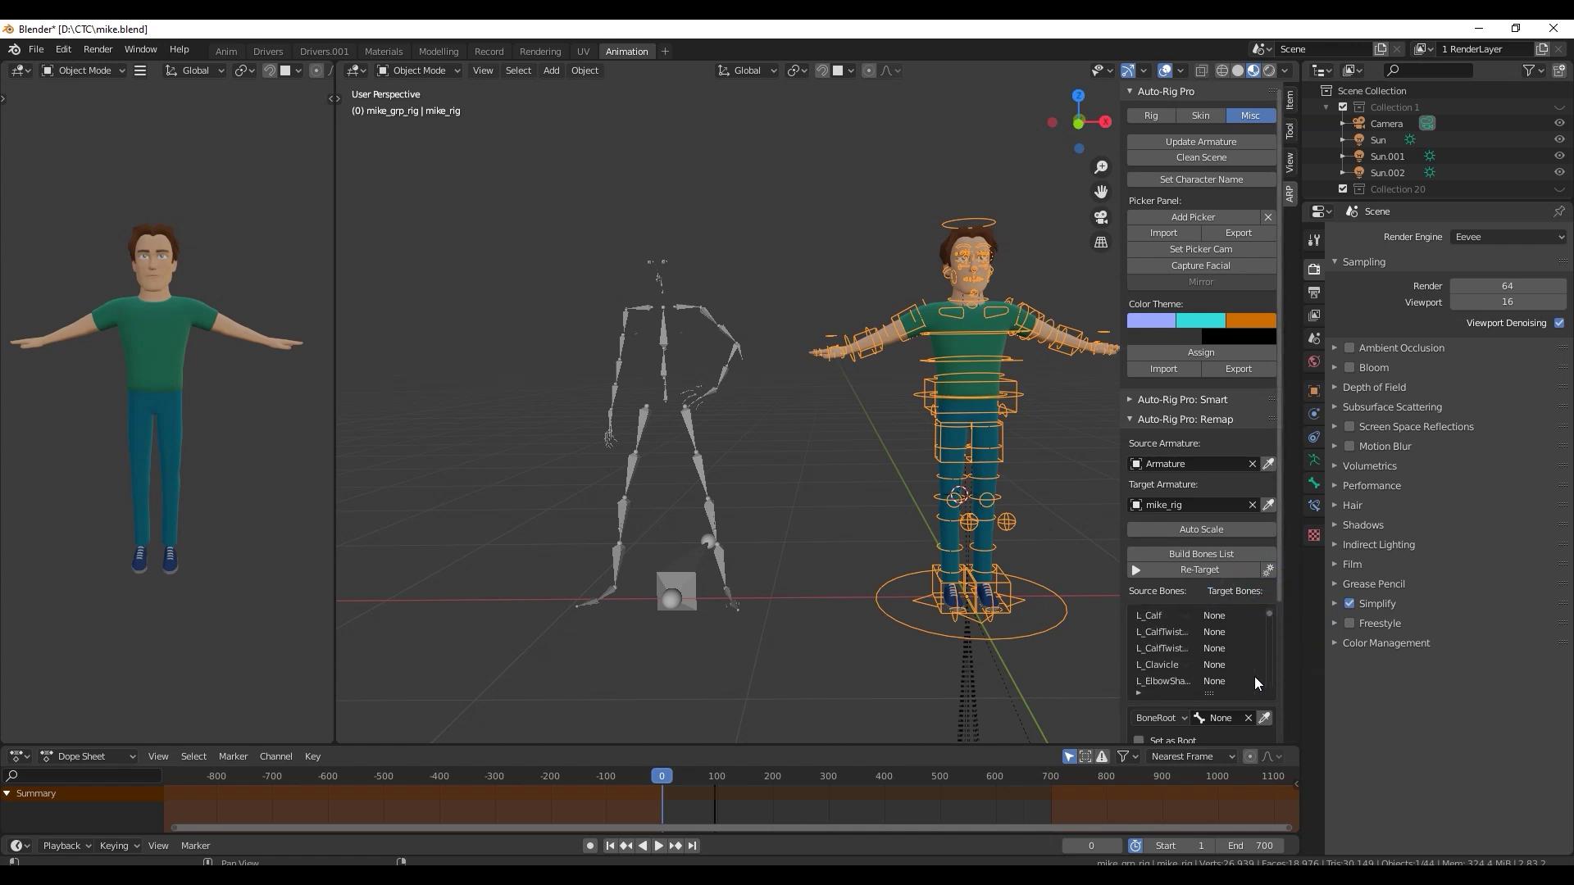
scroll(1282, 621, down, 2)
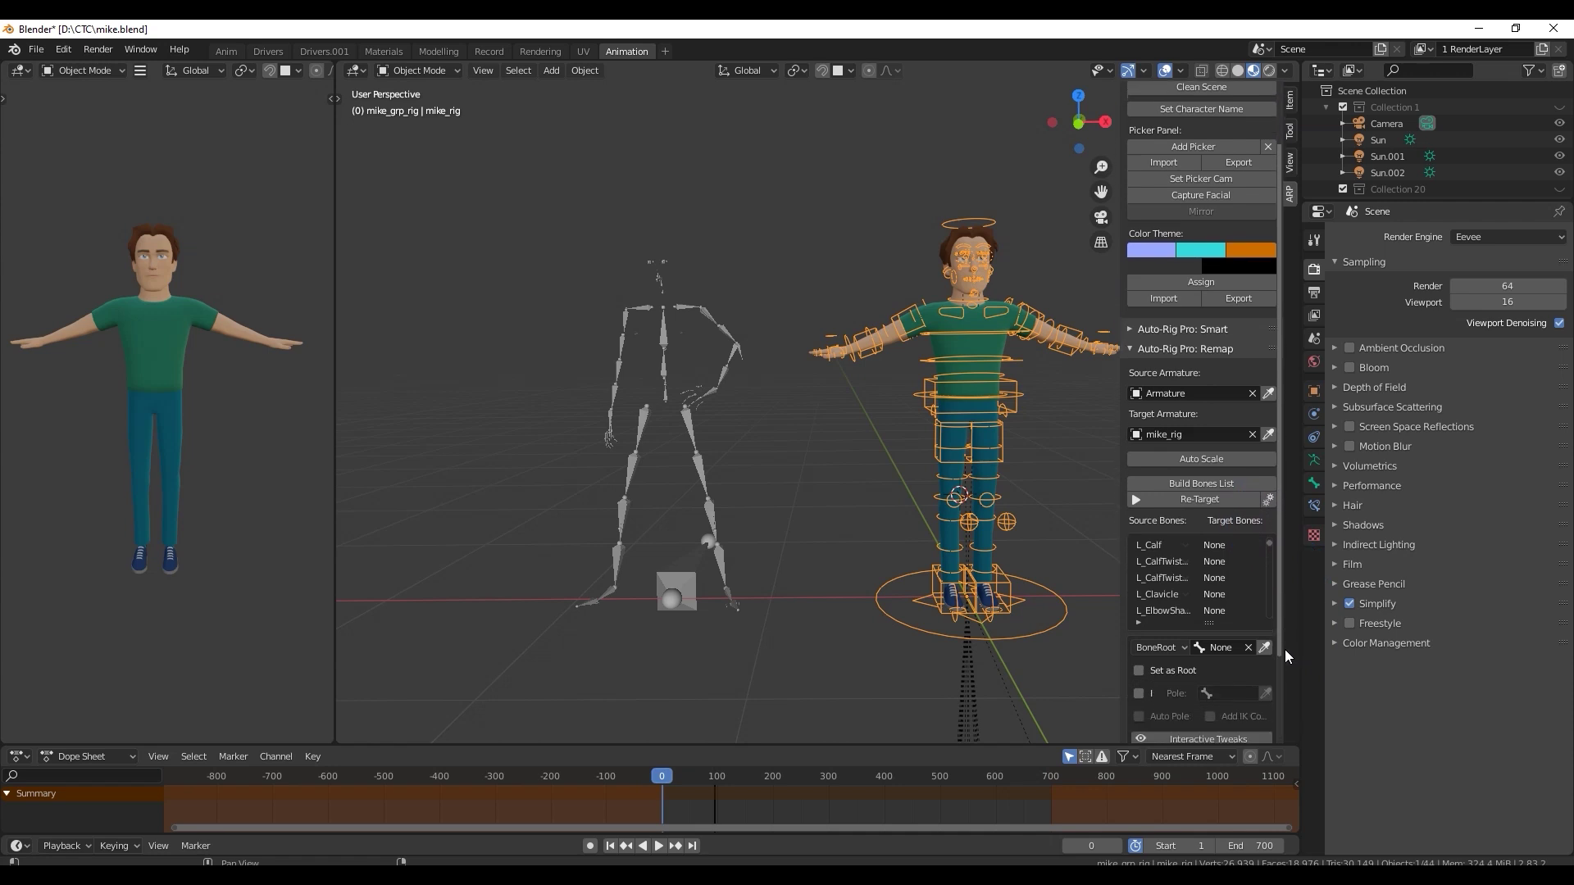
scroll(1285, 649, down, 3)
- Import the RL_G3_motion_Blender_ARP.bmap mapping preset from the FBX folder
click(1131, 662)
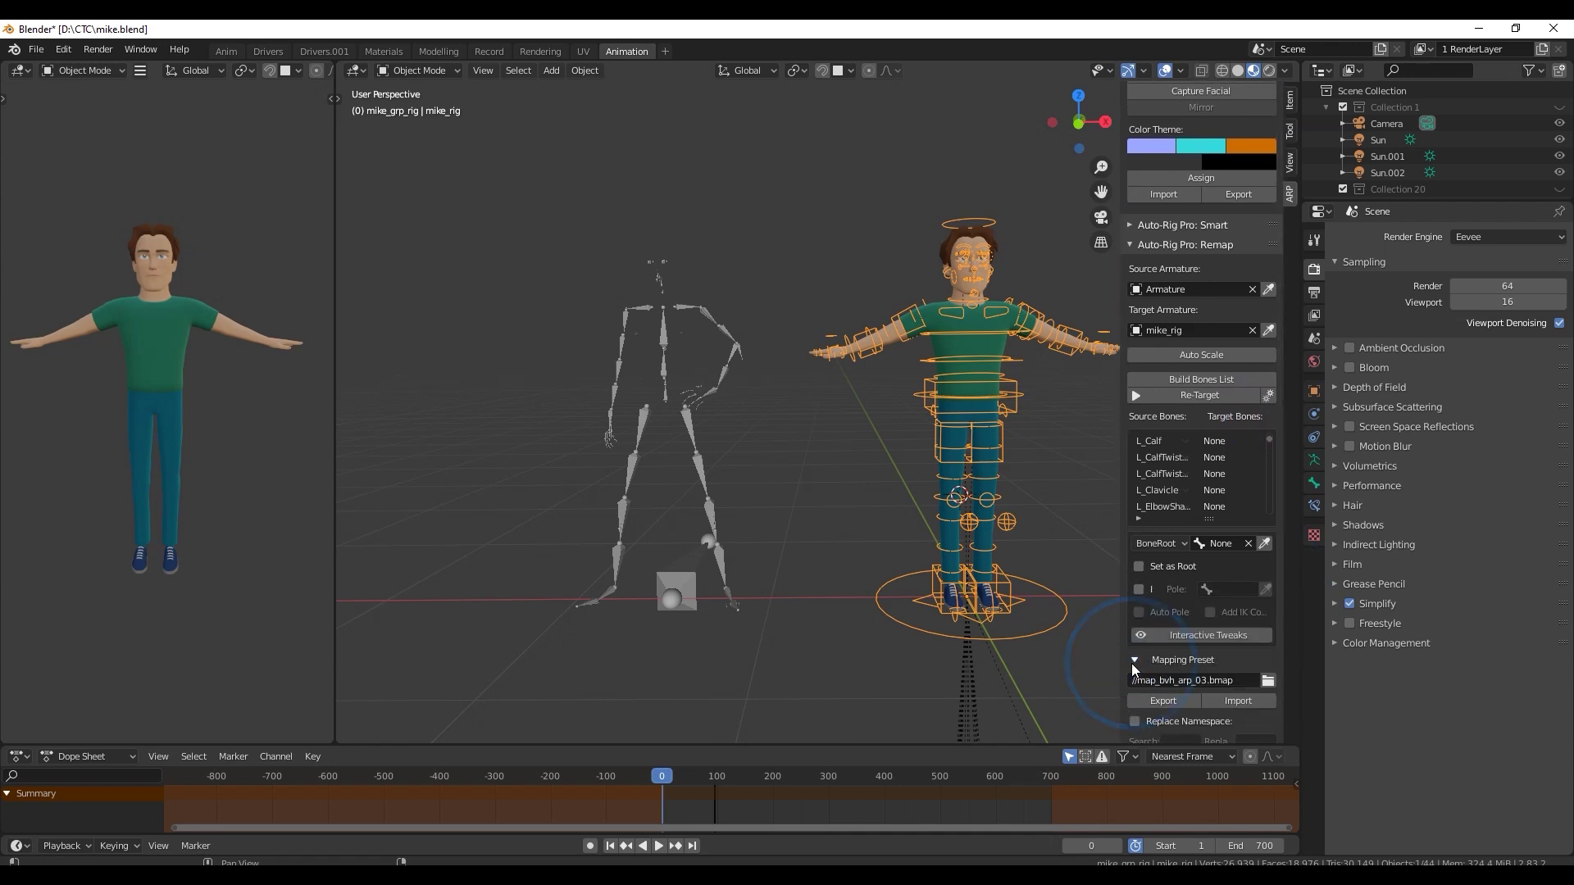
click(1268, 681)
click(911, 251)
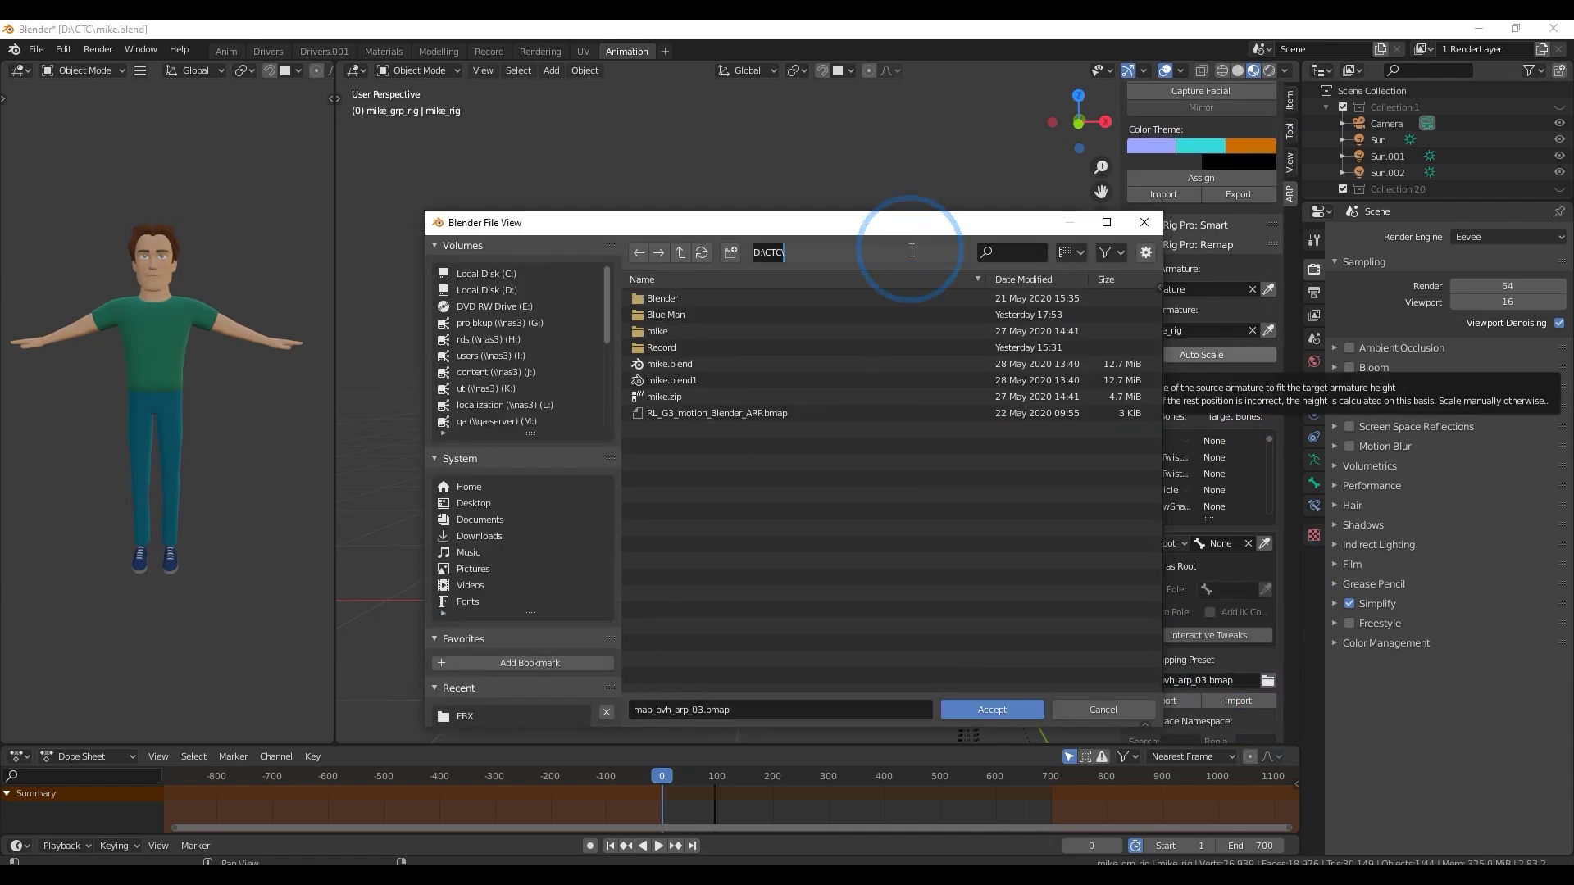
key(ctrl+v)
key(Return)
click(795, 348)
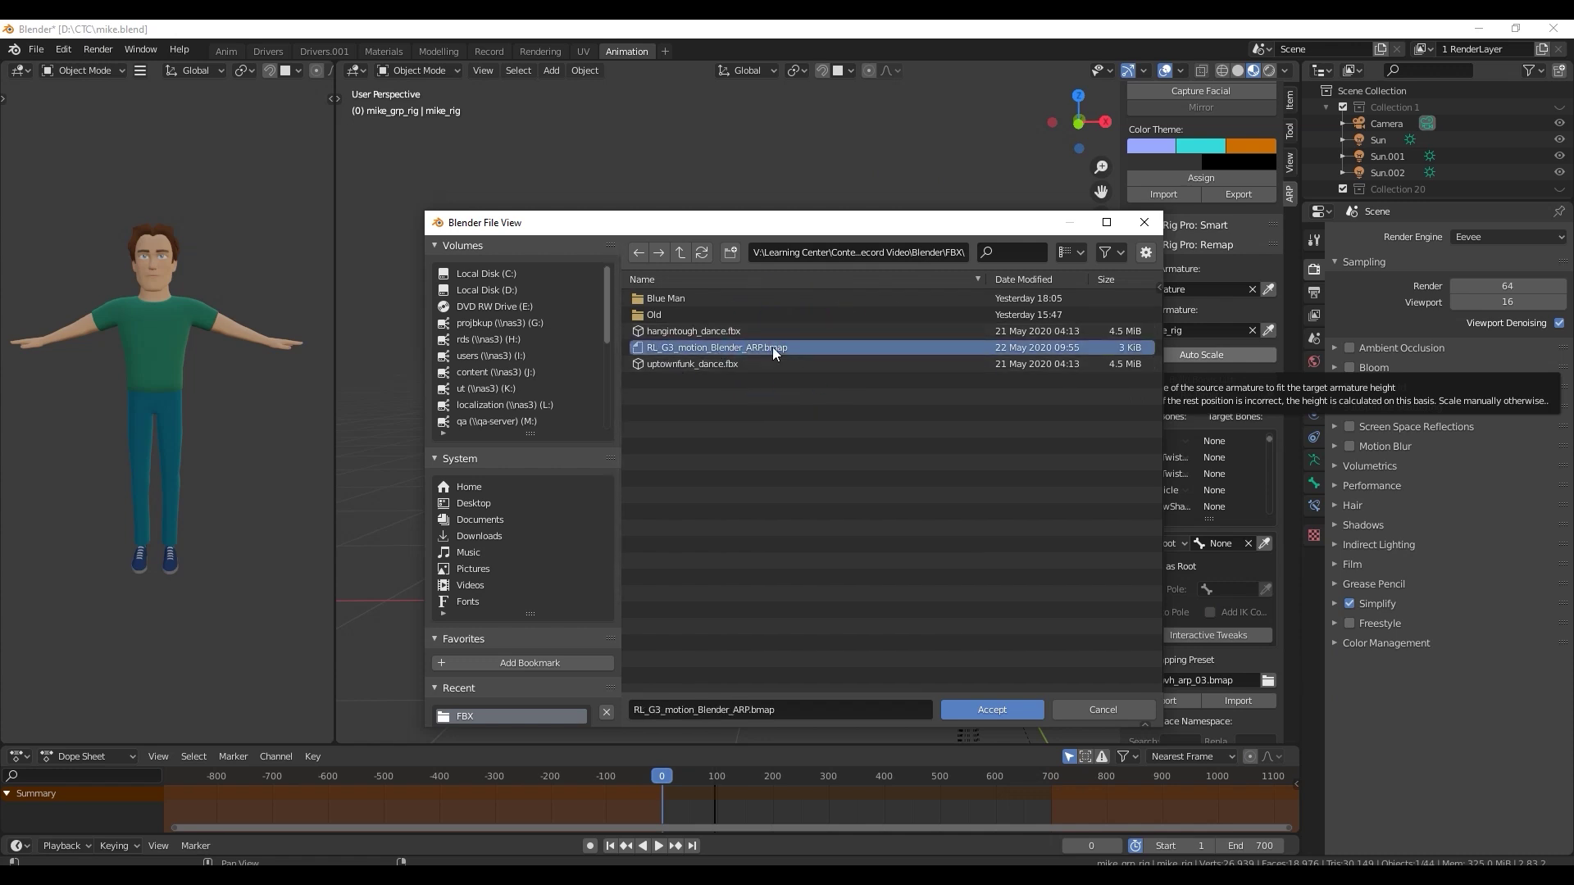
click(990, 709)
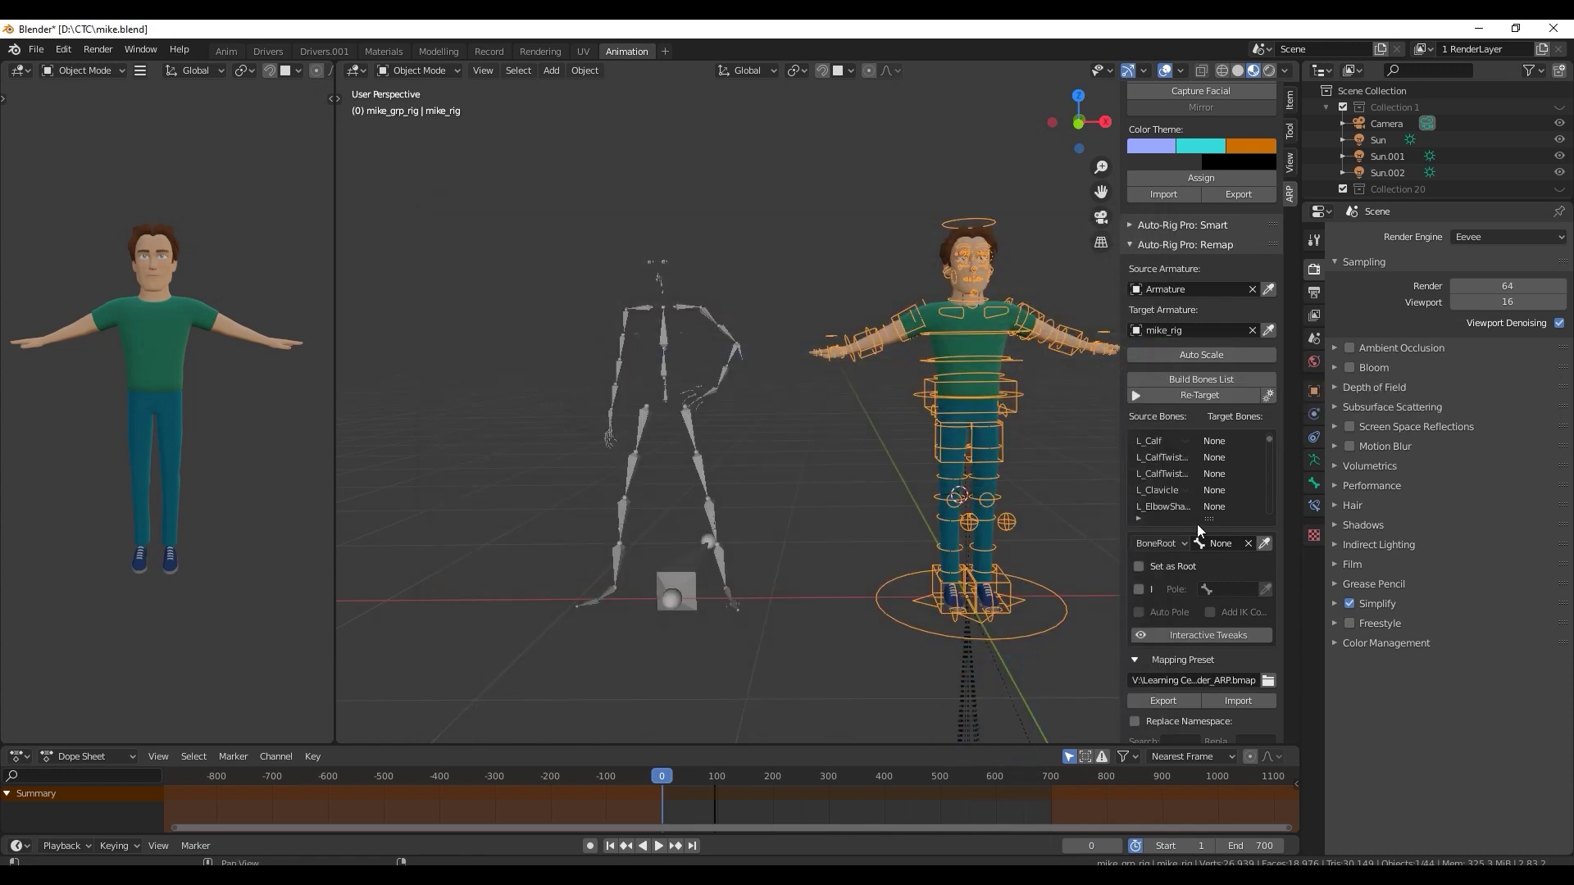
click(1255, 704)
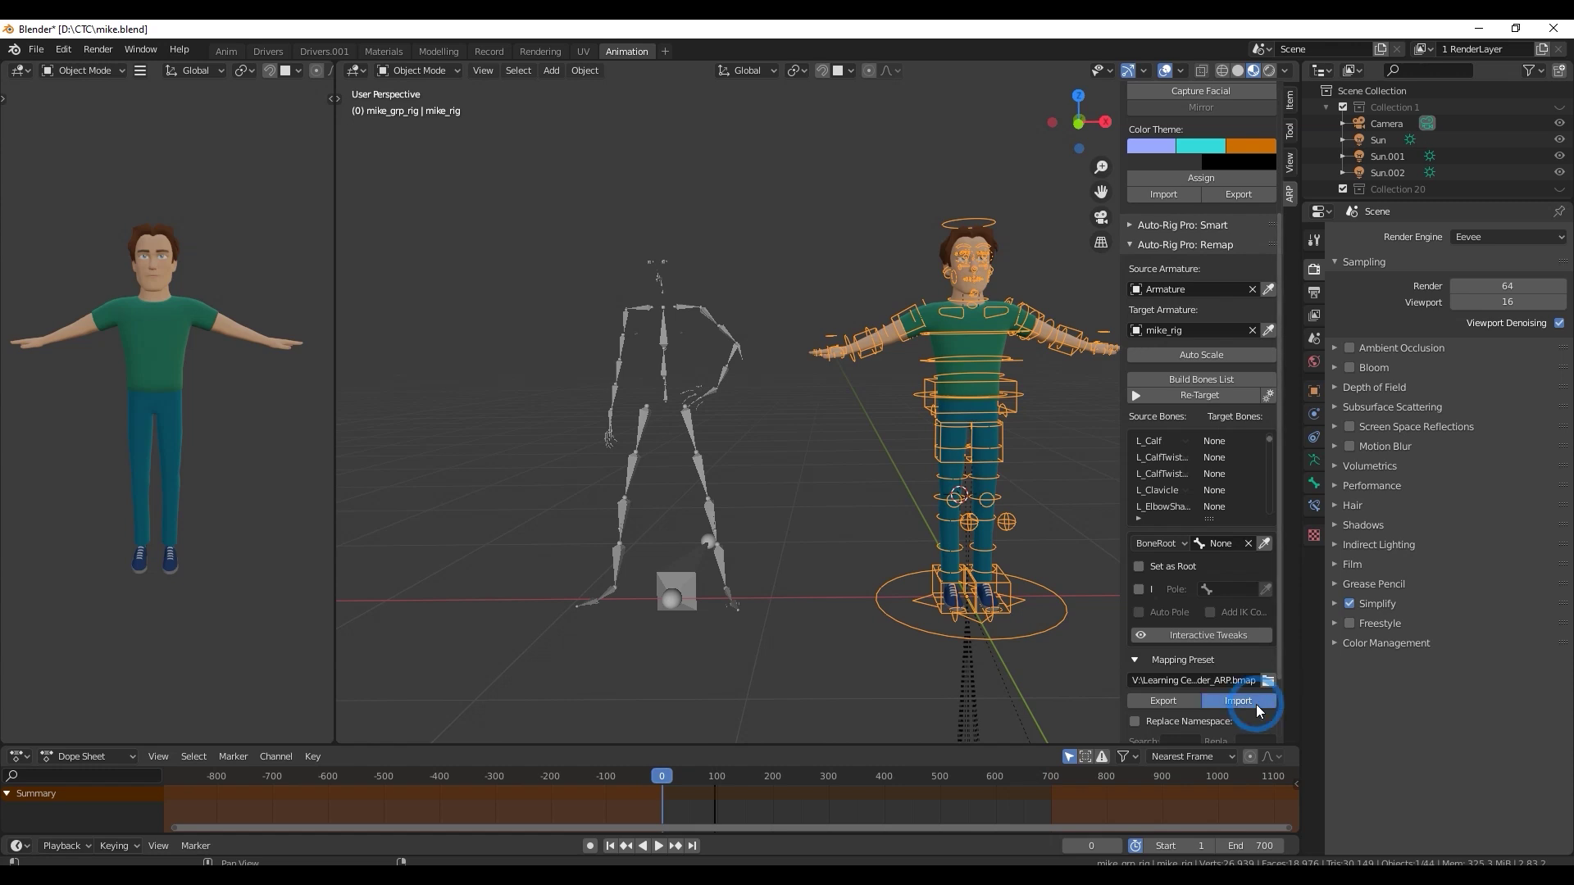
click(1280, 505)
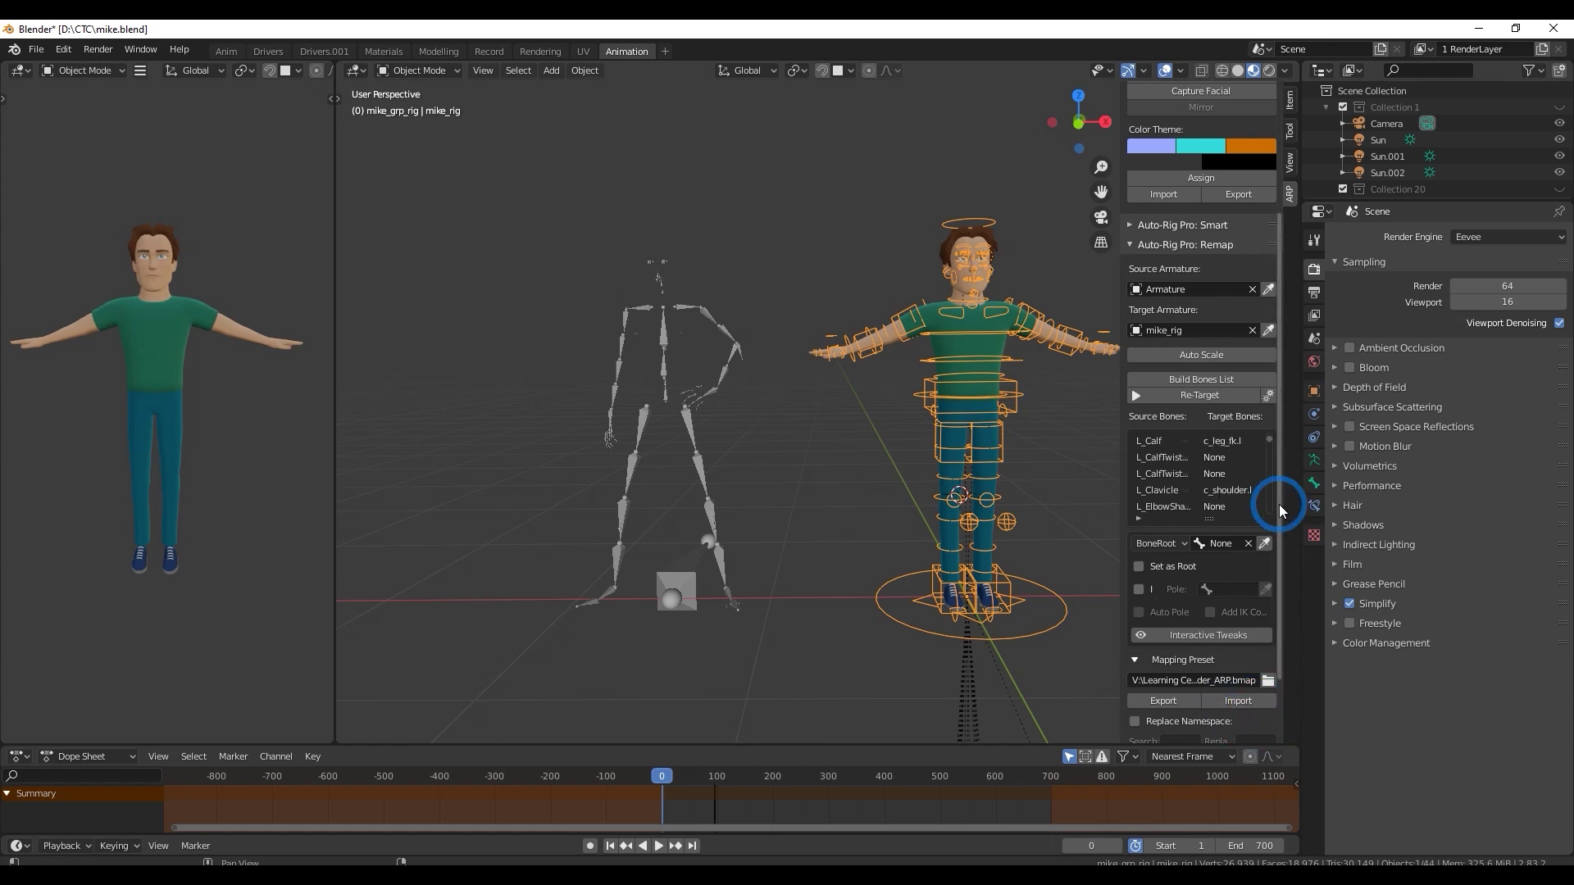
drag(1279, 505, 1283, 606)
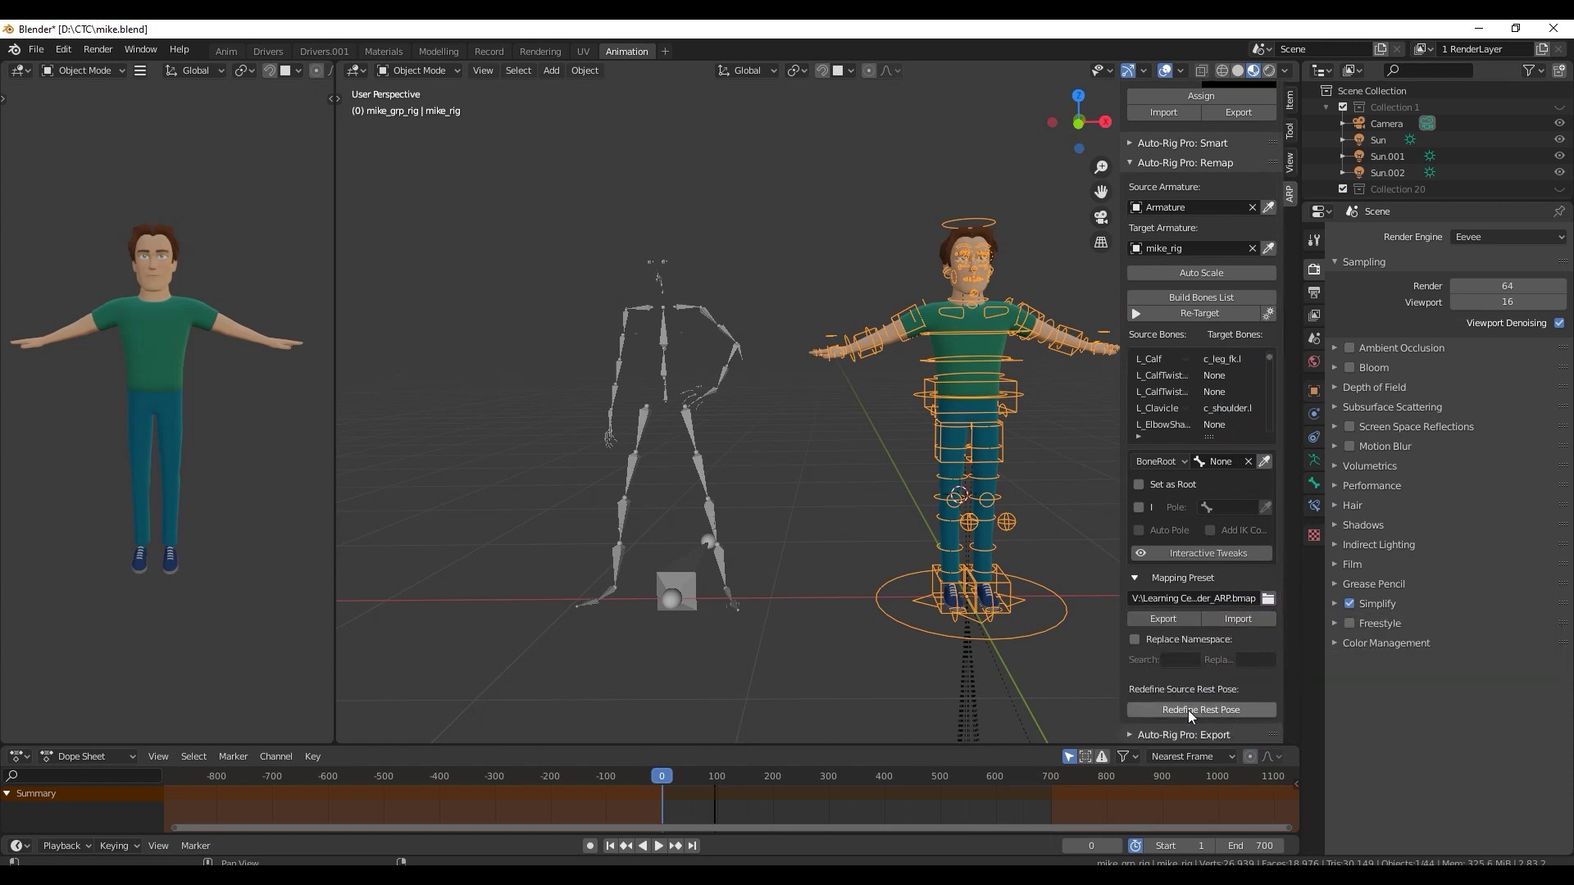
- Copy the rig's rotations onto the skeleton's arm and leg bones as its new rest pose, then start Re-Target
click(1251, 710)
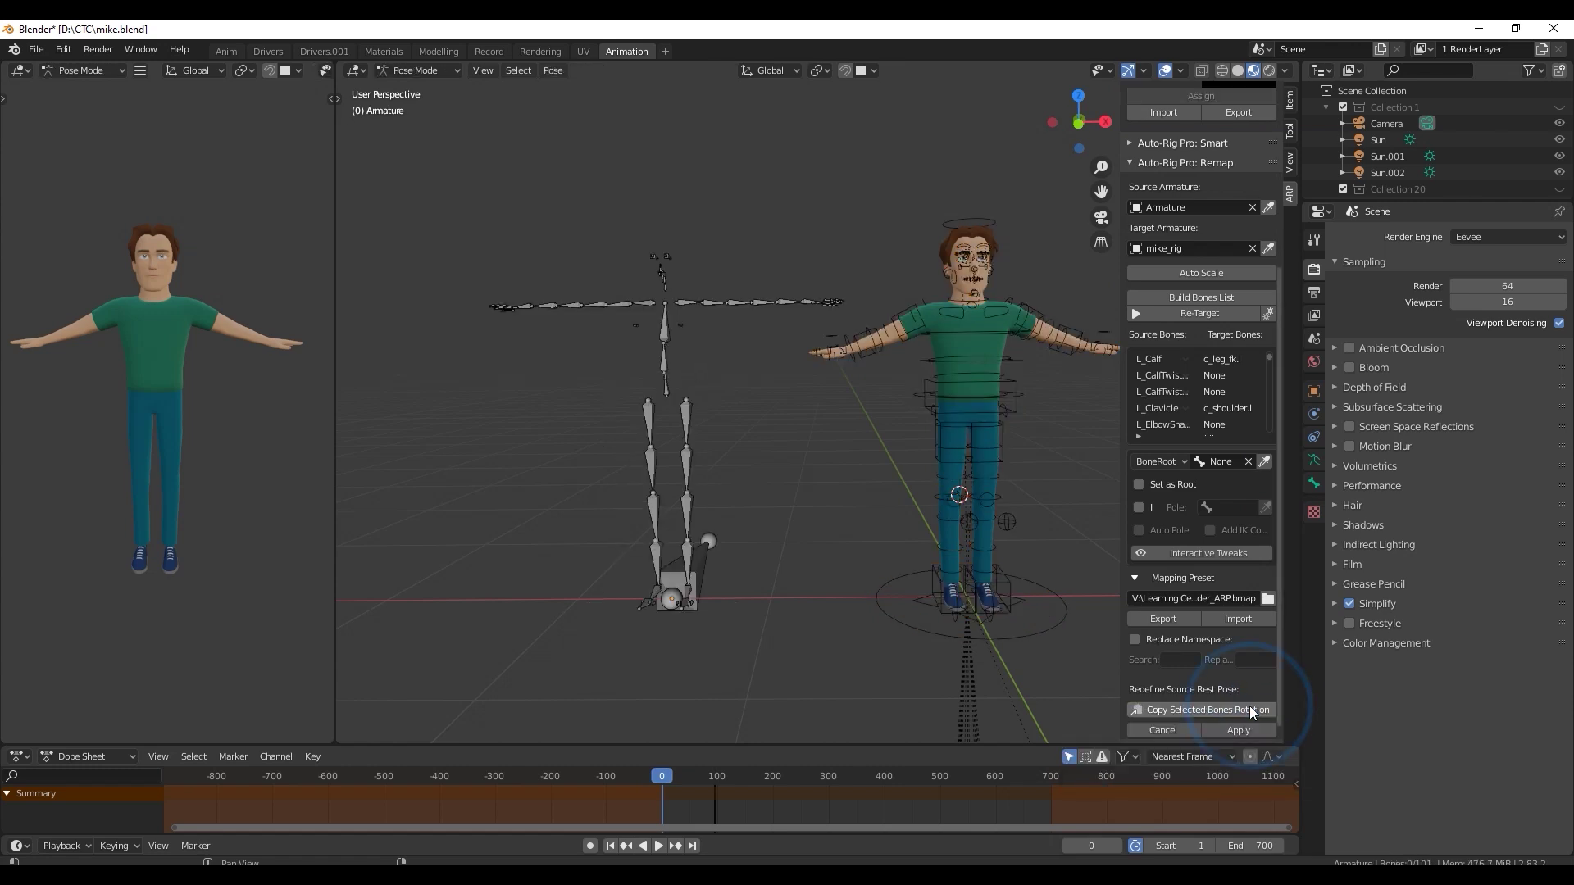
drag(718, 291, 851, 319)
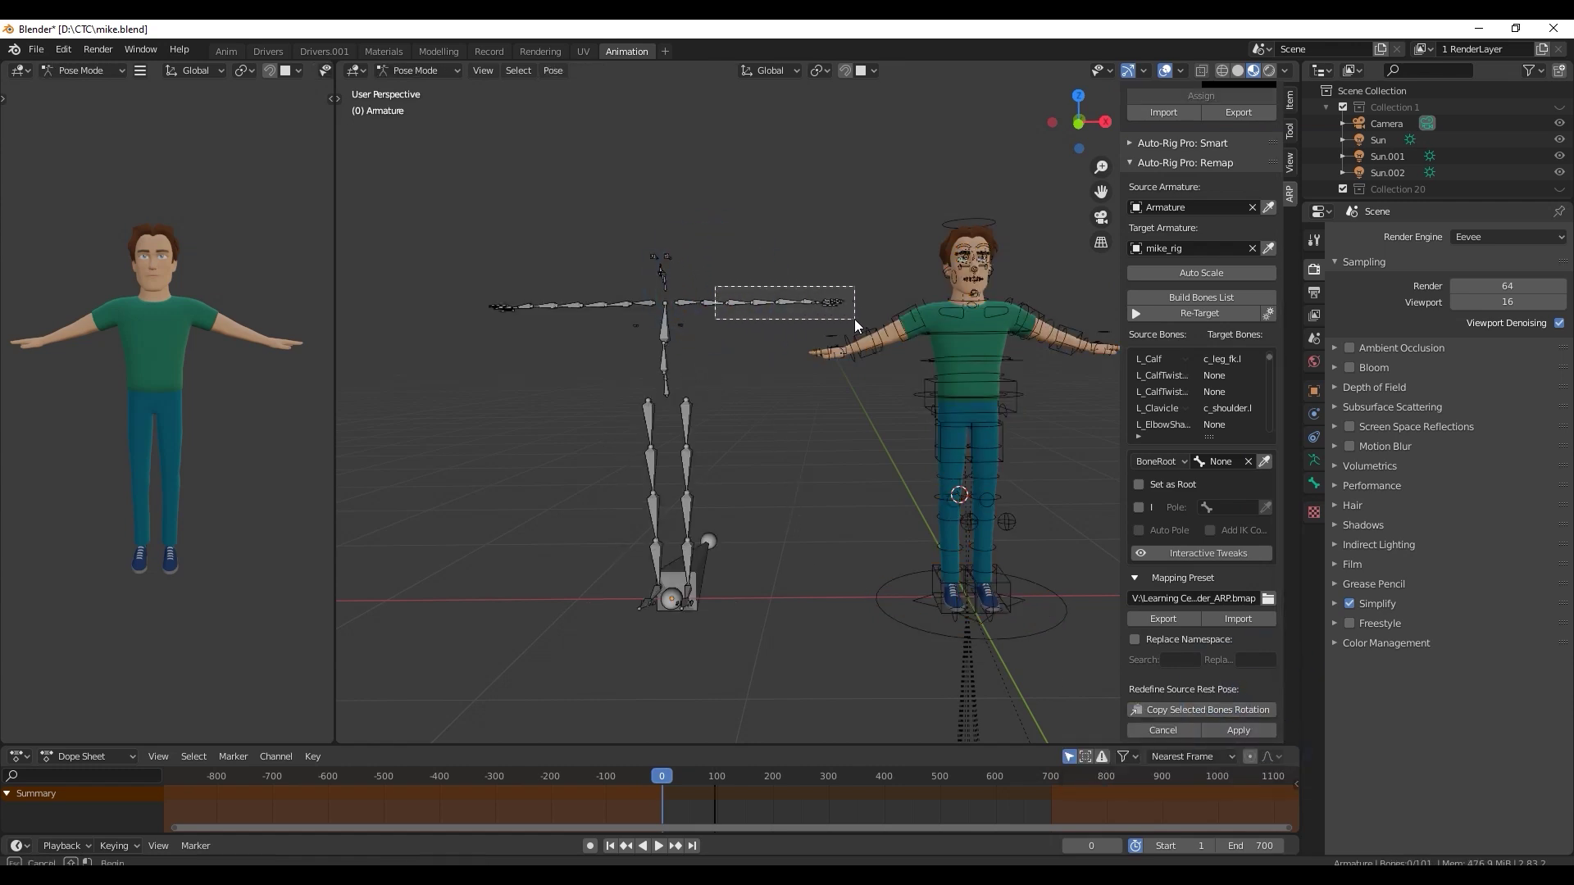
drag(454, 261, 618, 333)
middle_drag(618, 333, 641, 369)
drag(608, 389, 708, 540)
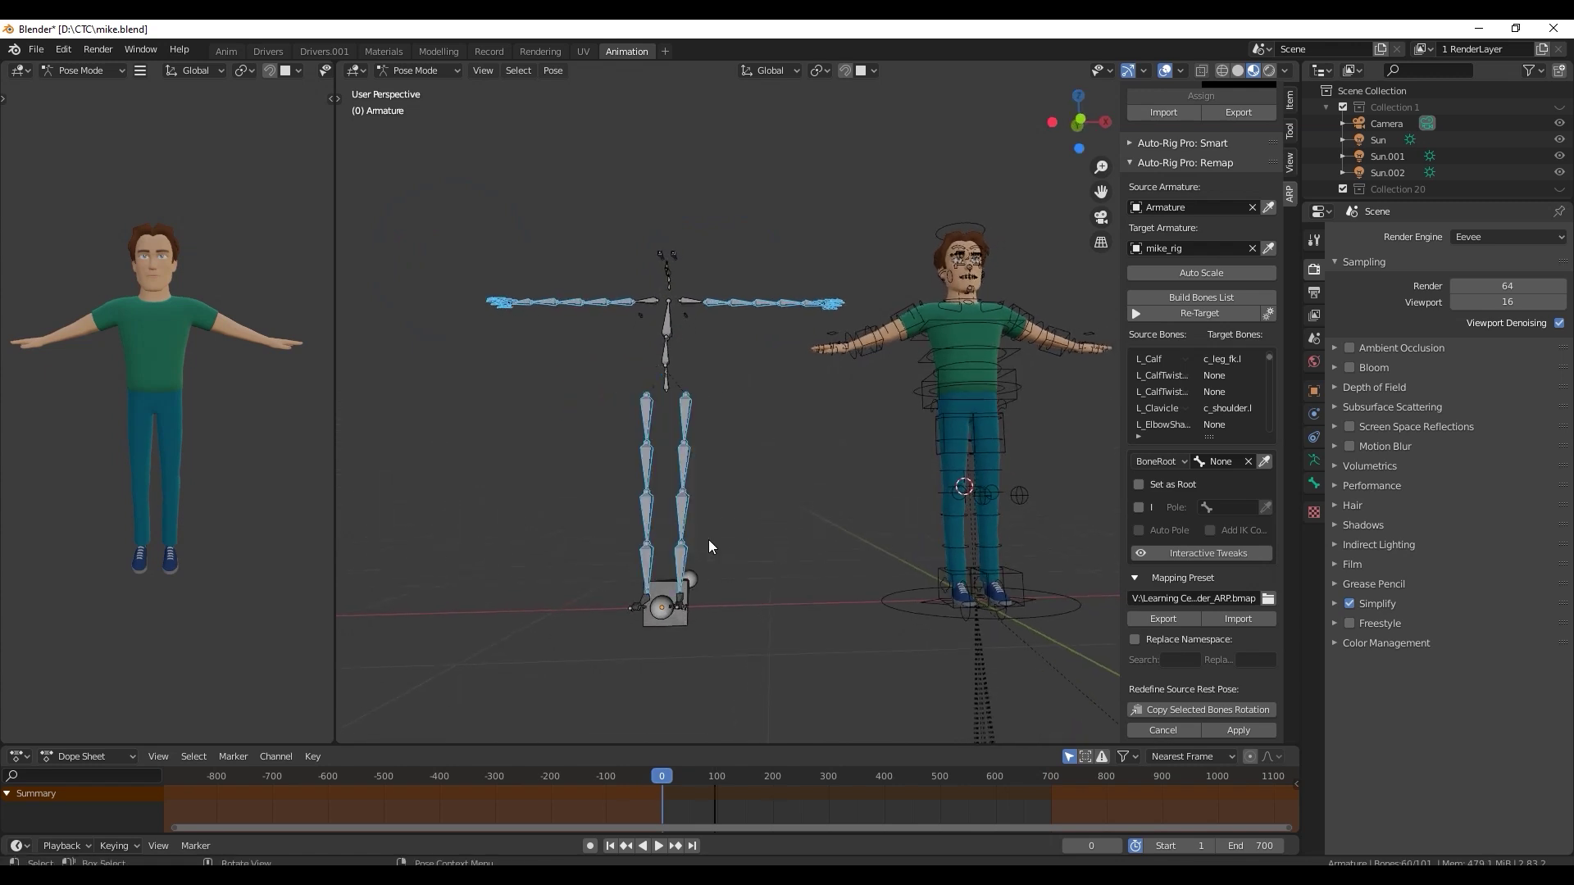
shift+middle_drag(735, 503, 702, 501)
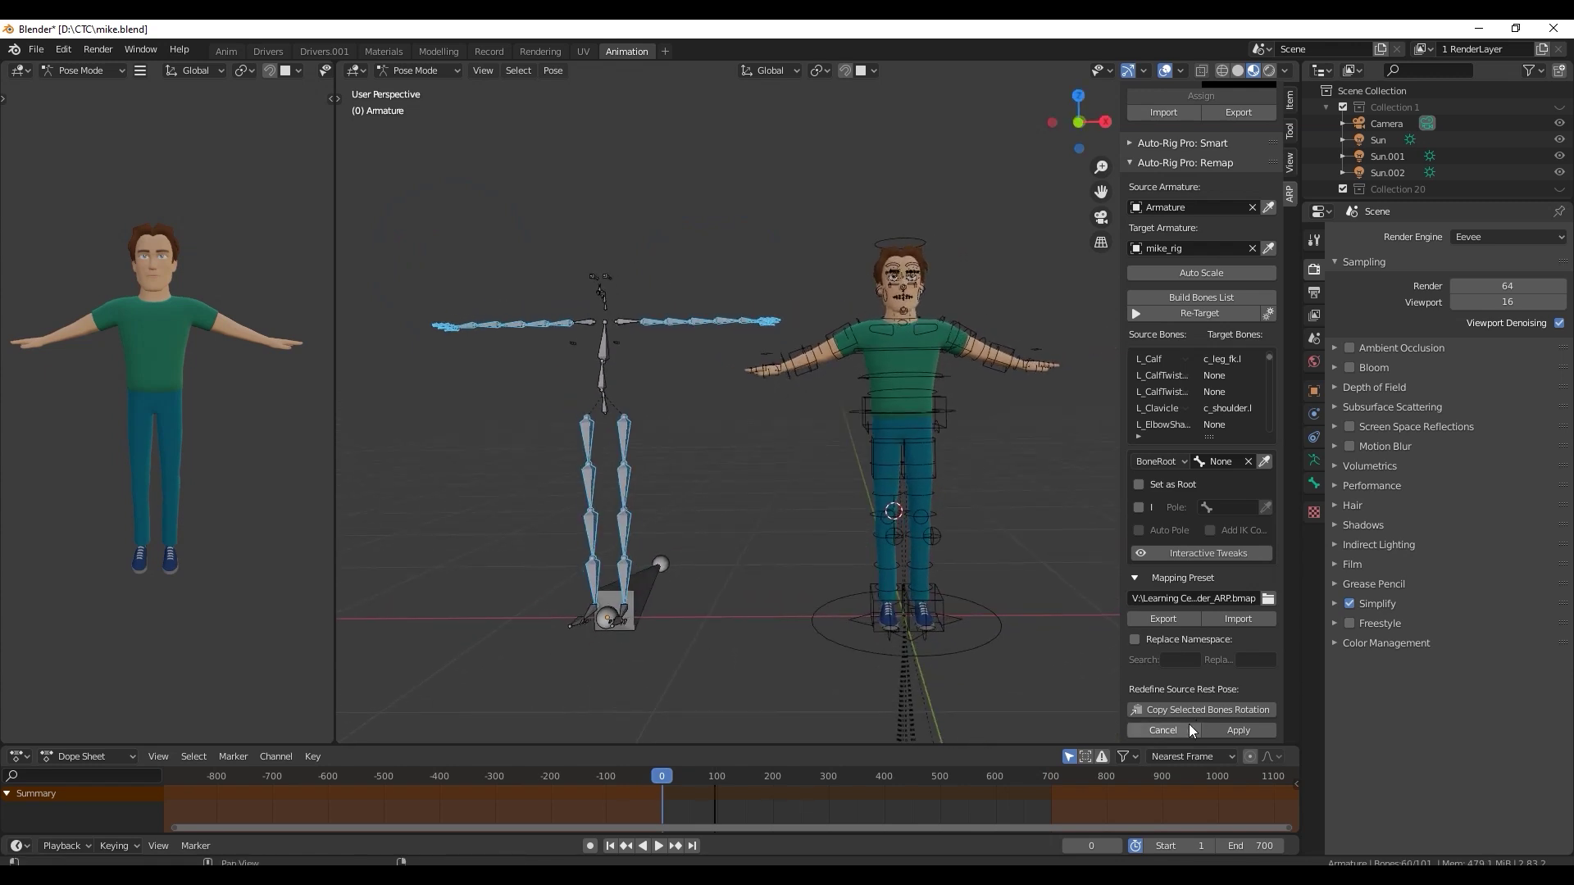
click(1230, 708)
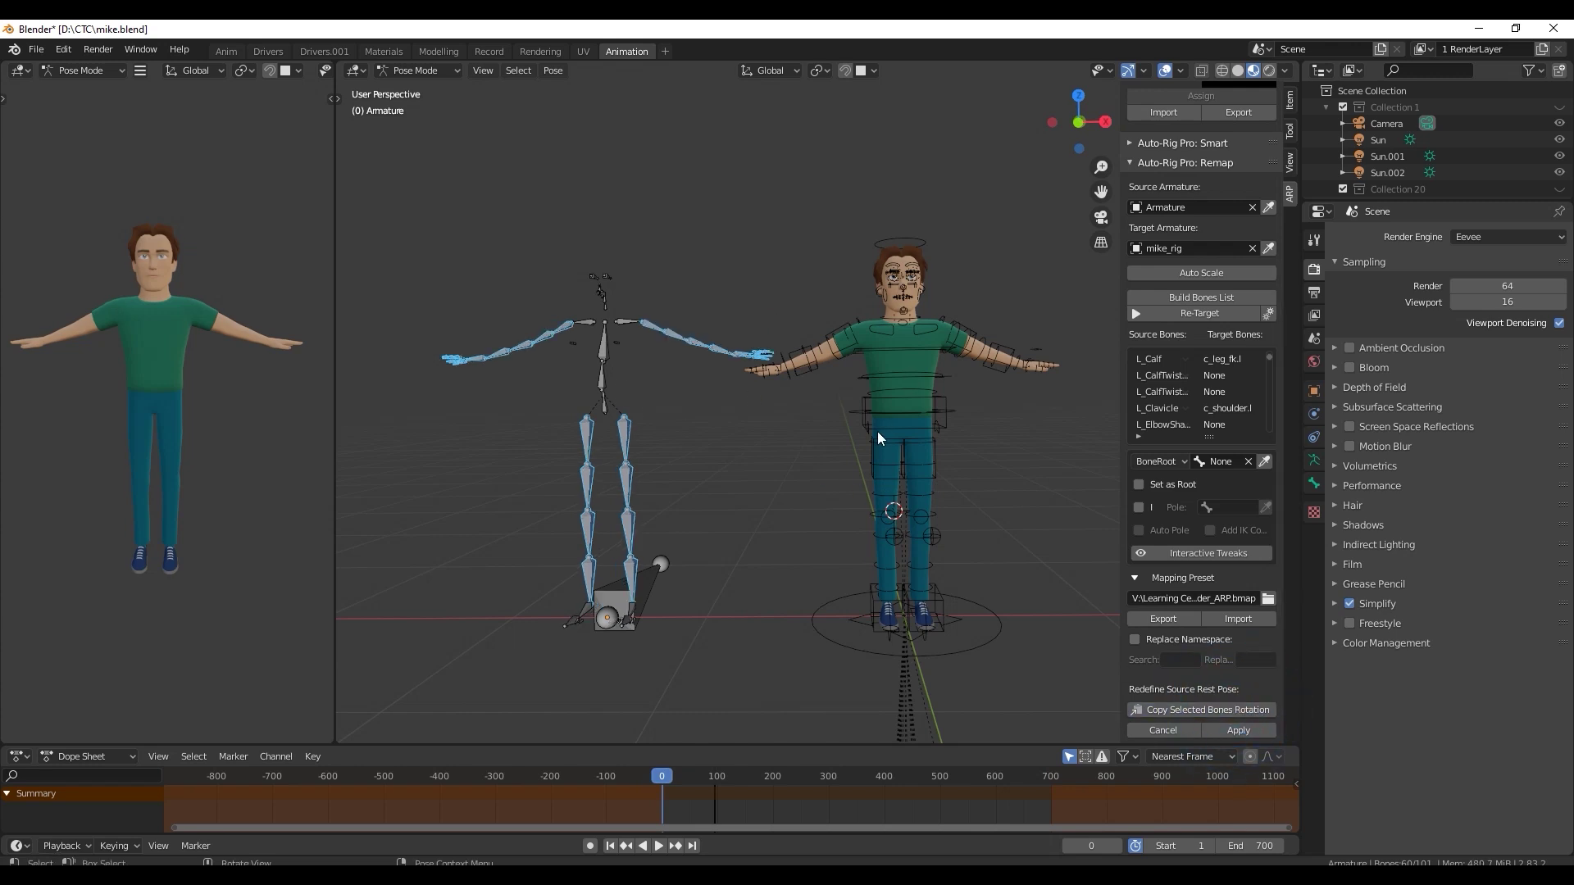
click(1239, 731)
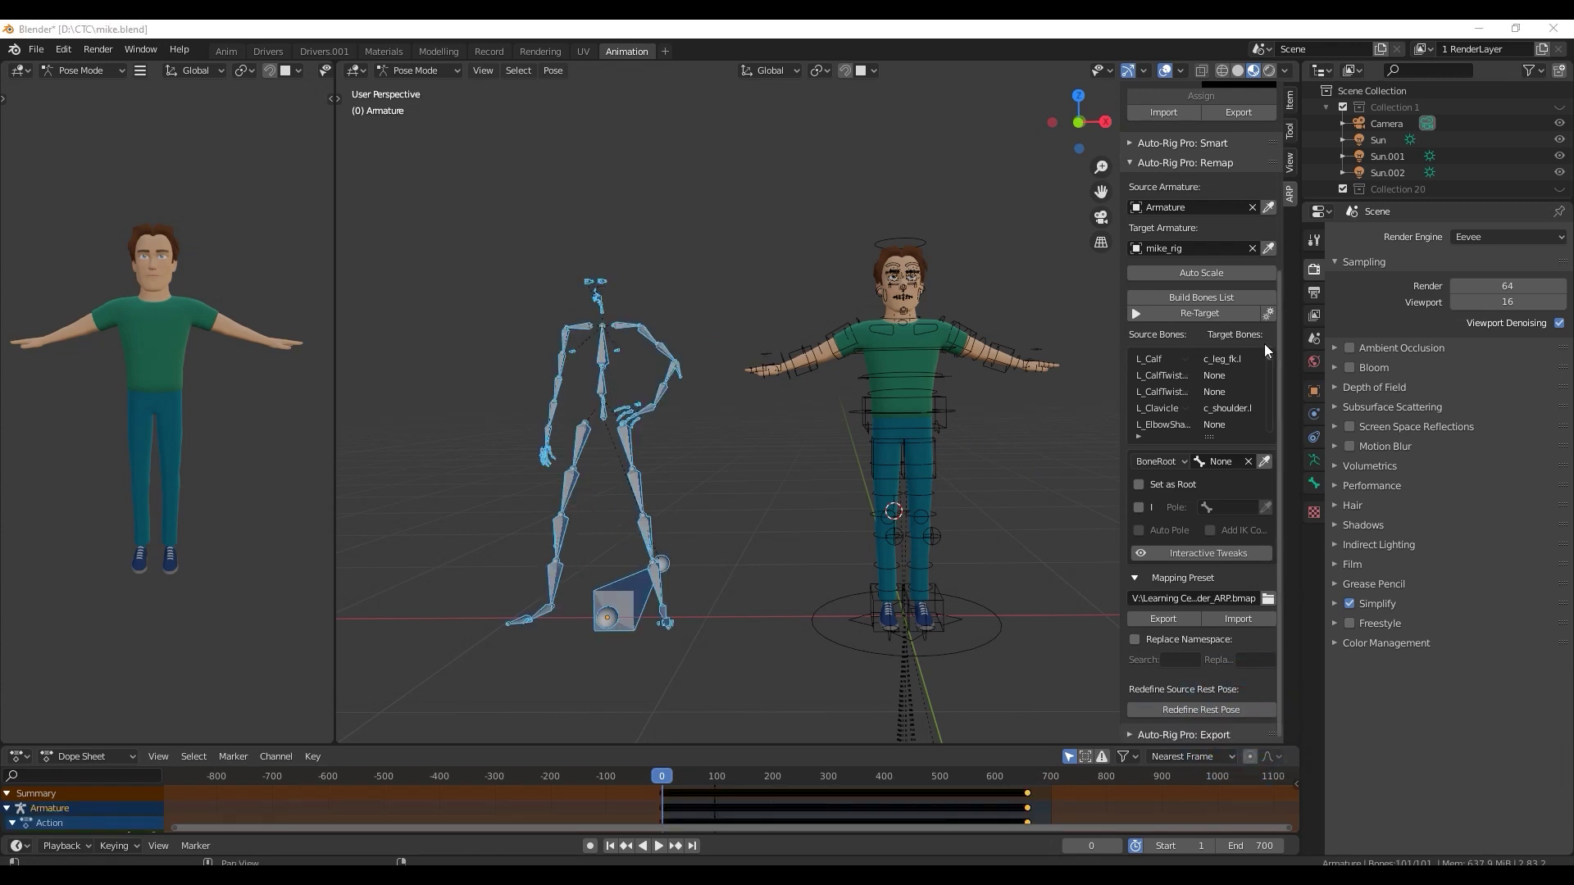
click(1231, 314)
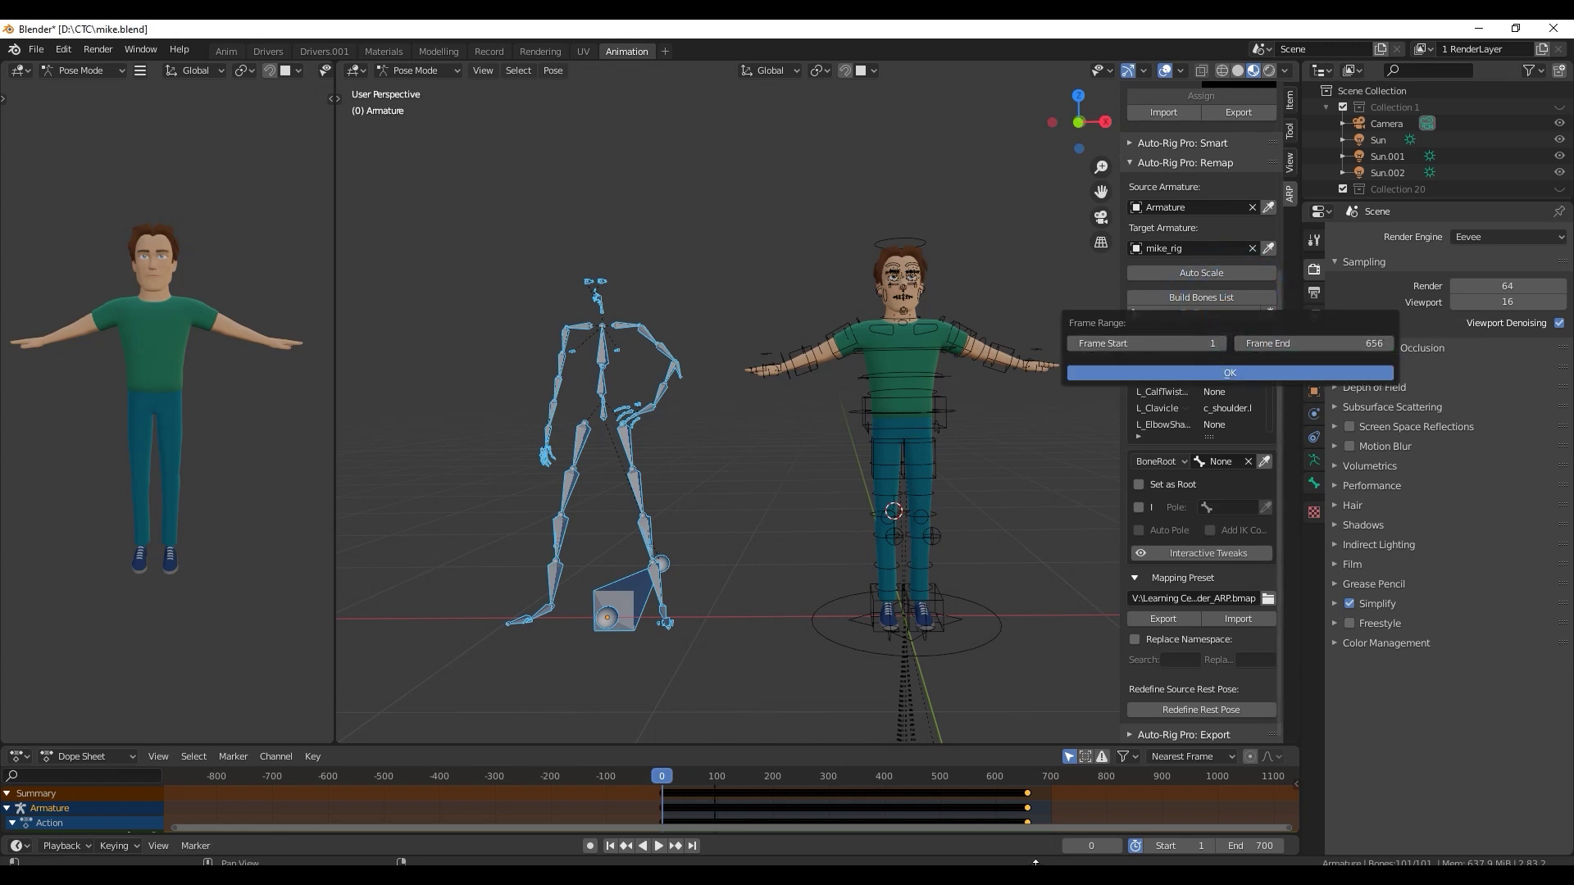
- Confirm the retarget frame range, play the dancing character, then start an FBX import
click(1231, 373)
click(1088, 574)
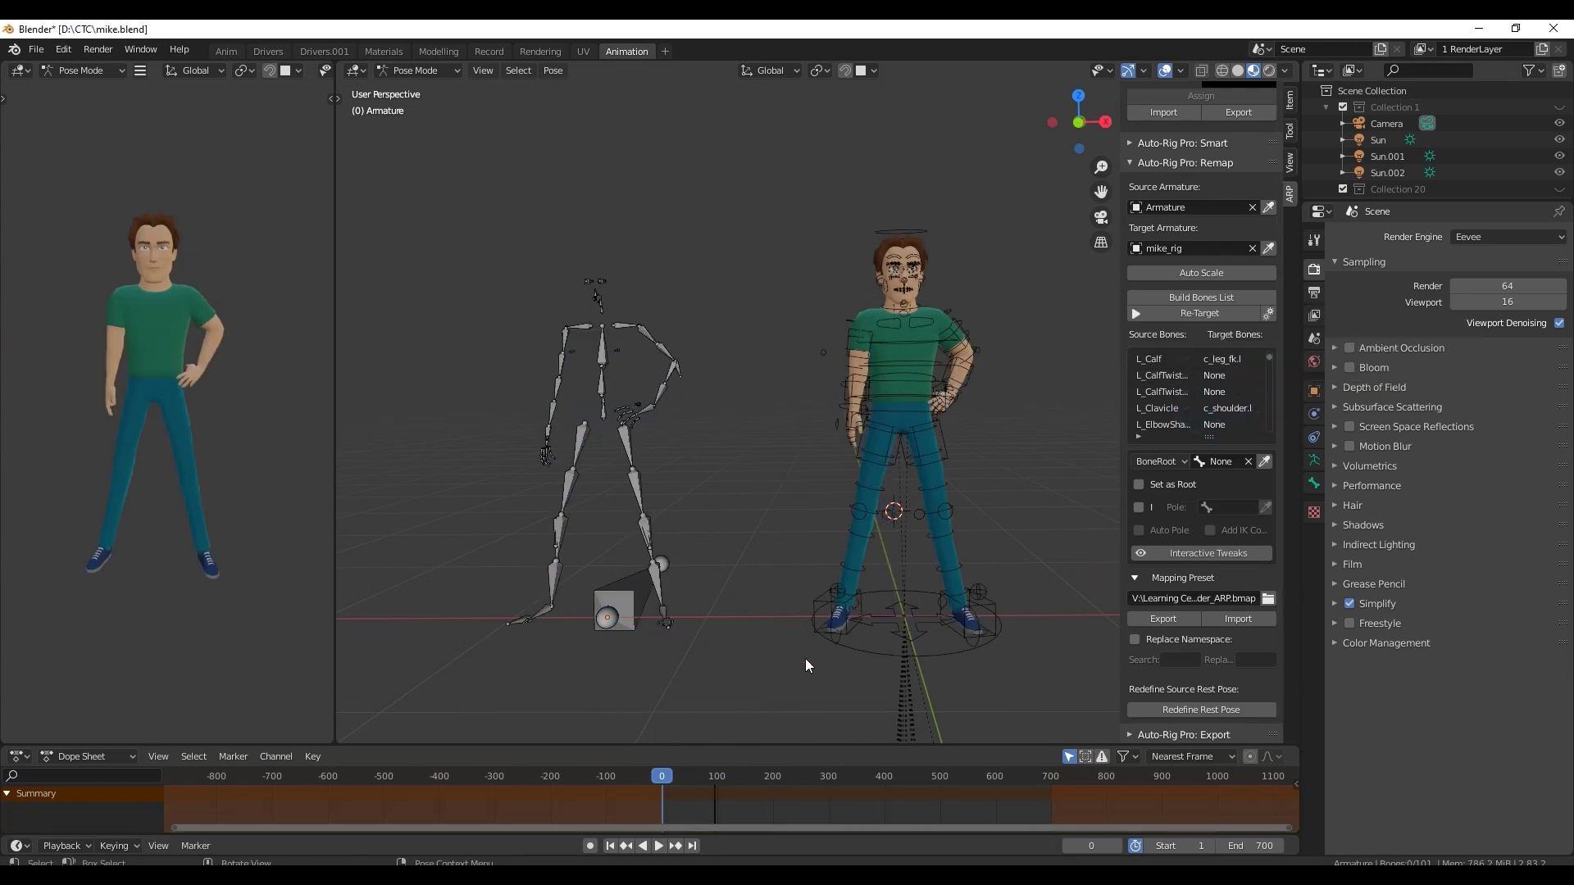
click(659, 848)
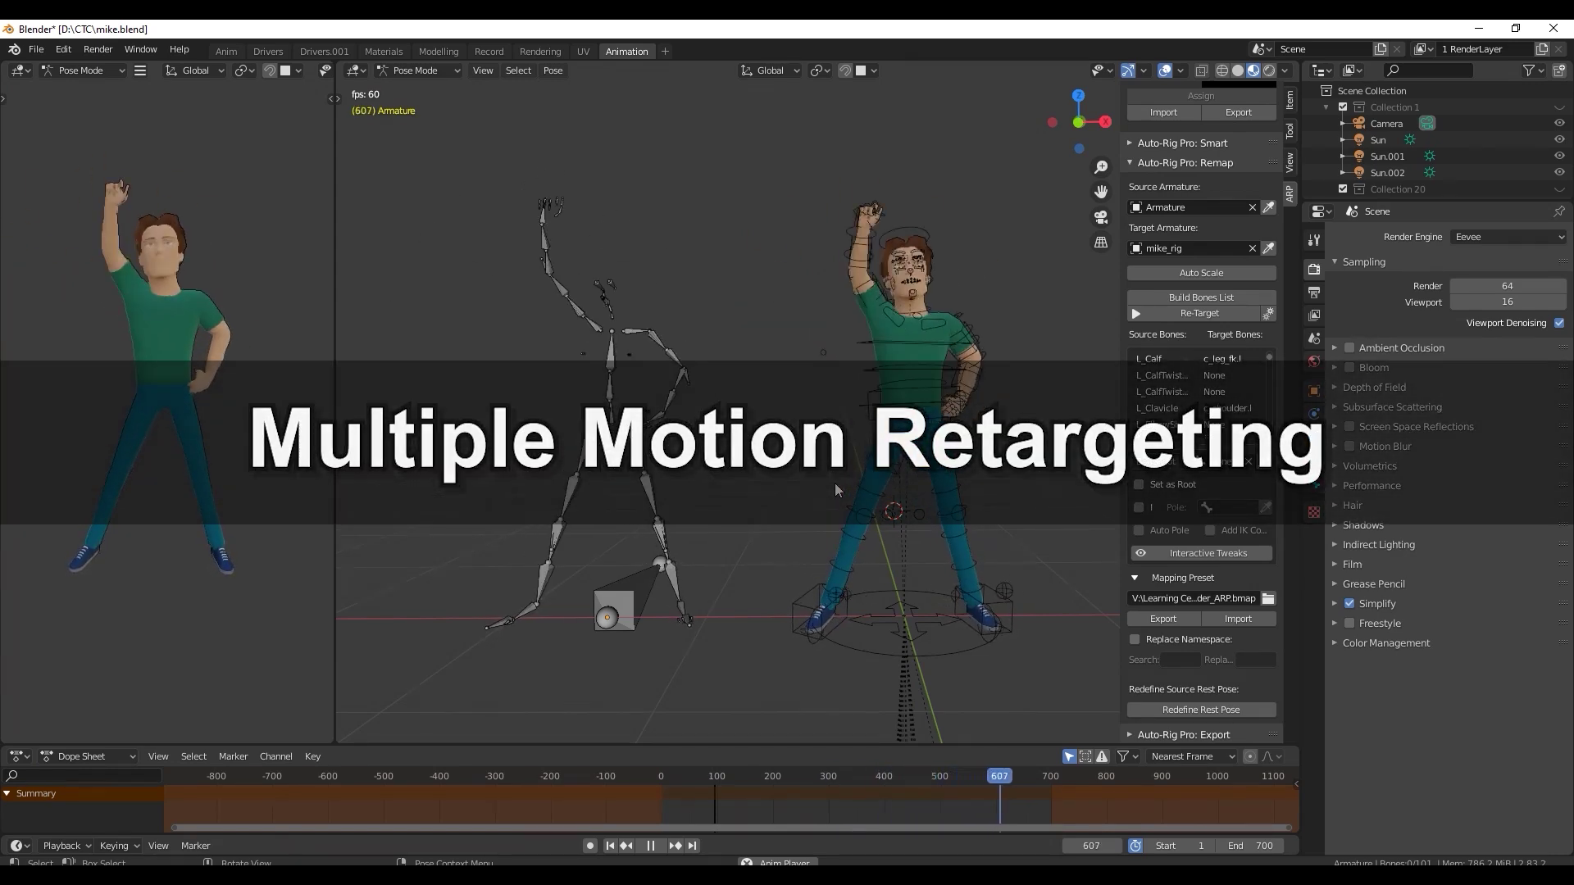
key(Escape)
click(36, 50)
mouse_move(61, 270)
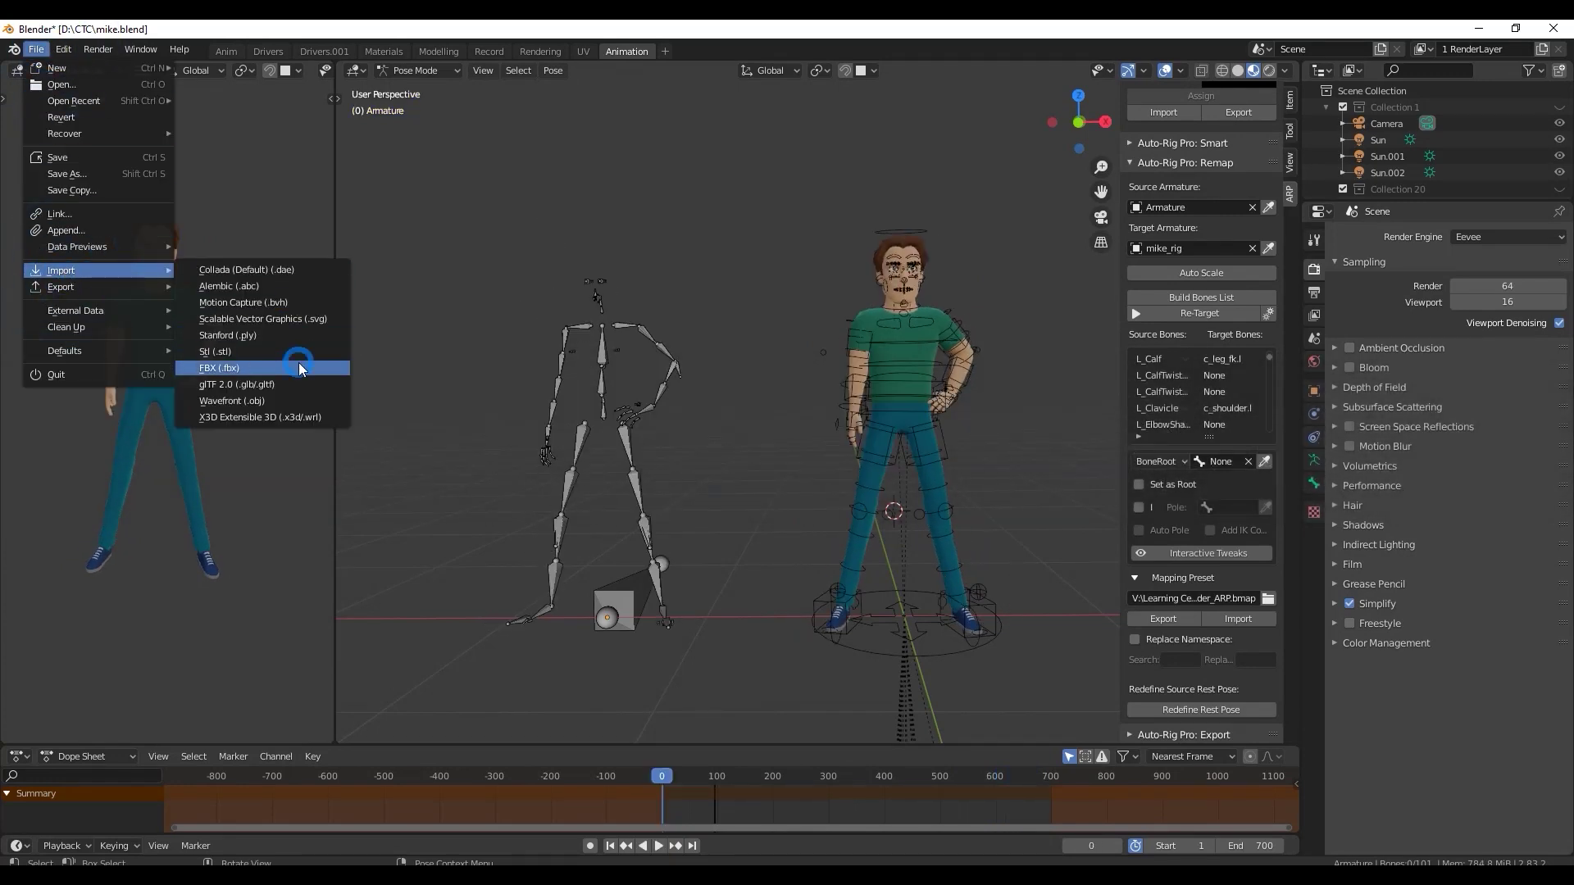
click(300, 367)
- Import uptownfunk_dance.fbx, move it along X beside the first skeleton, and play
click(707, 347)
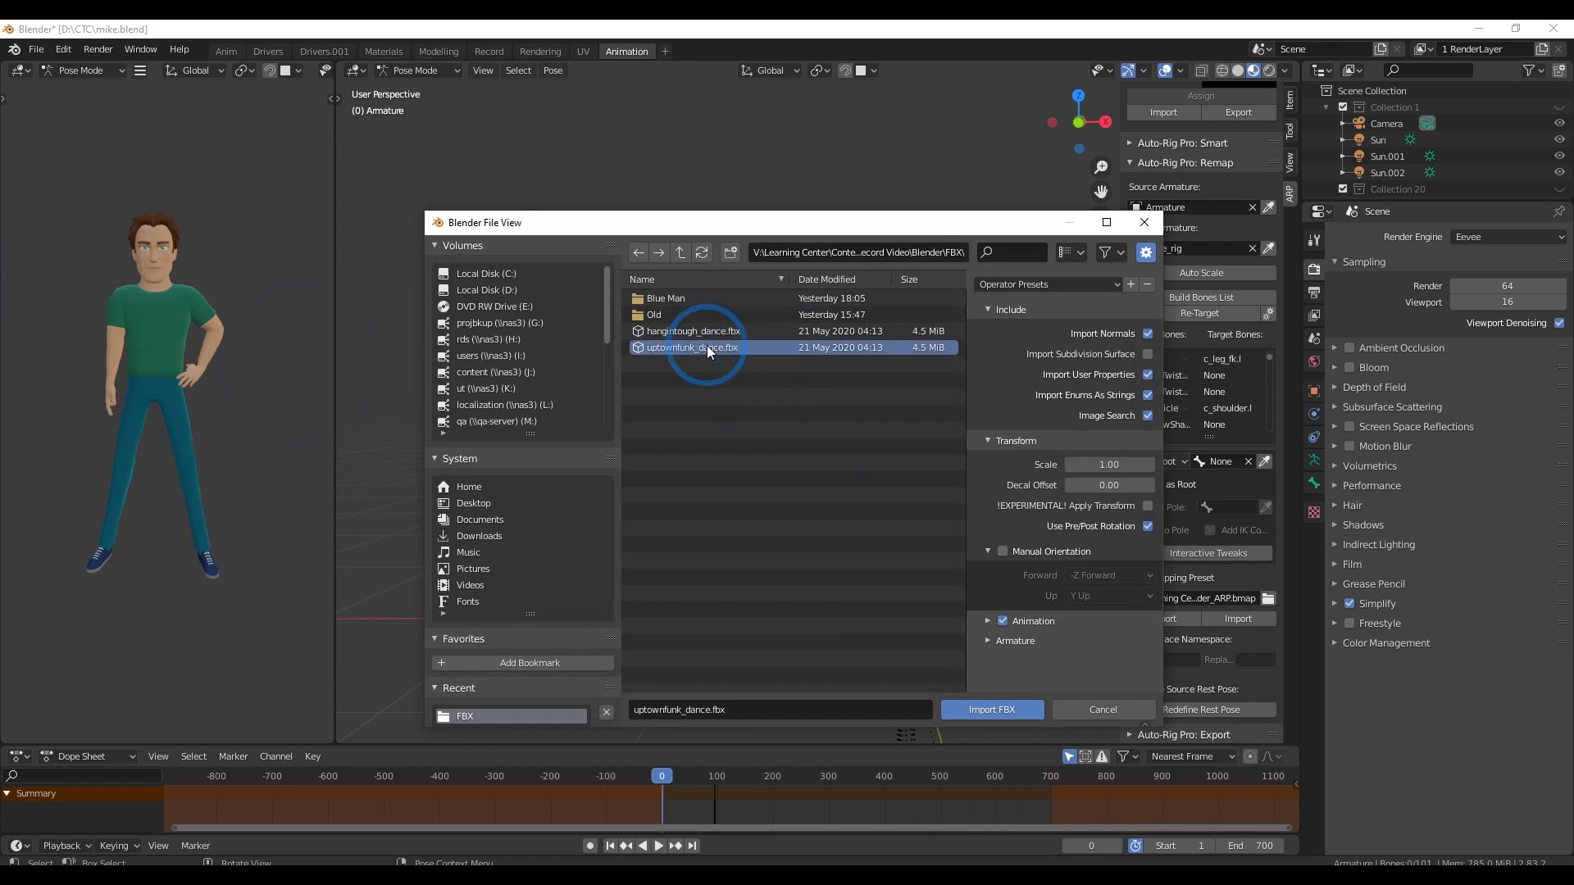
click(1016, 705)
key(g)
key(x)
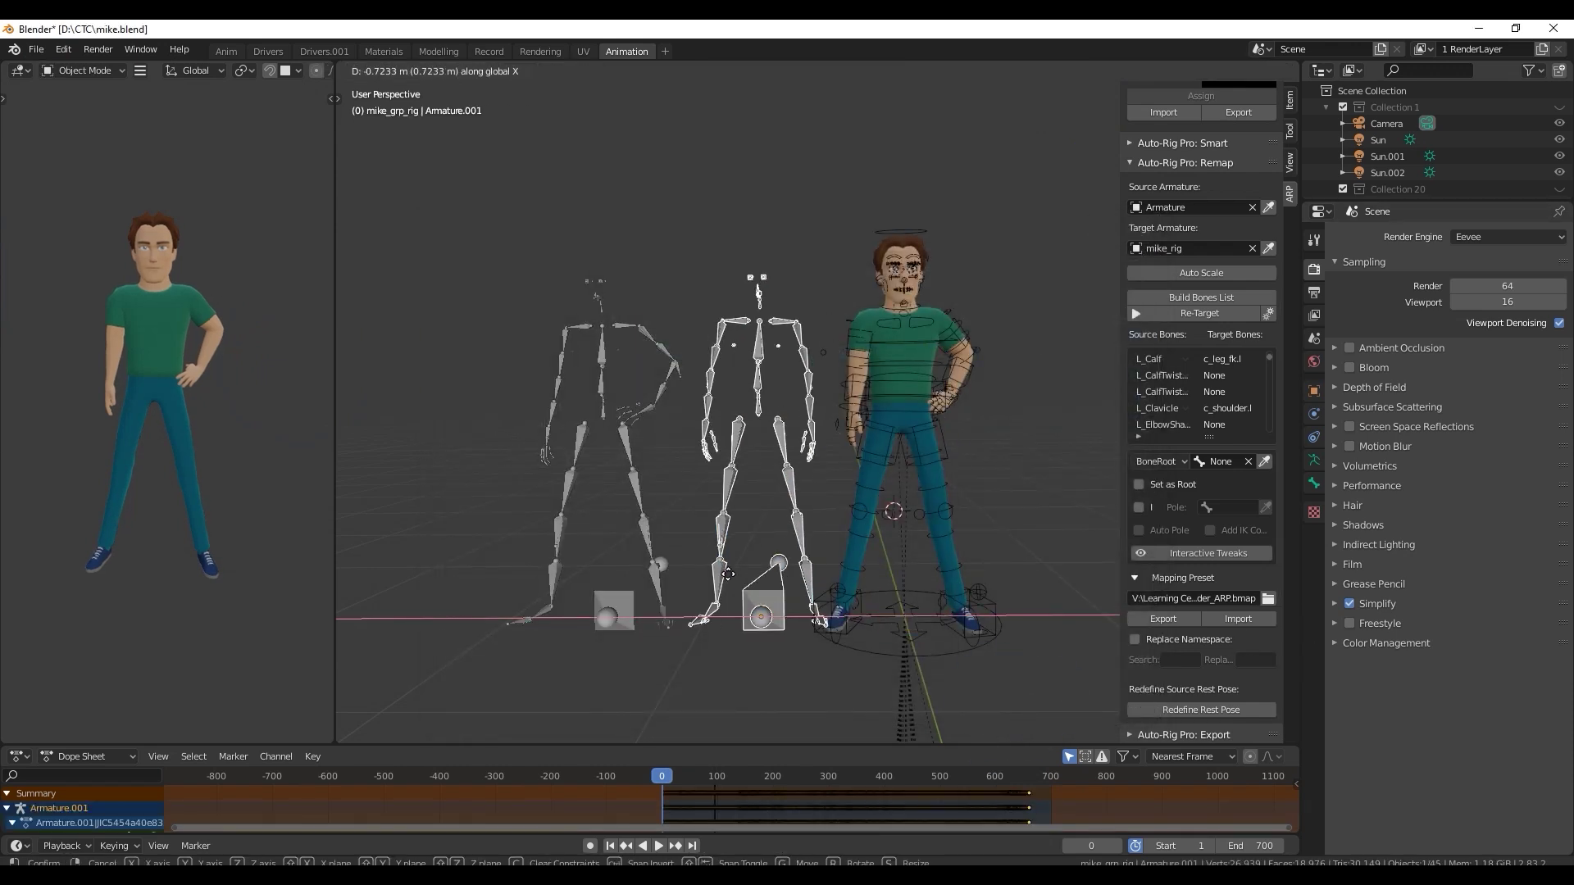
click(406, 574)
middle_drag(406, 573, 1147, 620)
key(space)
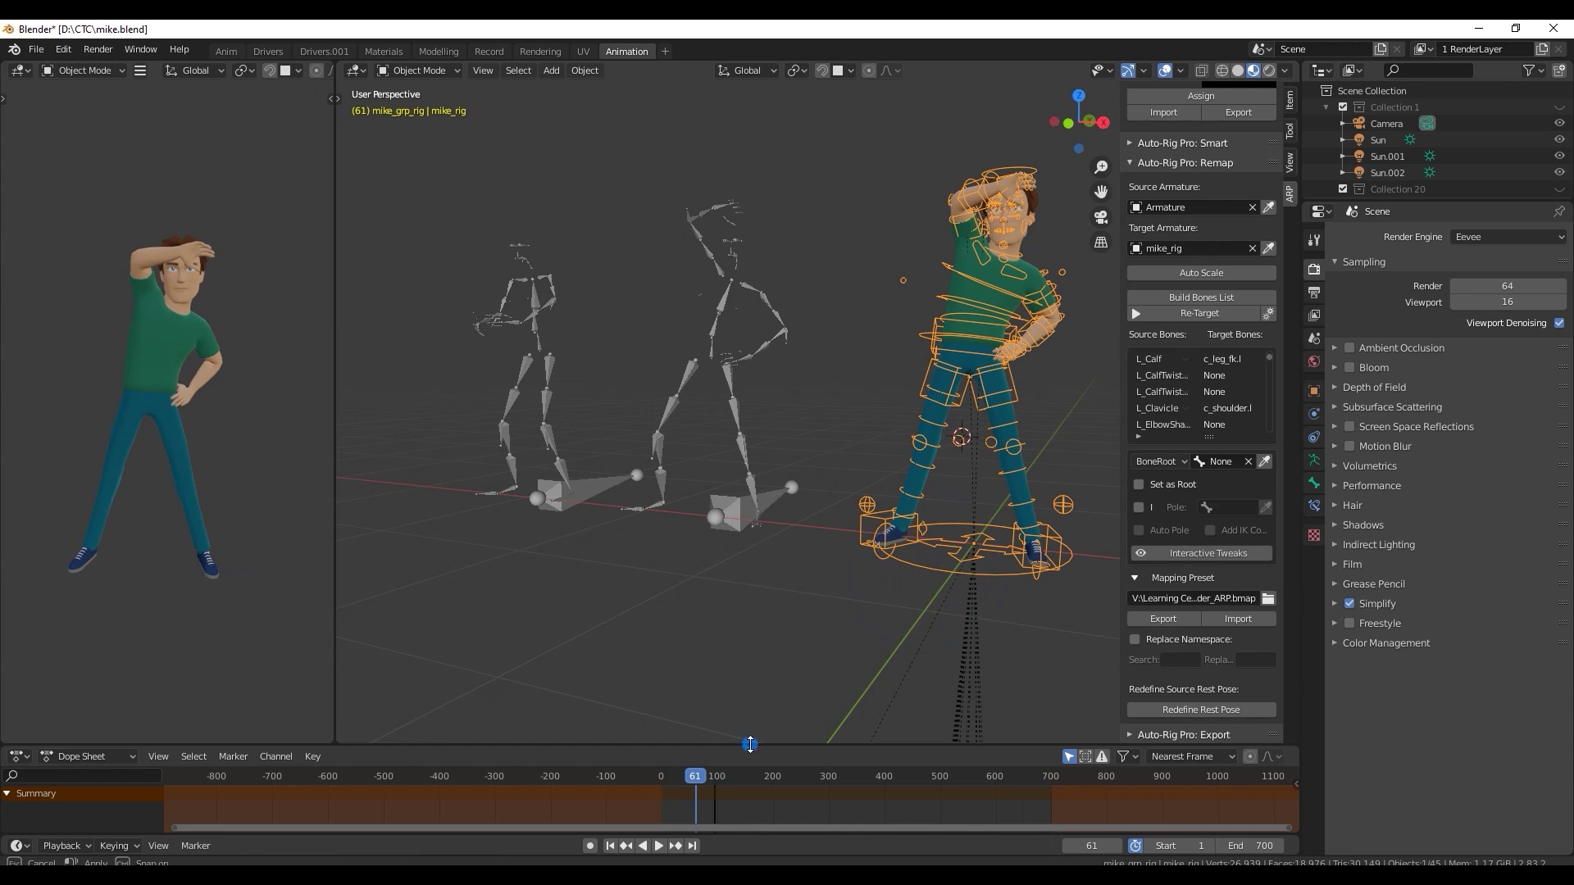
drag(749, 744, 749, 642)
- Switch the dope sheet area to the Nonlinear Animation editor and scrub through Action_remap
click(21, 656)
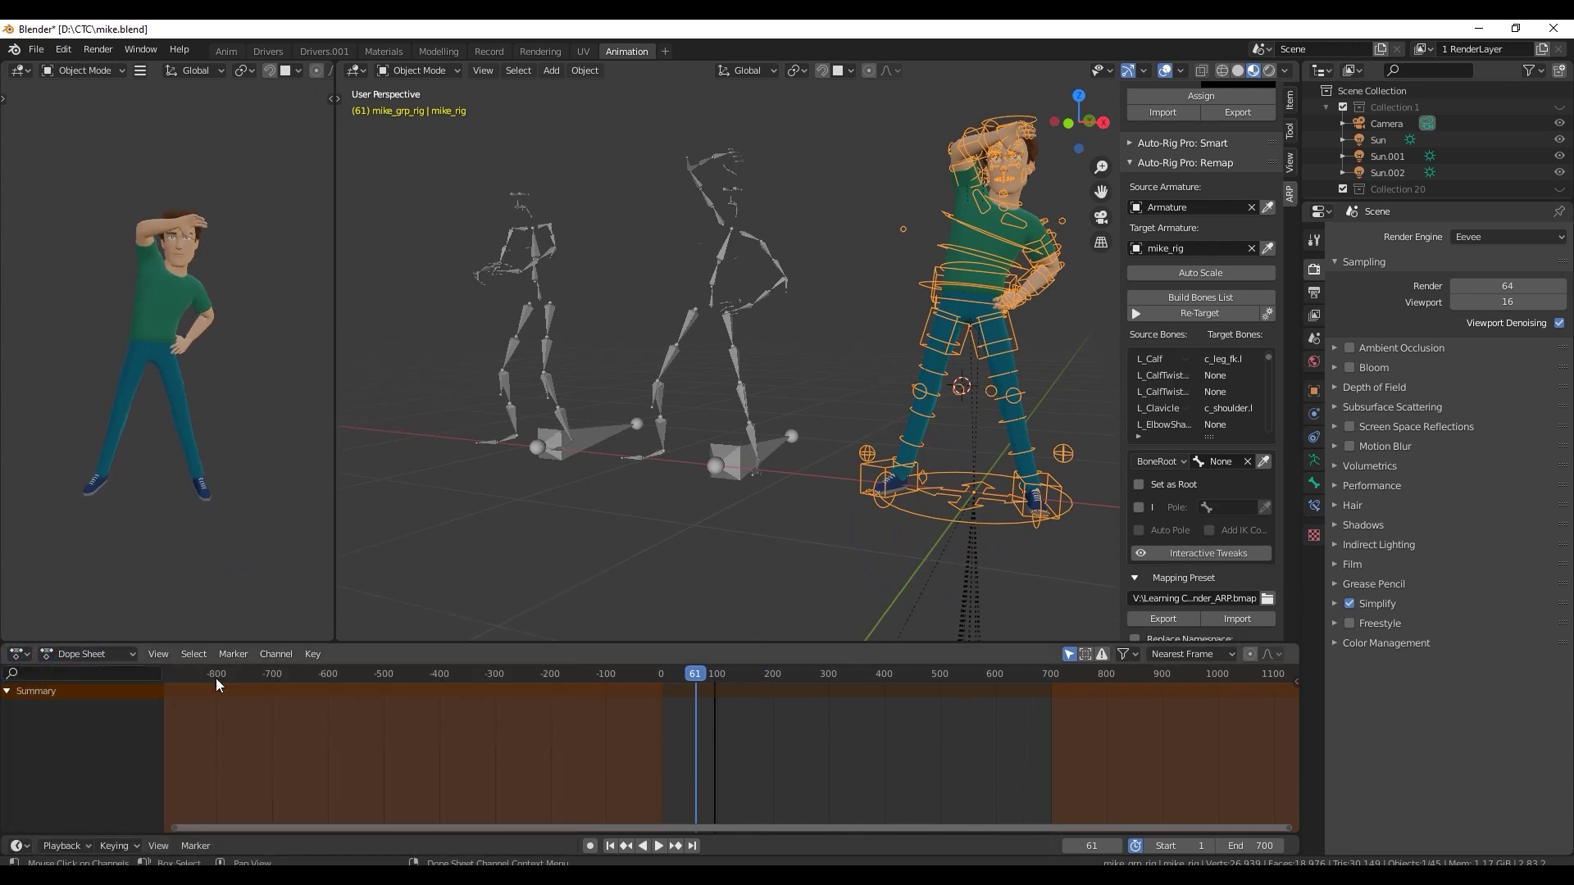
click(21, 654)
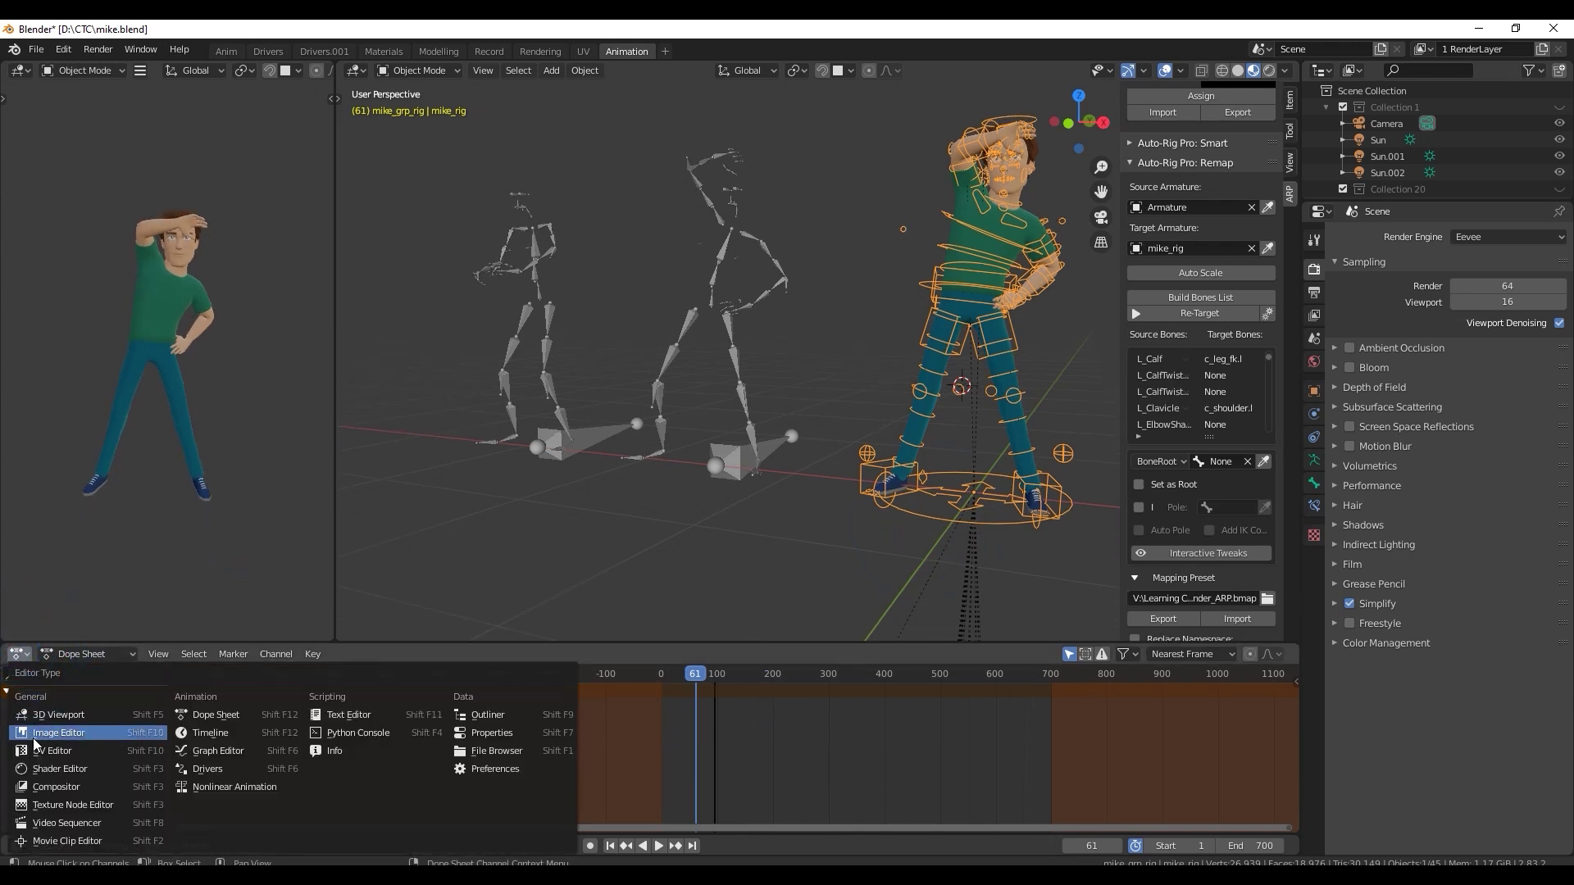
click(271, 792)
scroll(267, 775, up, 5)
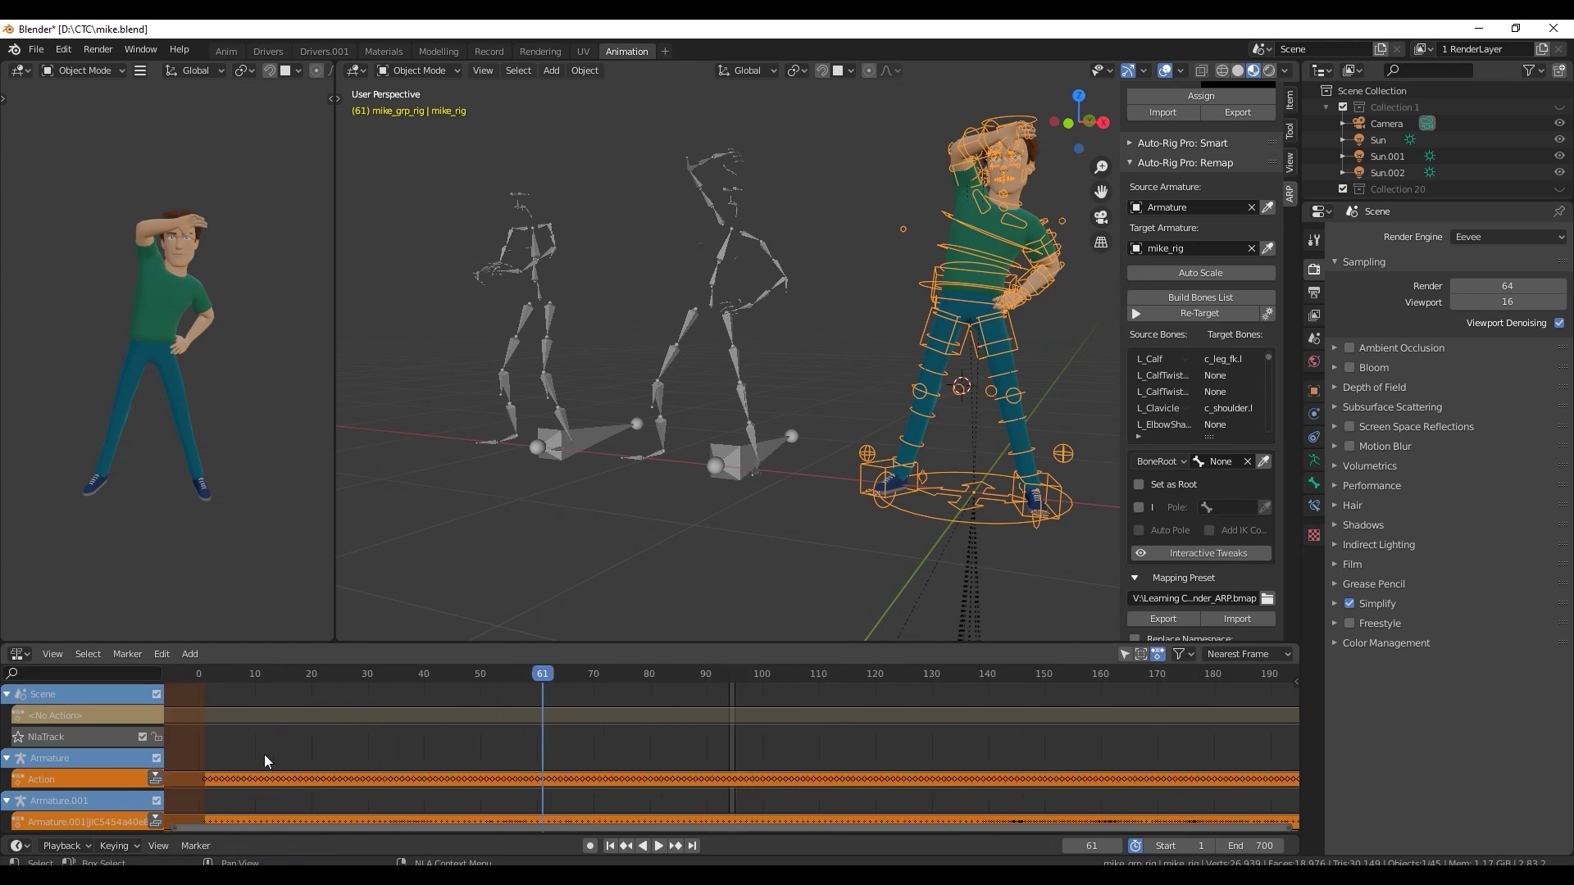
scroll(189, 758, down, 5)
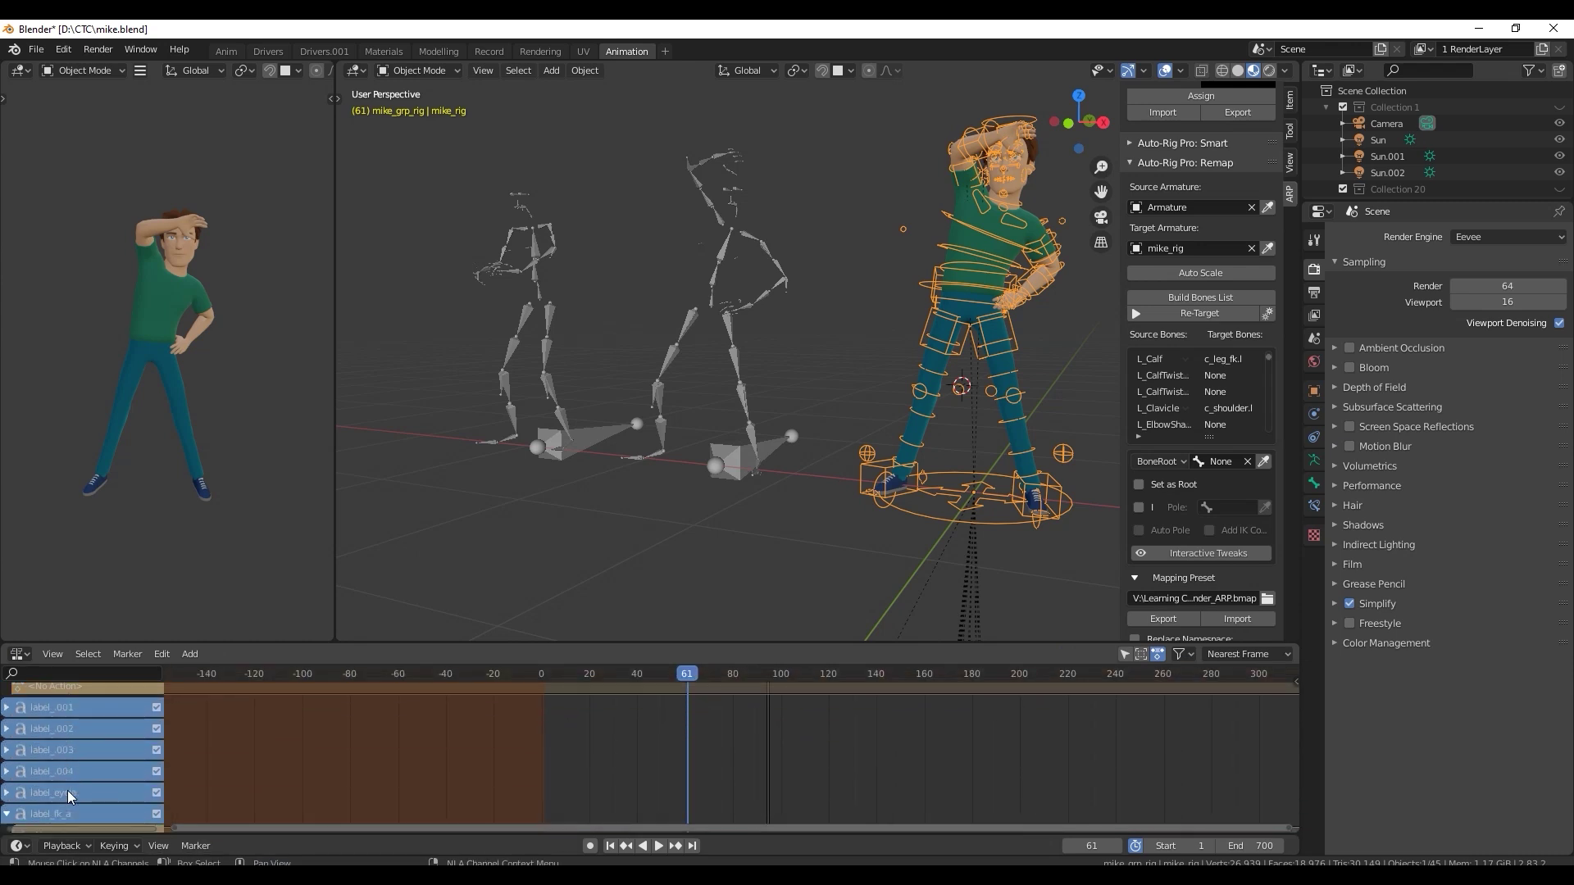
scroll(68, 789, down, 3)
scroll(68, 787, down, 3)
scroll(69, 786, down, 3)
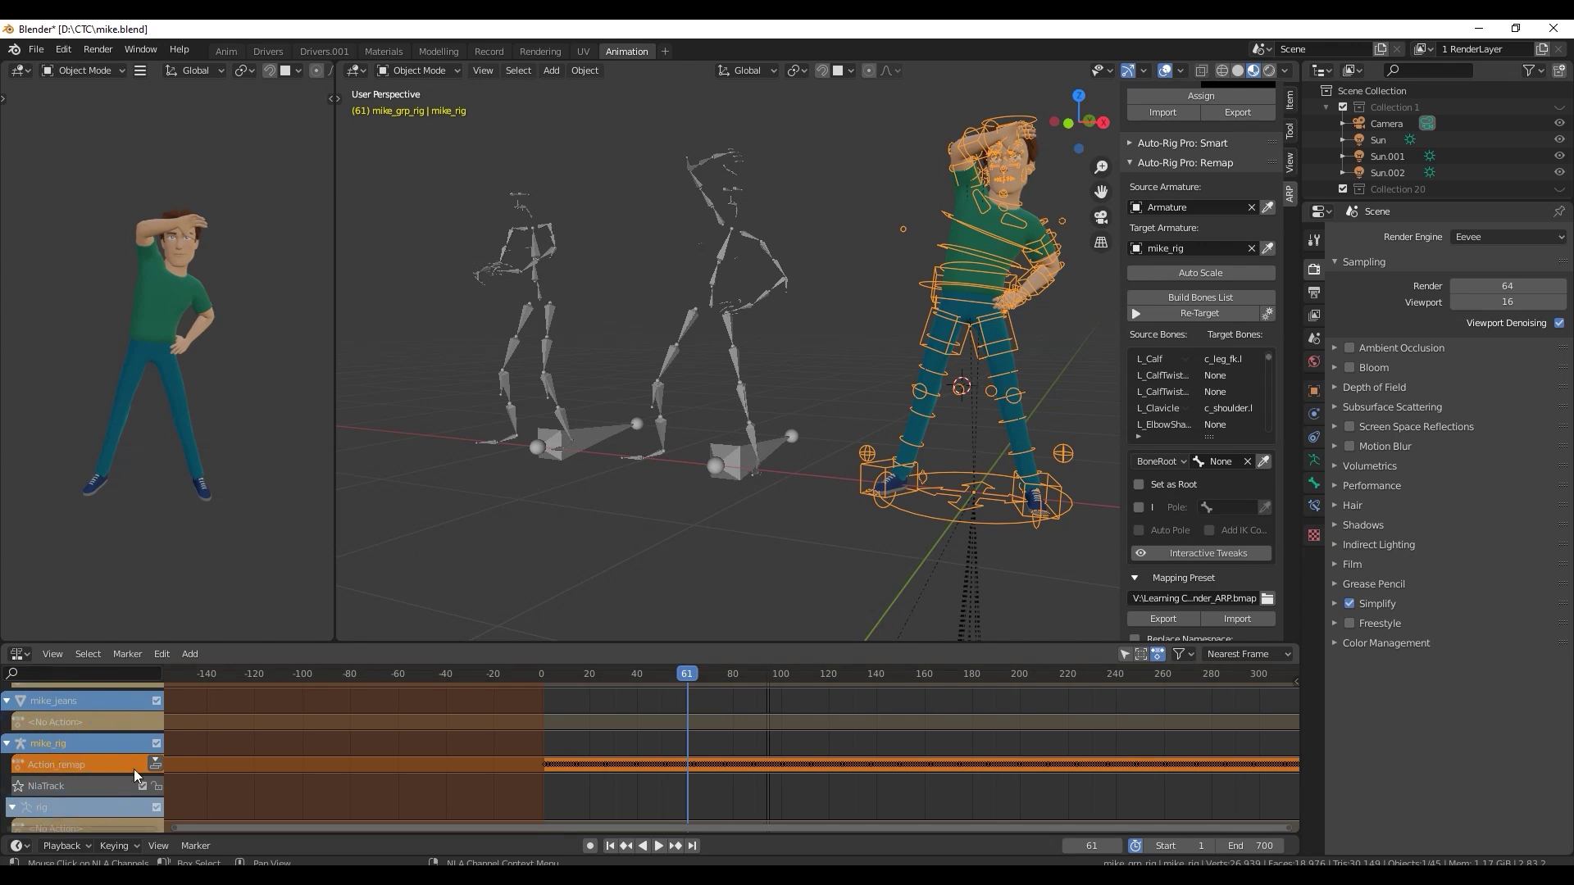
scroll(711, 771, down, 3)
scroll(707, 768, down, 5)
scroll(706, 767, down, 4)
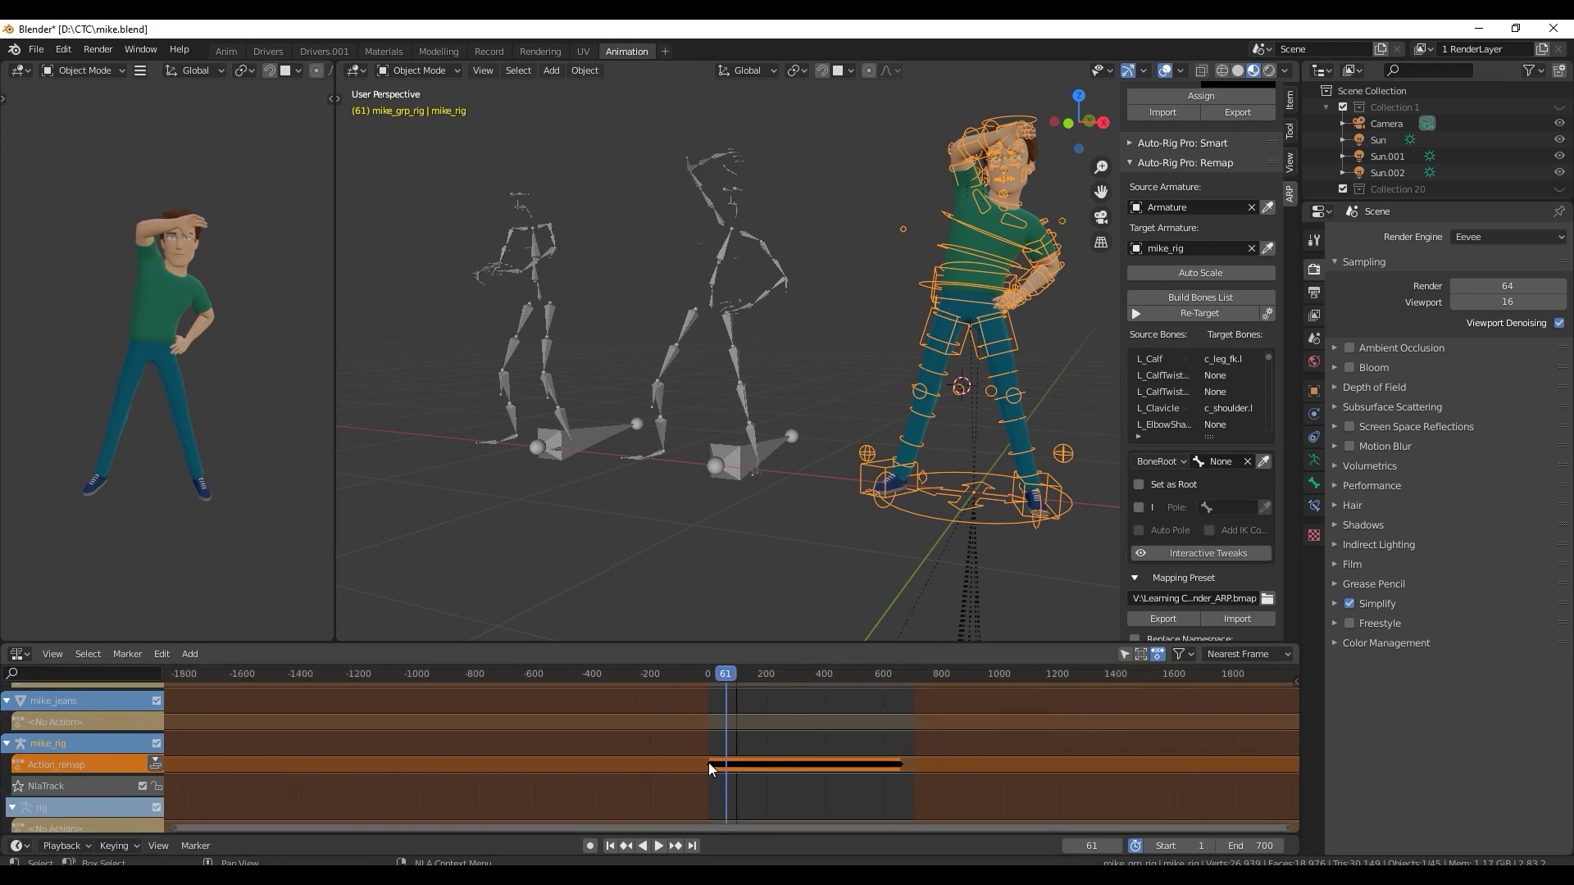
drag(735, 671, 809, 670)
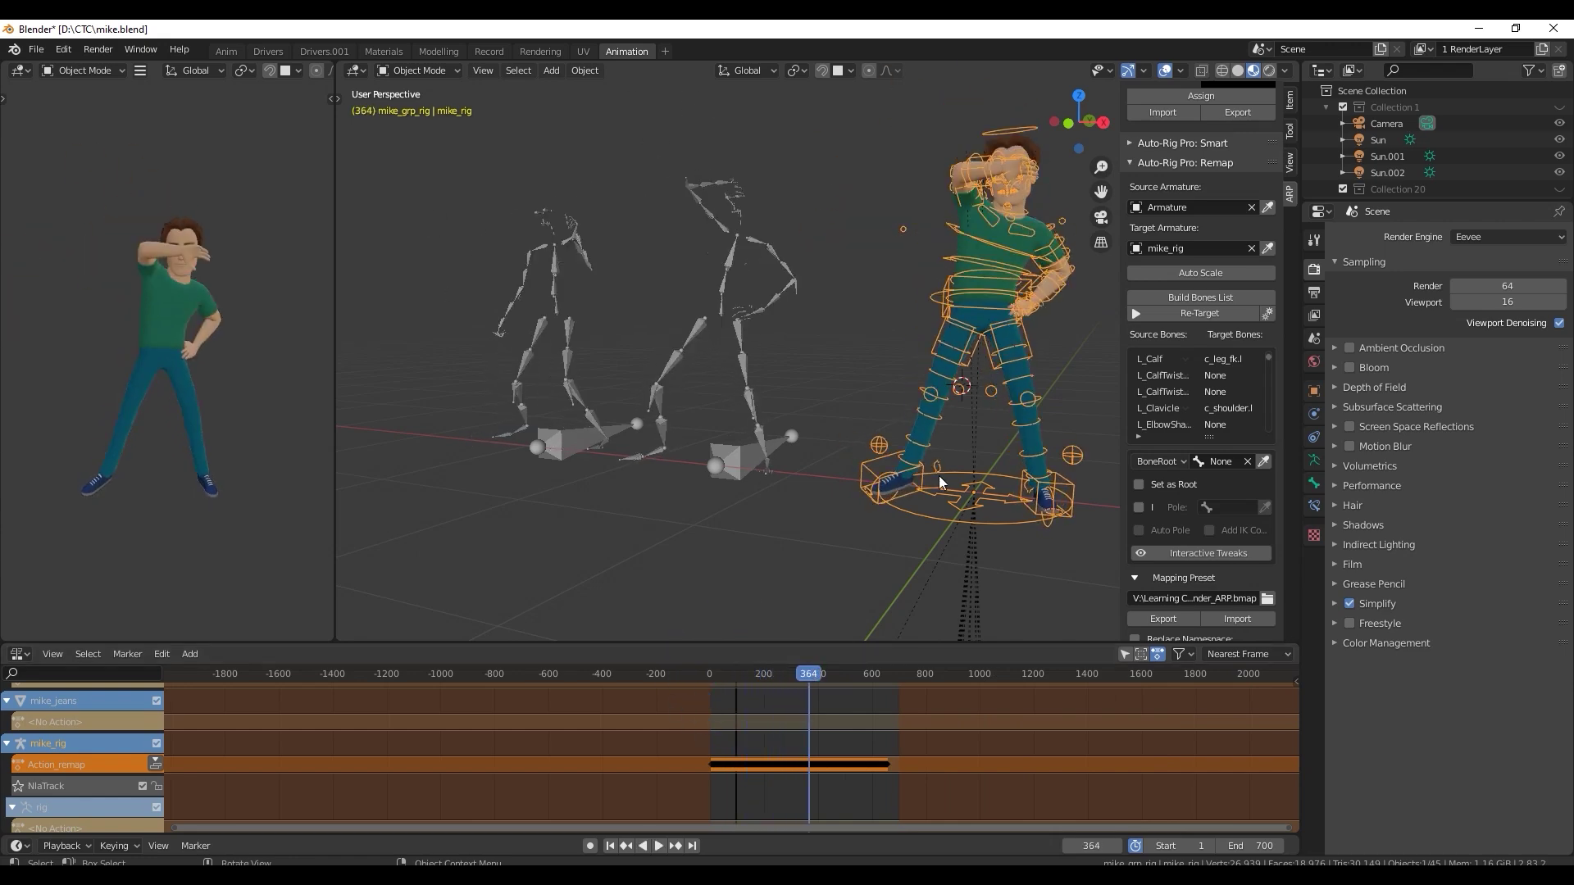
- Push Action_remap down to an NLA strip, then select Armature.001 at frame 0 and auto-scale it
click(157, 767)
click(761, 678)
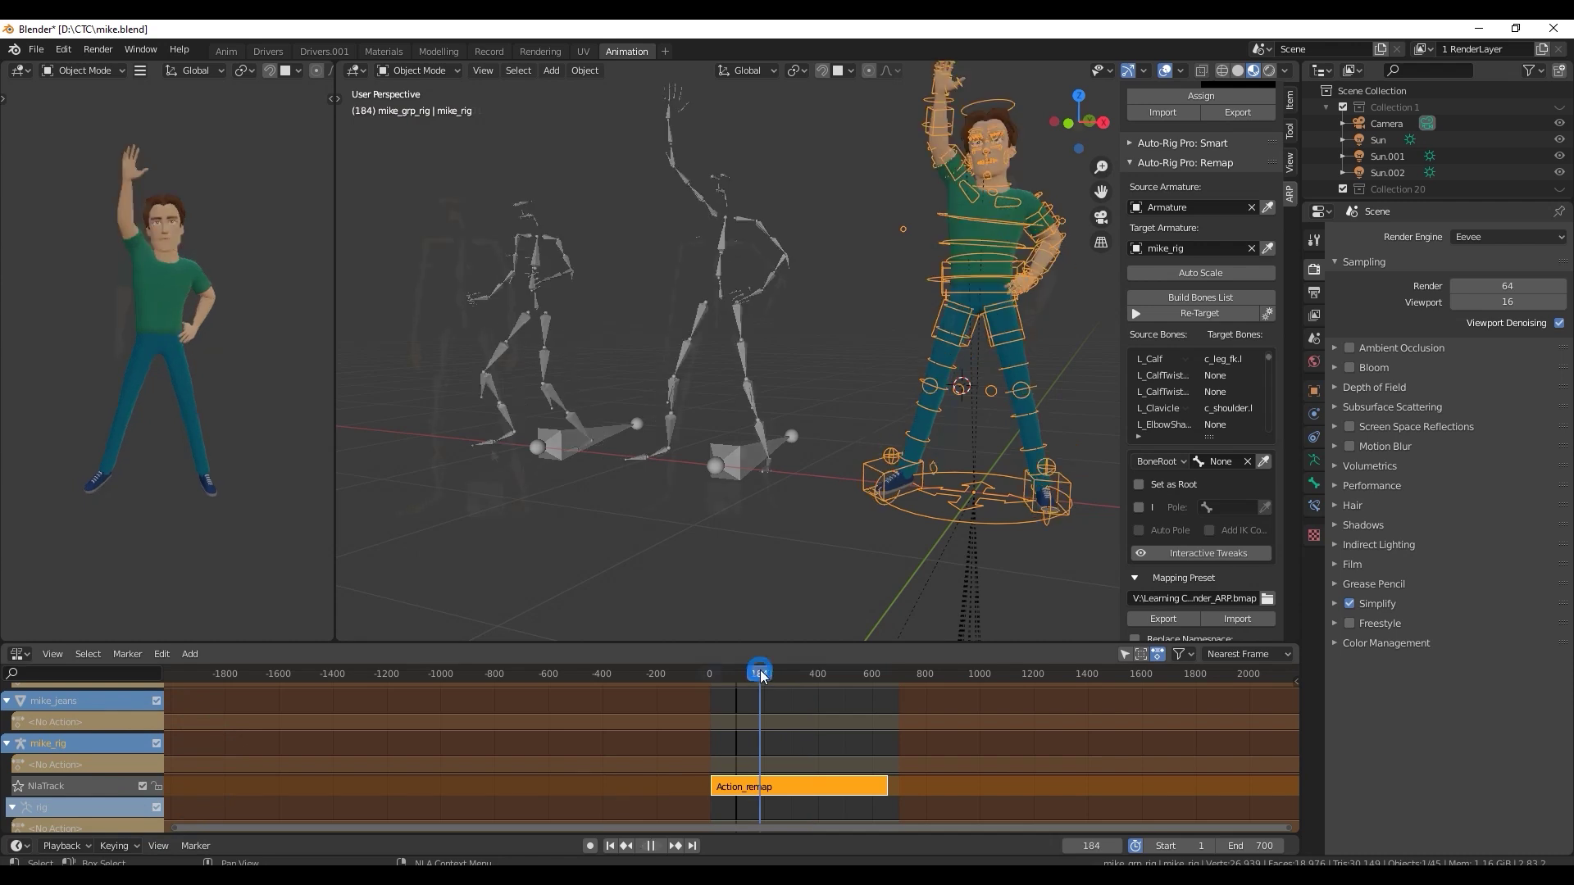
key(shift+Left)
click(455, 308)
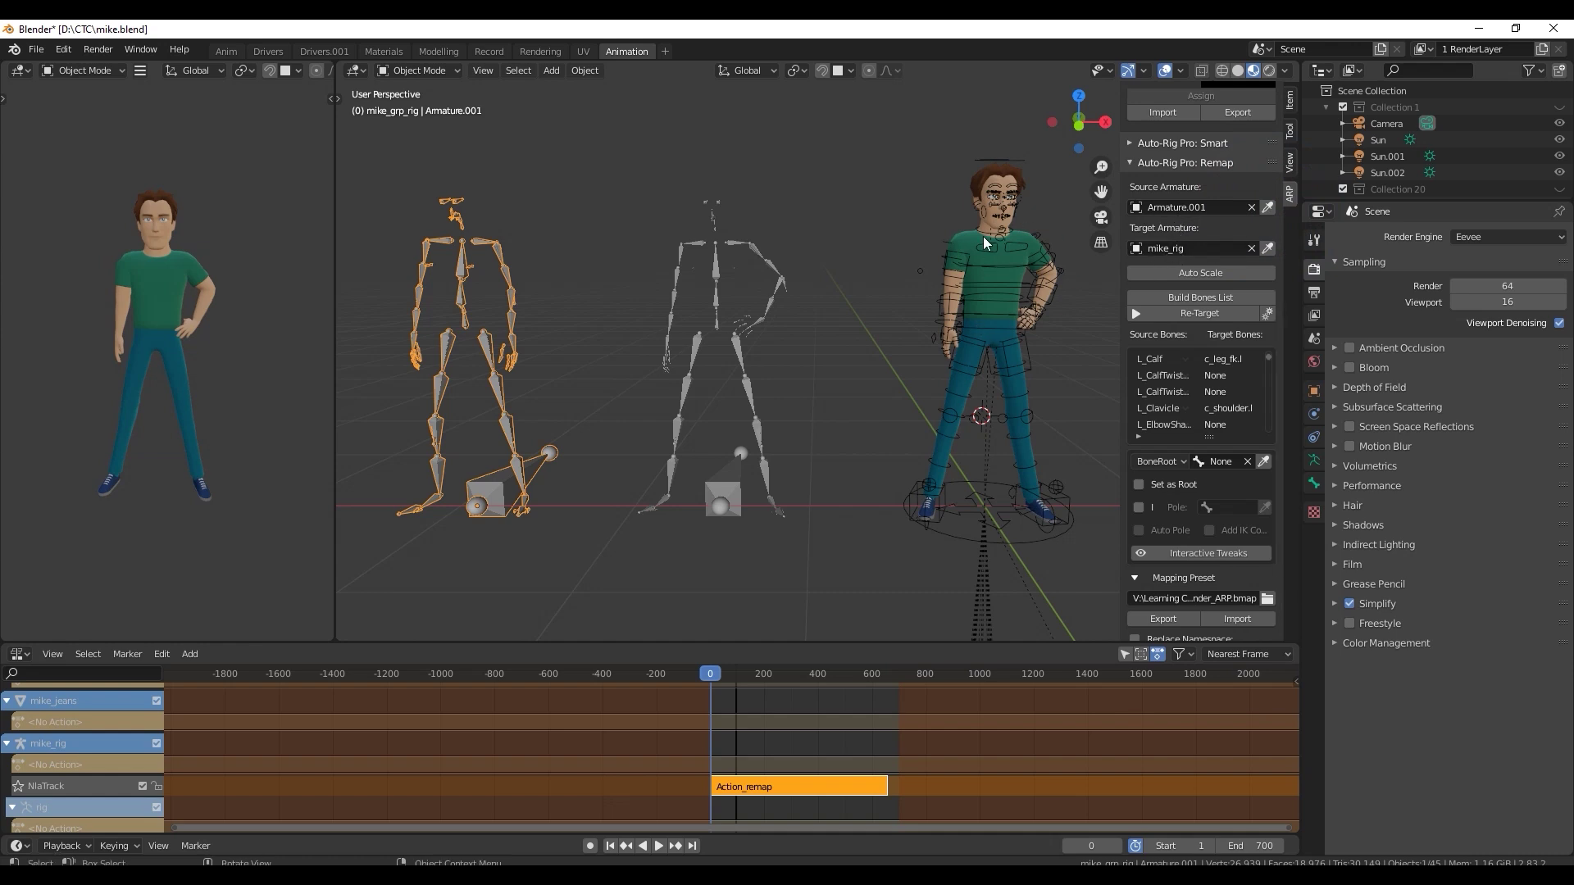
click(1176, 273)
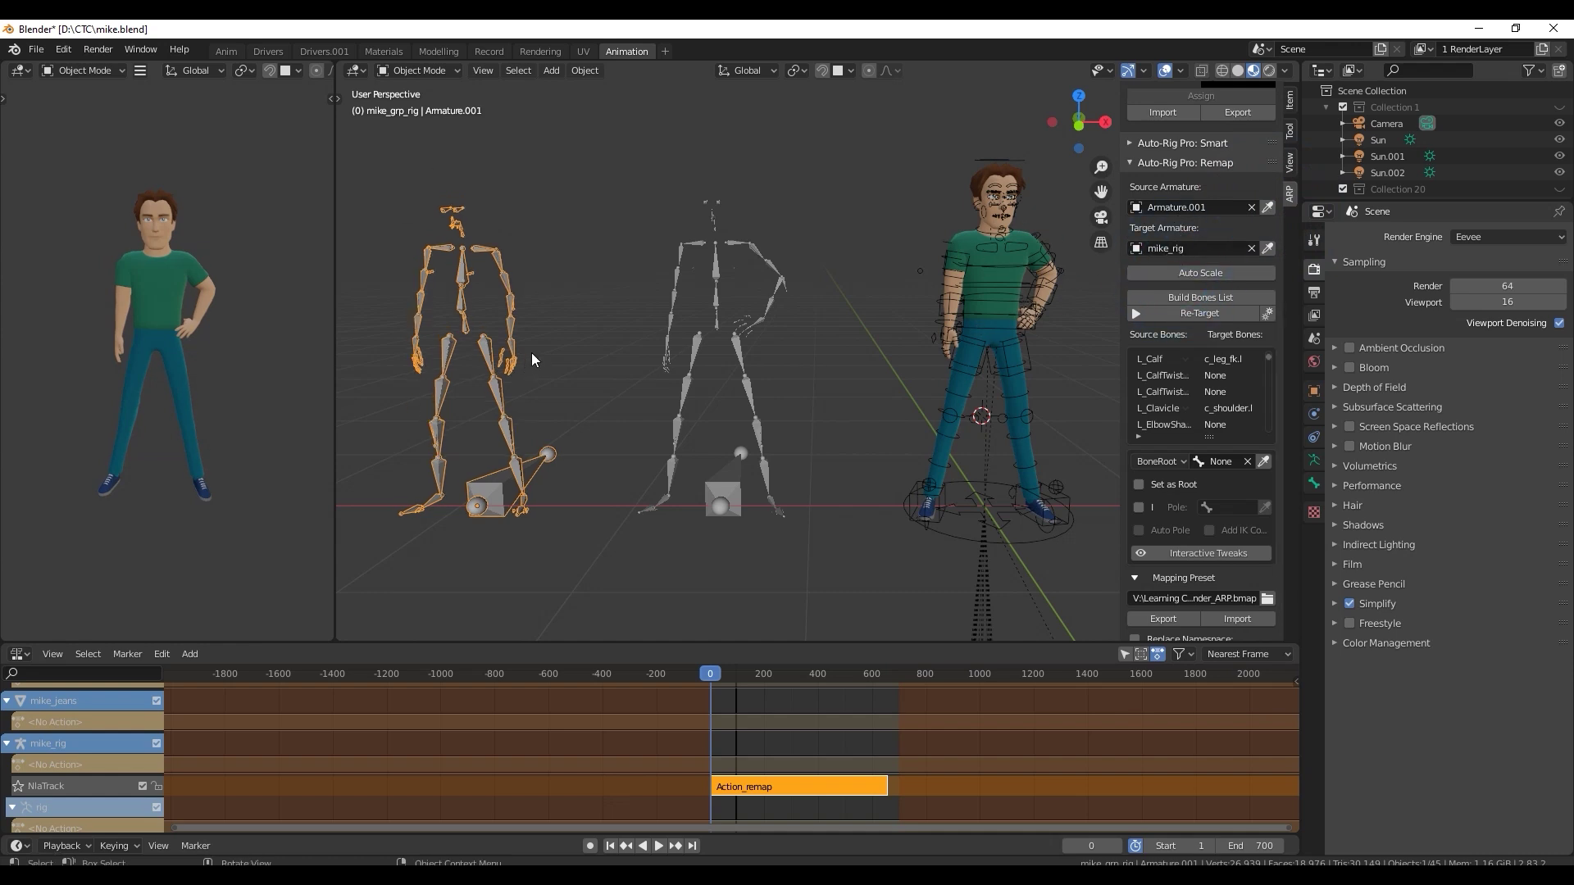
drag(1281, 329, 1287, 405)
- Redefine Armature.001's rest pose by copying rig rotations onto its arm and leg bones
click(1175, 607)
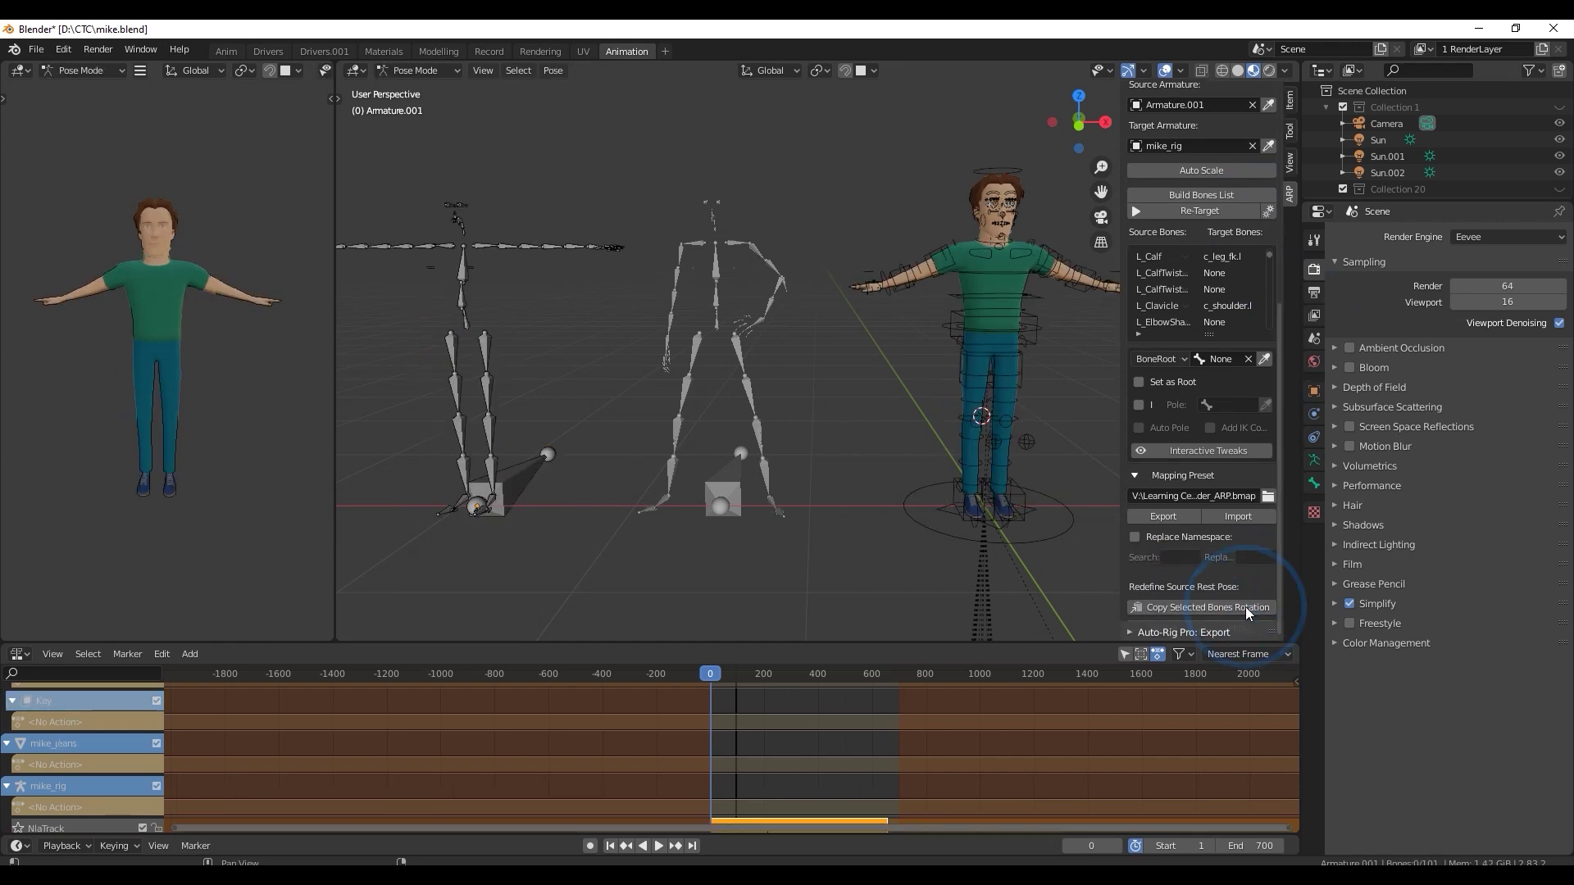
drag(510, 219, 629, 275)
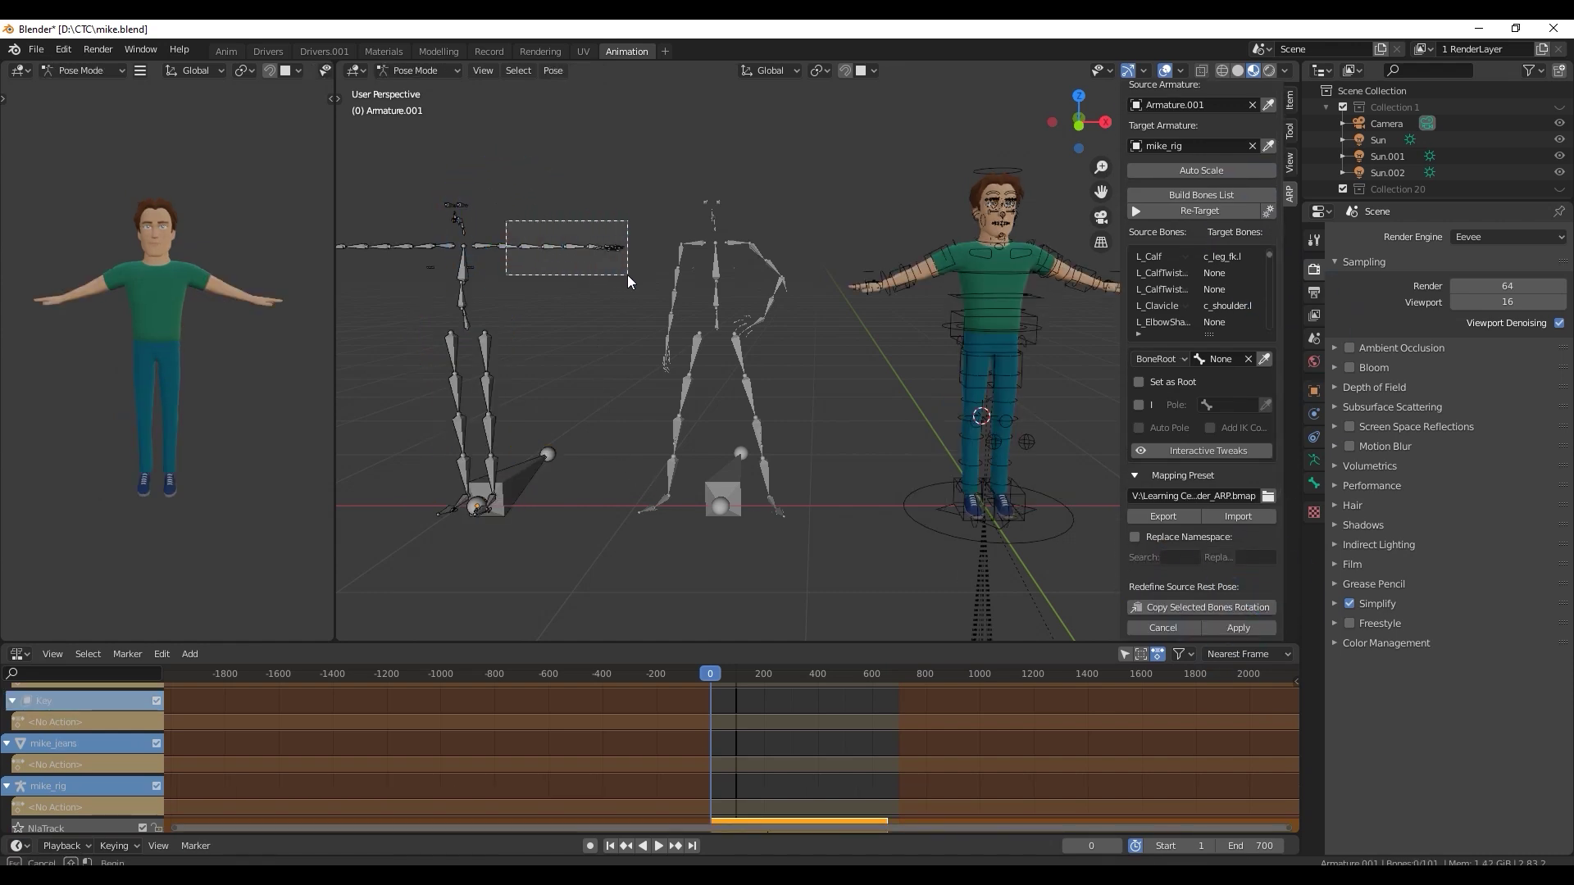
key(KP_Decimal)
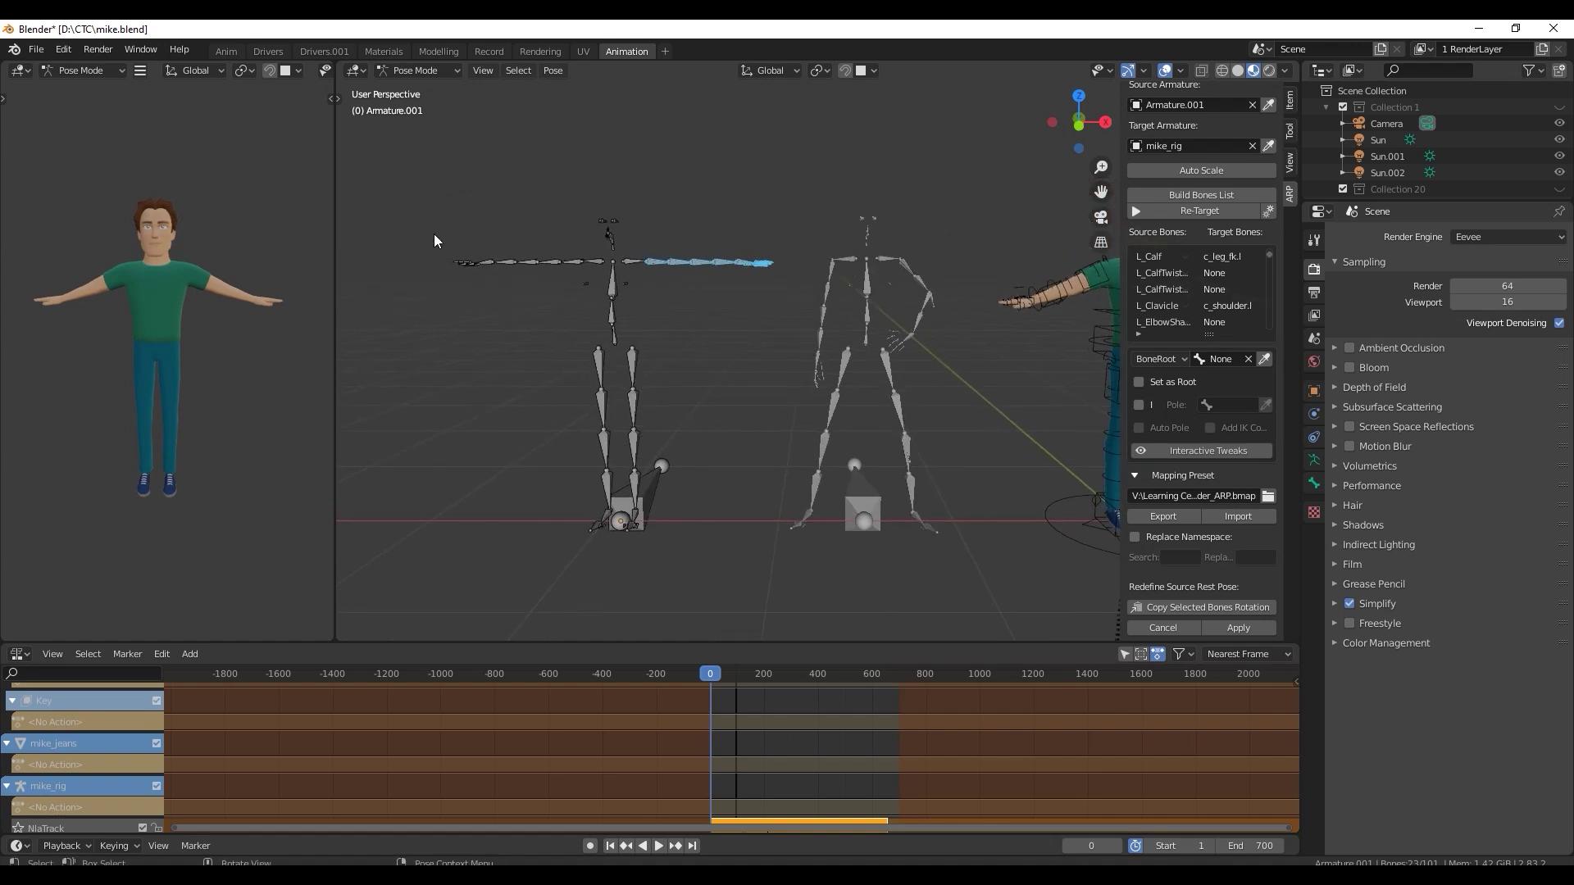
shift+drag(435, 234, 540, 272)
mouse_move(570, 274)
middle_down()
mouse_move(617, 350)
mouse_move(577, 295)
middle_up()
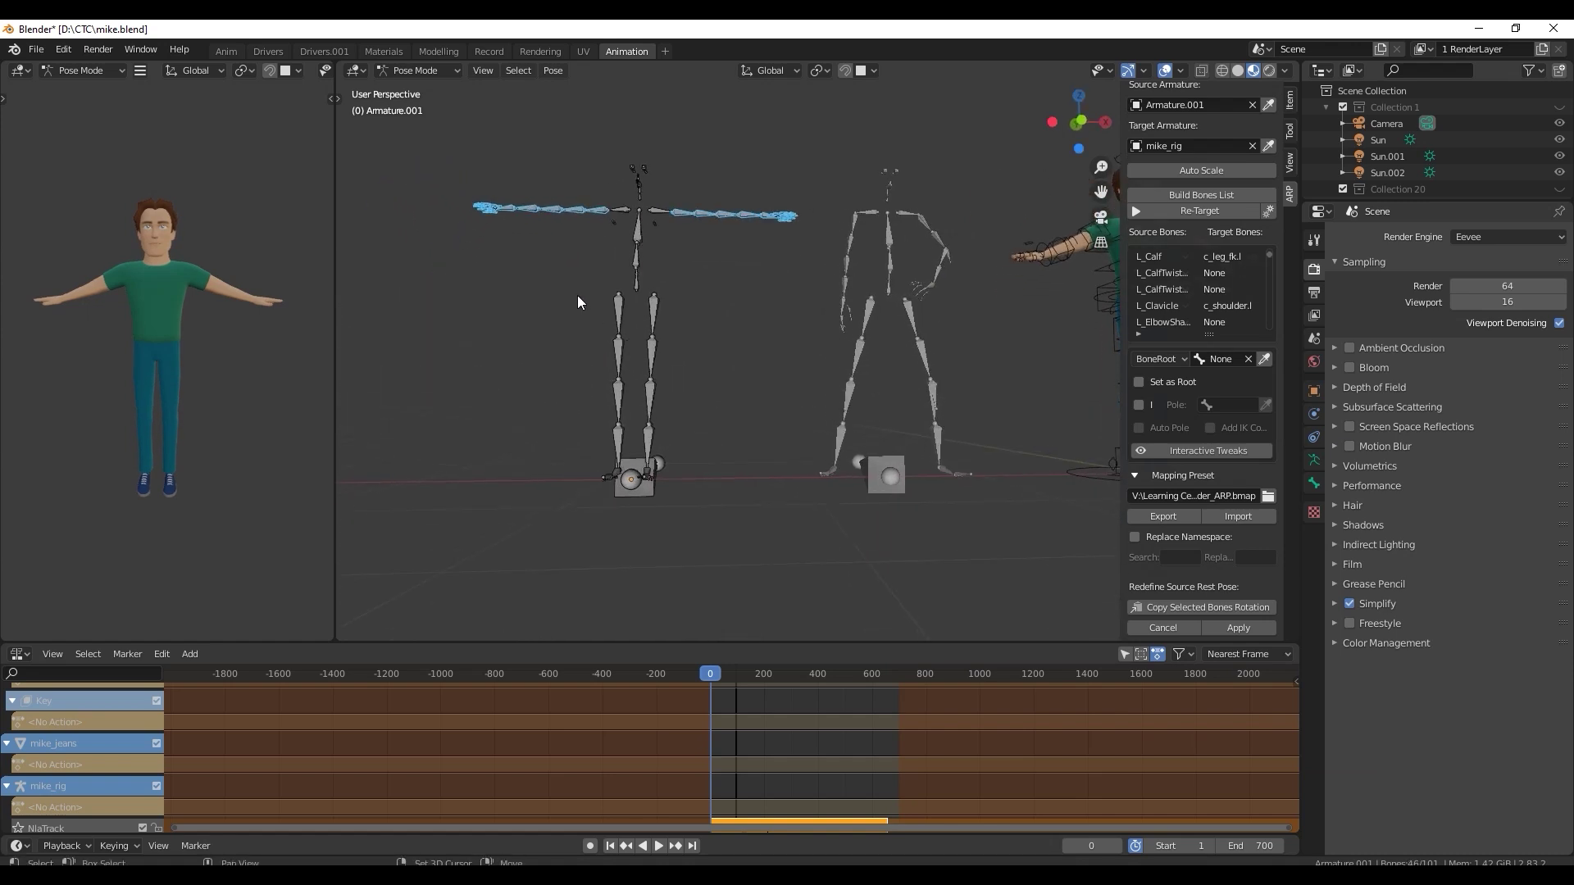
shift+drag(577, 302, 671, 467)
mouse_move(726, 427)
middle_down()
mouse_move(678, 436)
mouse_move(743, 401)
mouse_move(611, 382)
middle_up()
click(1244, 605)
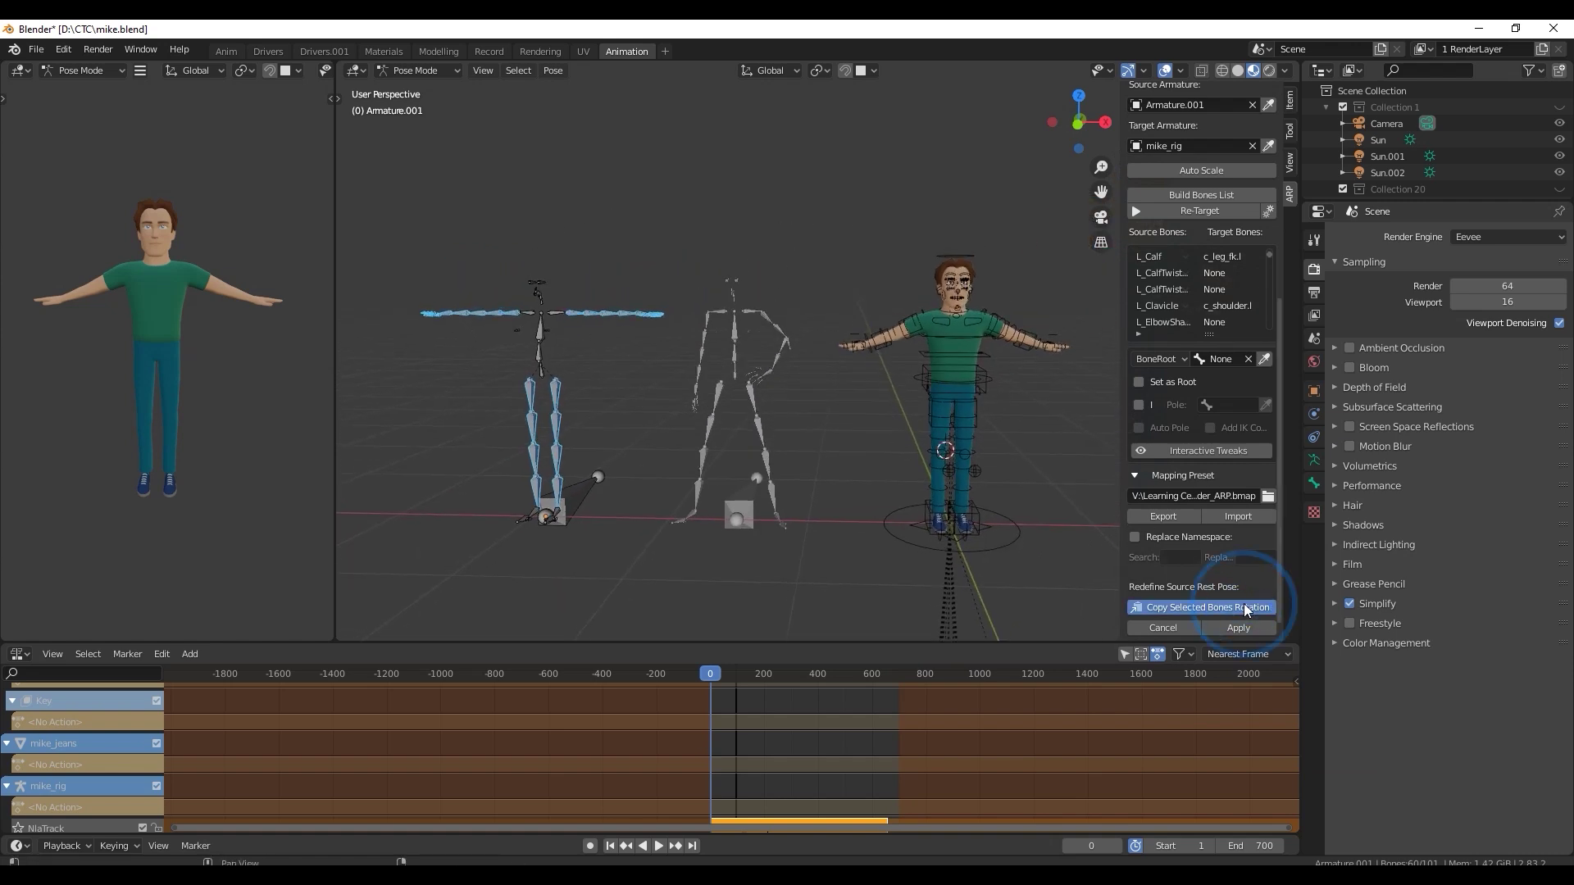
click(1255, 630)
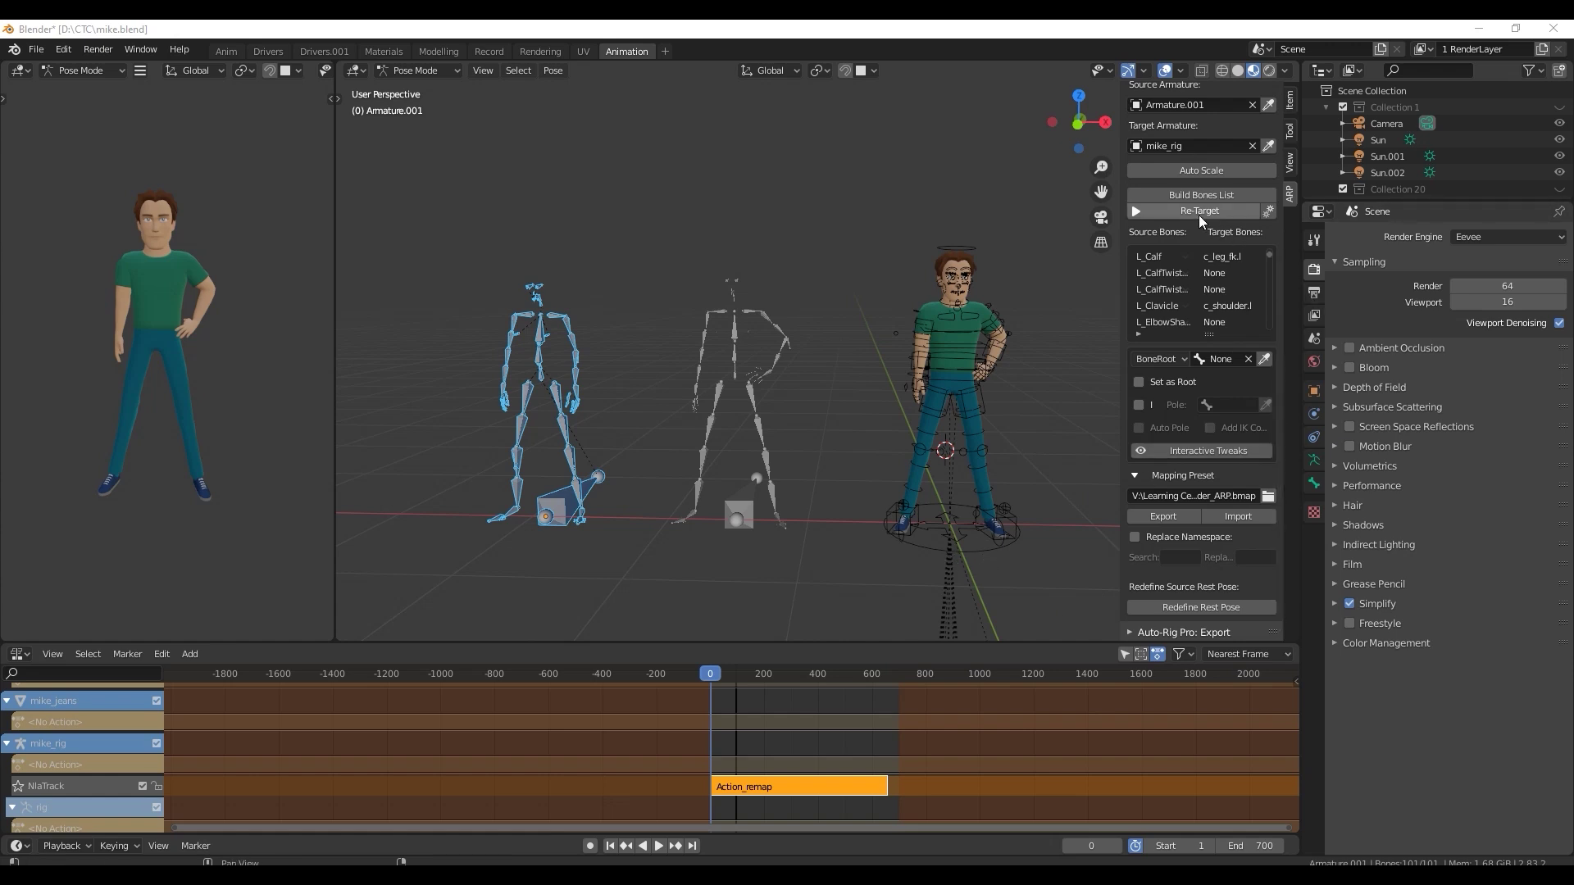
- Re-Target frames 1–659 onto mike_rig and play the new Action.001_remap
click(1225, 212)
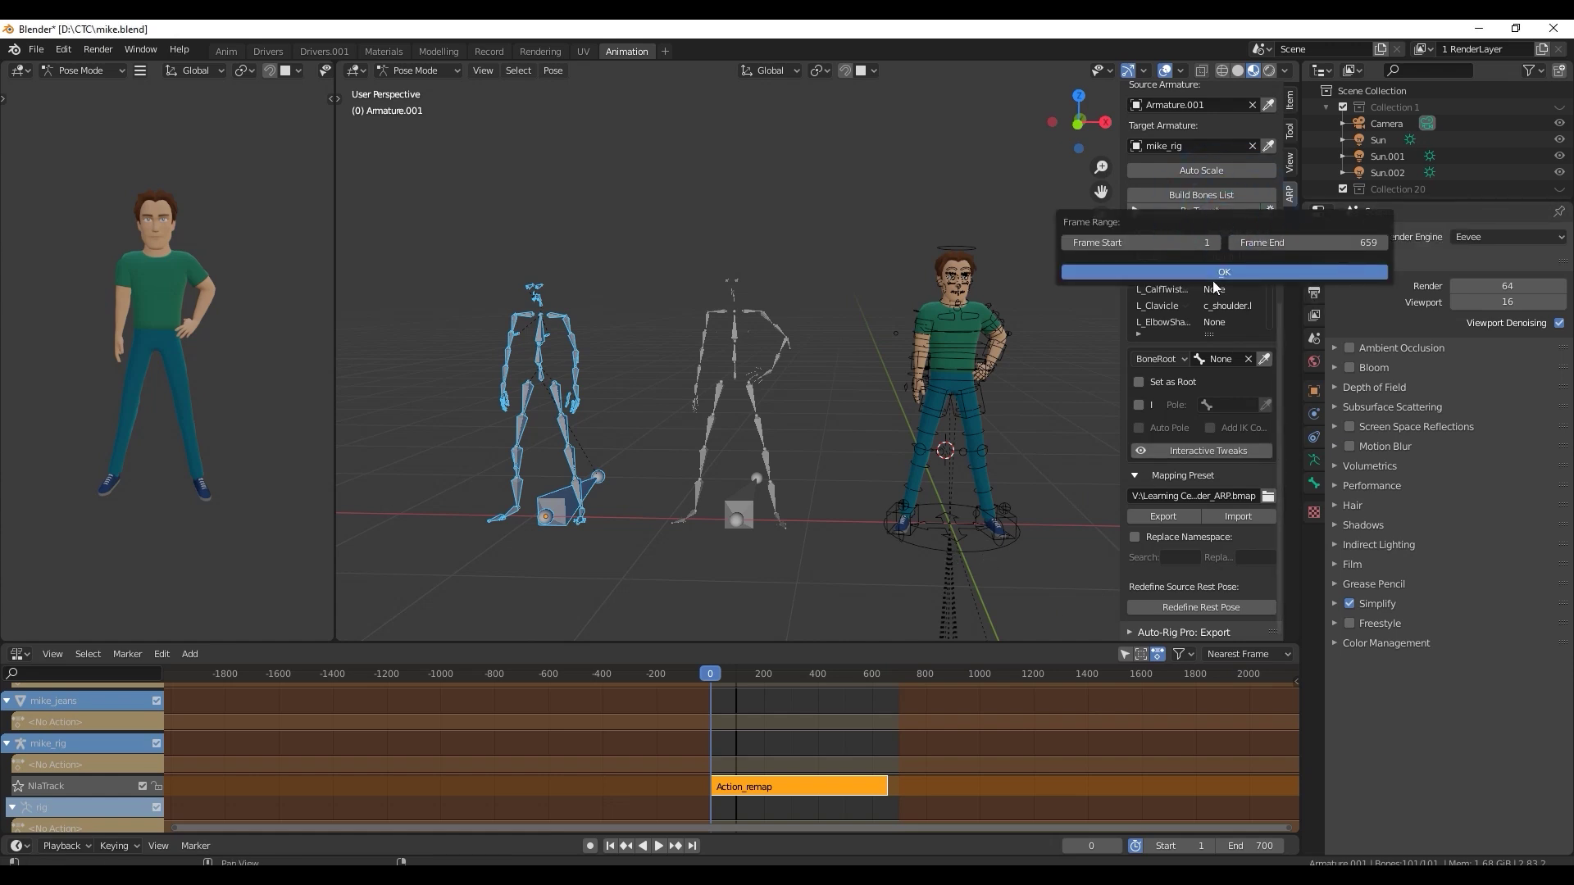
click(1272, 270)
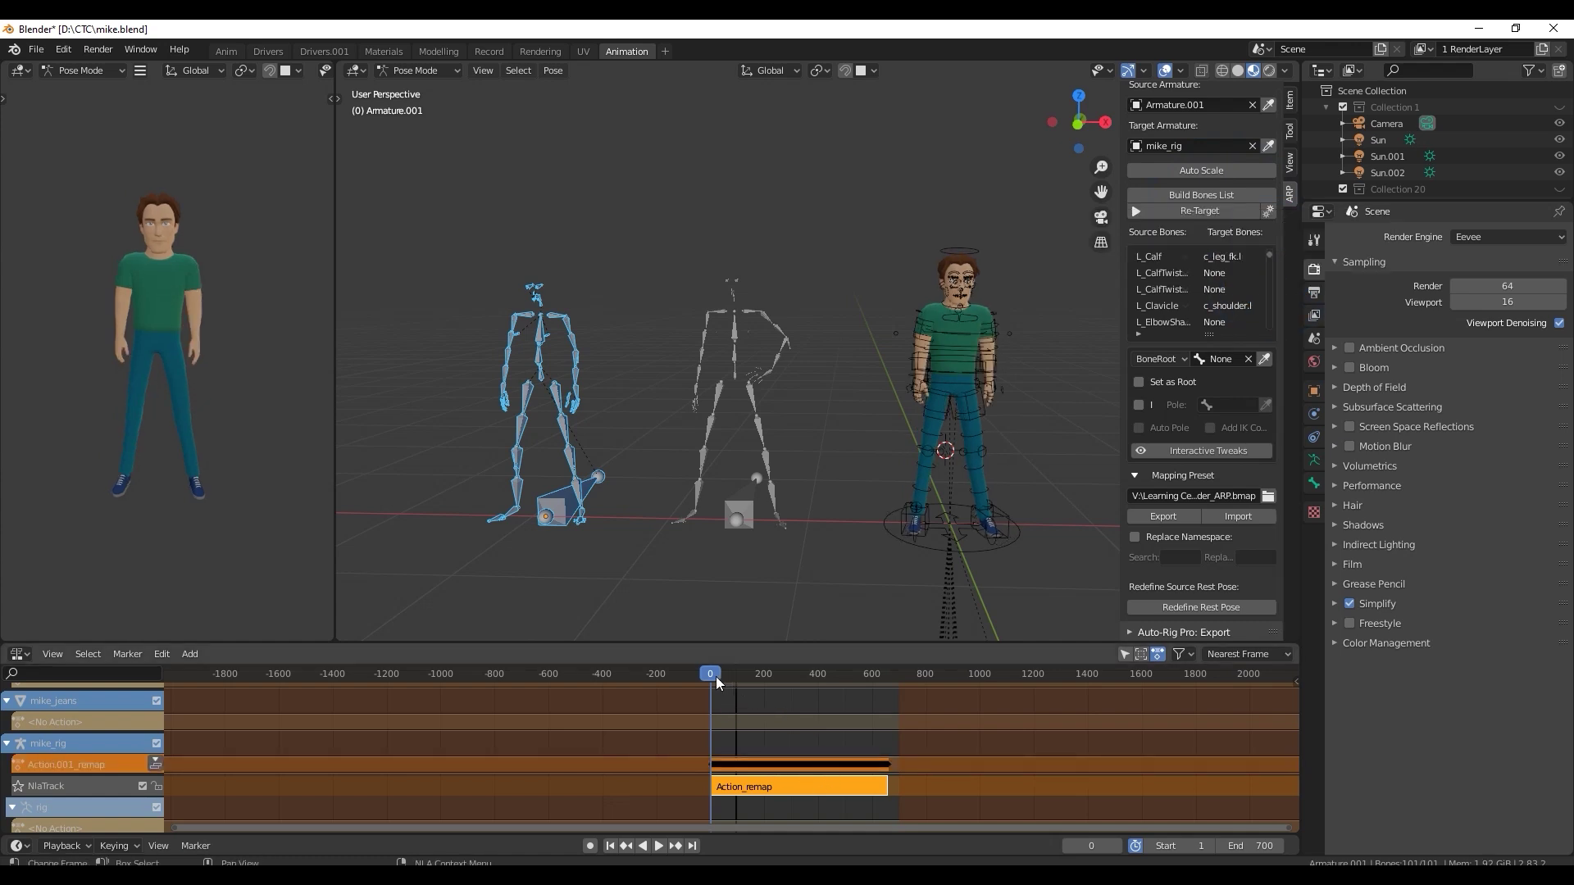
key(space)
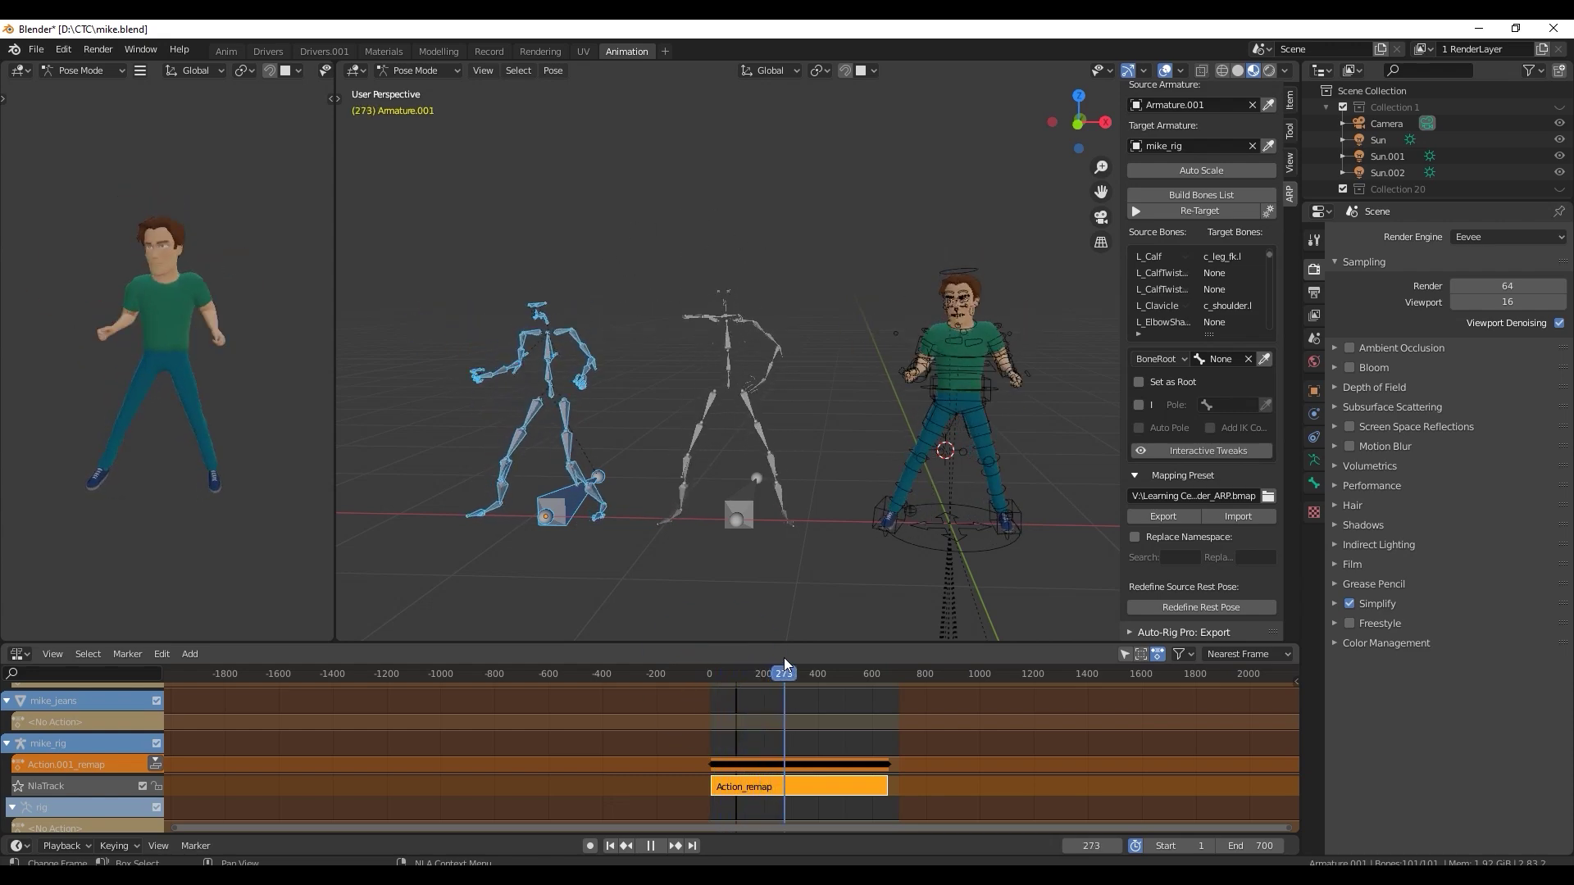
drag(785, 662, 722, 674)
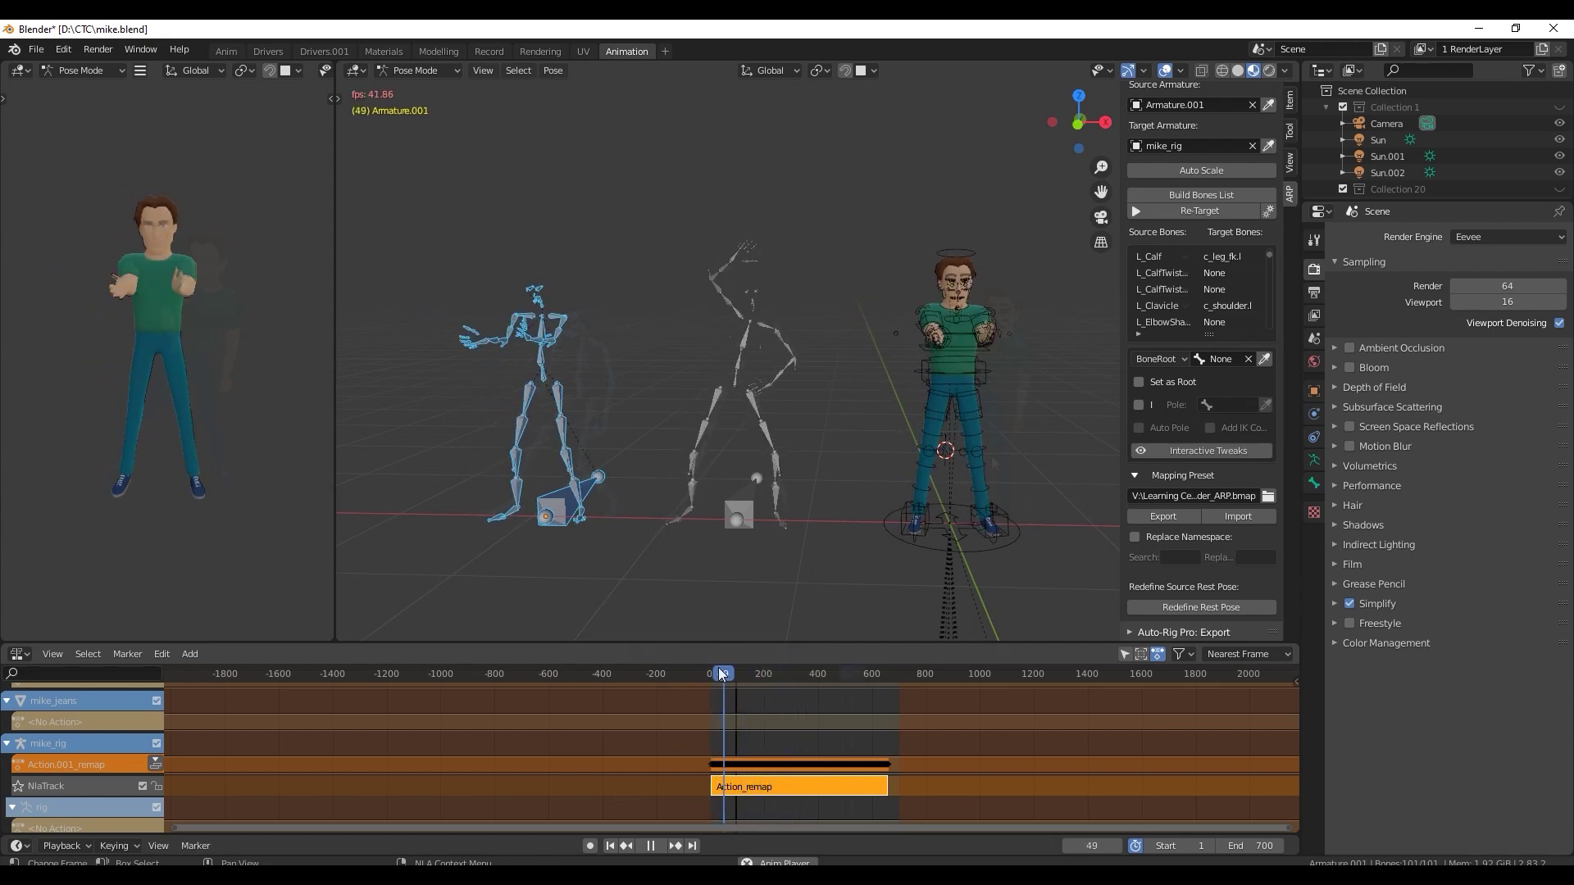
- Push down Action.001_remap and move it after Action_remap on the same NLA track
key(space)
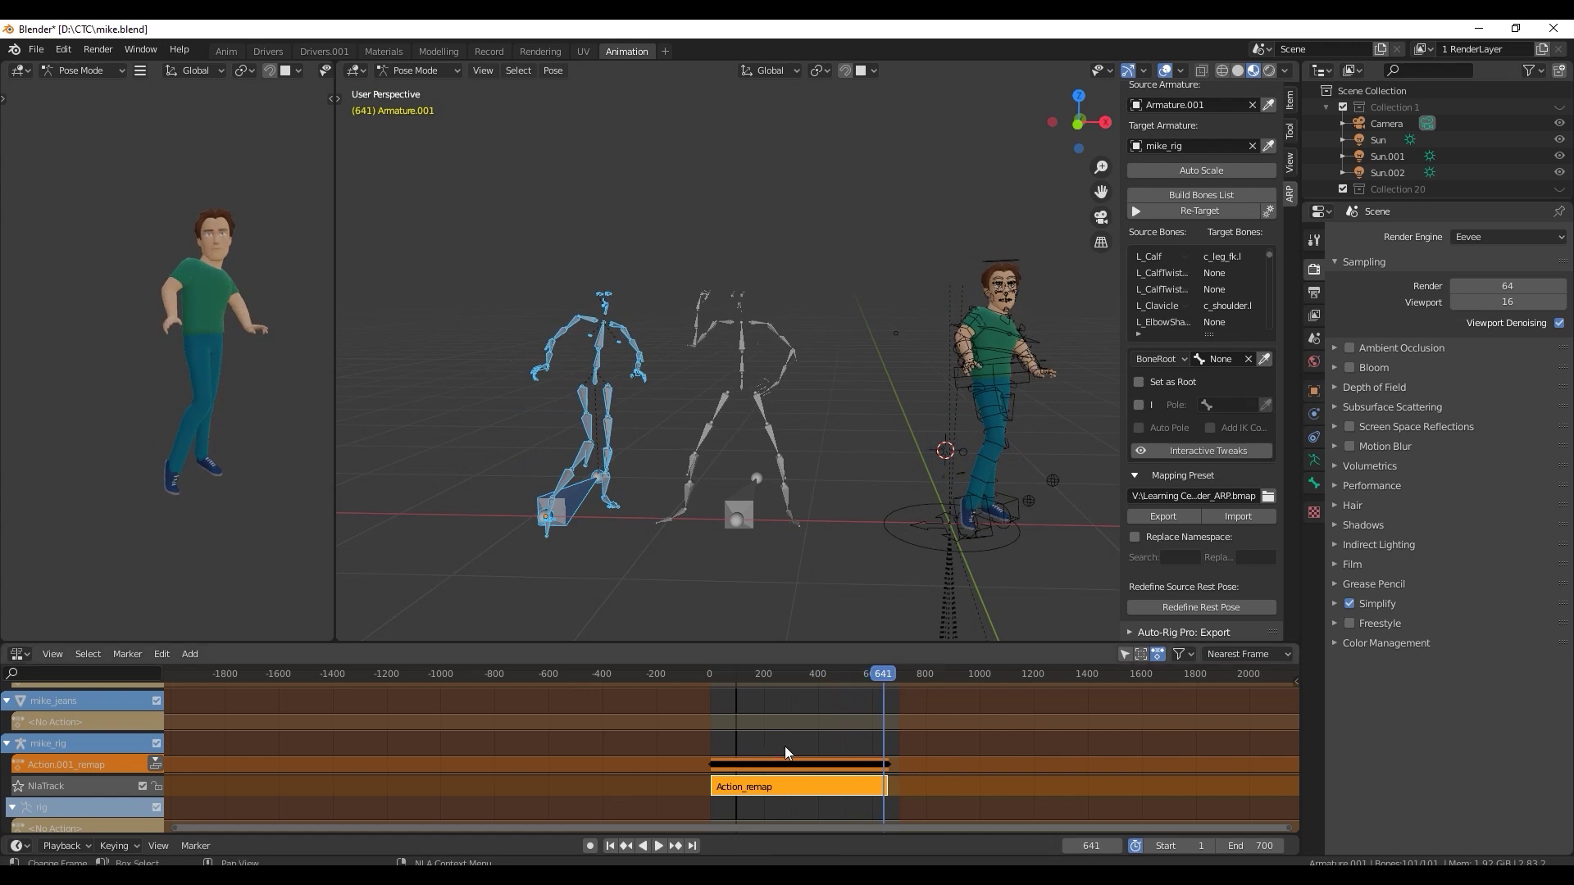
click(157, 772)
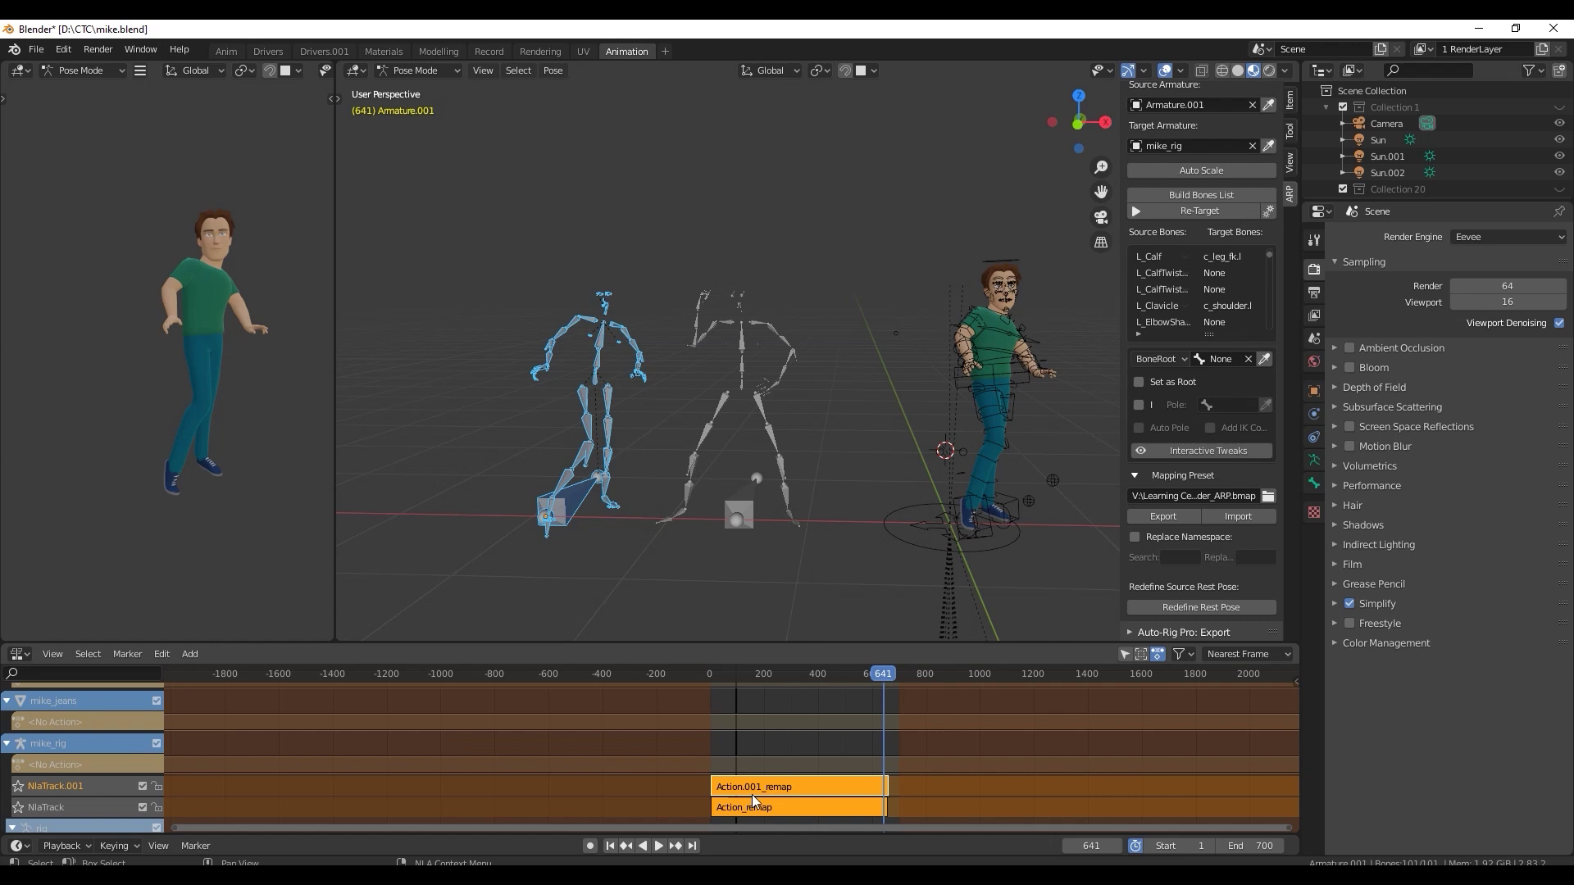
click(817, 790)
key(g)
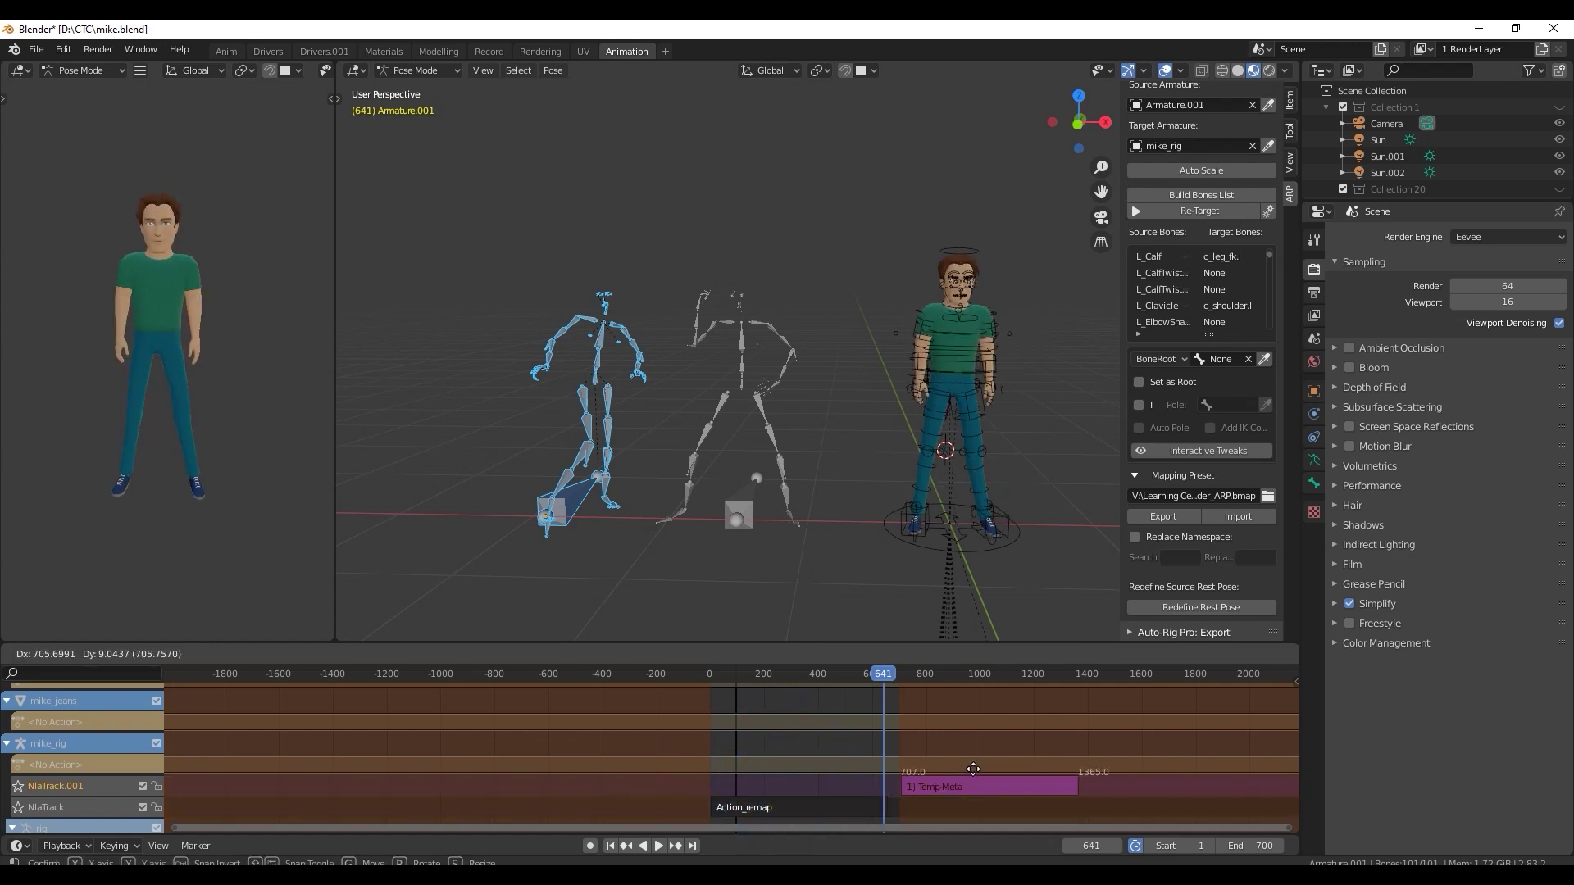
click(975, 769)
drag(832, 815, 857, 718)
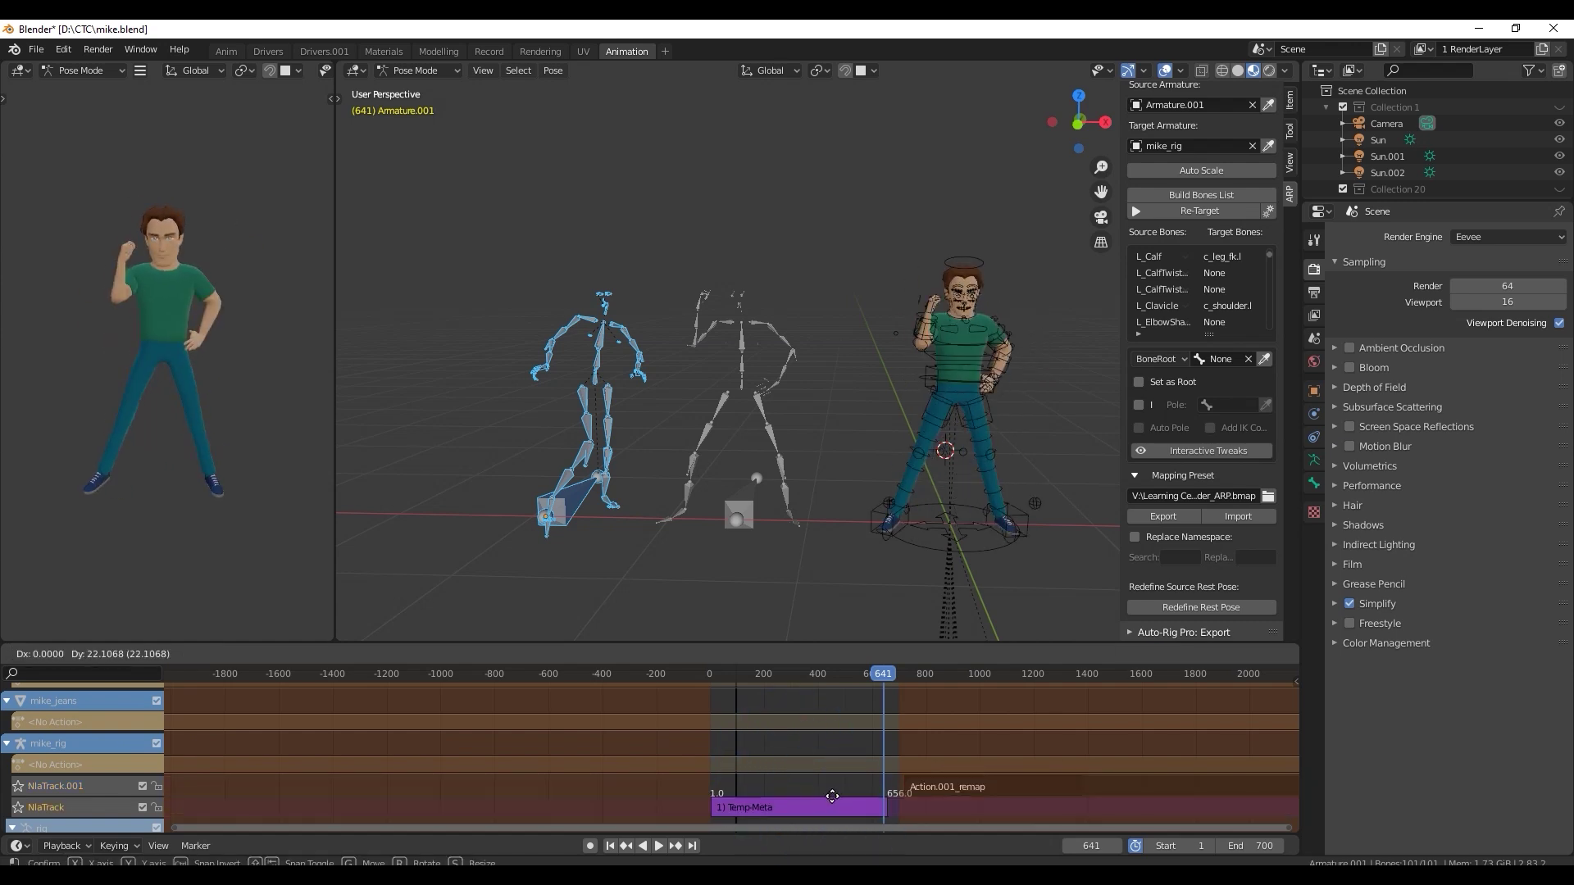
click(950, 785)
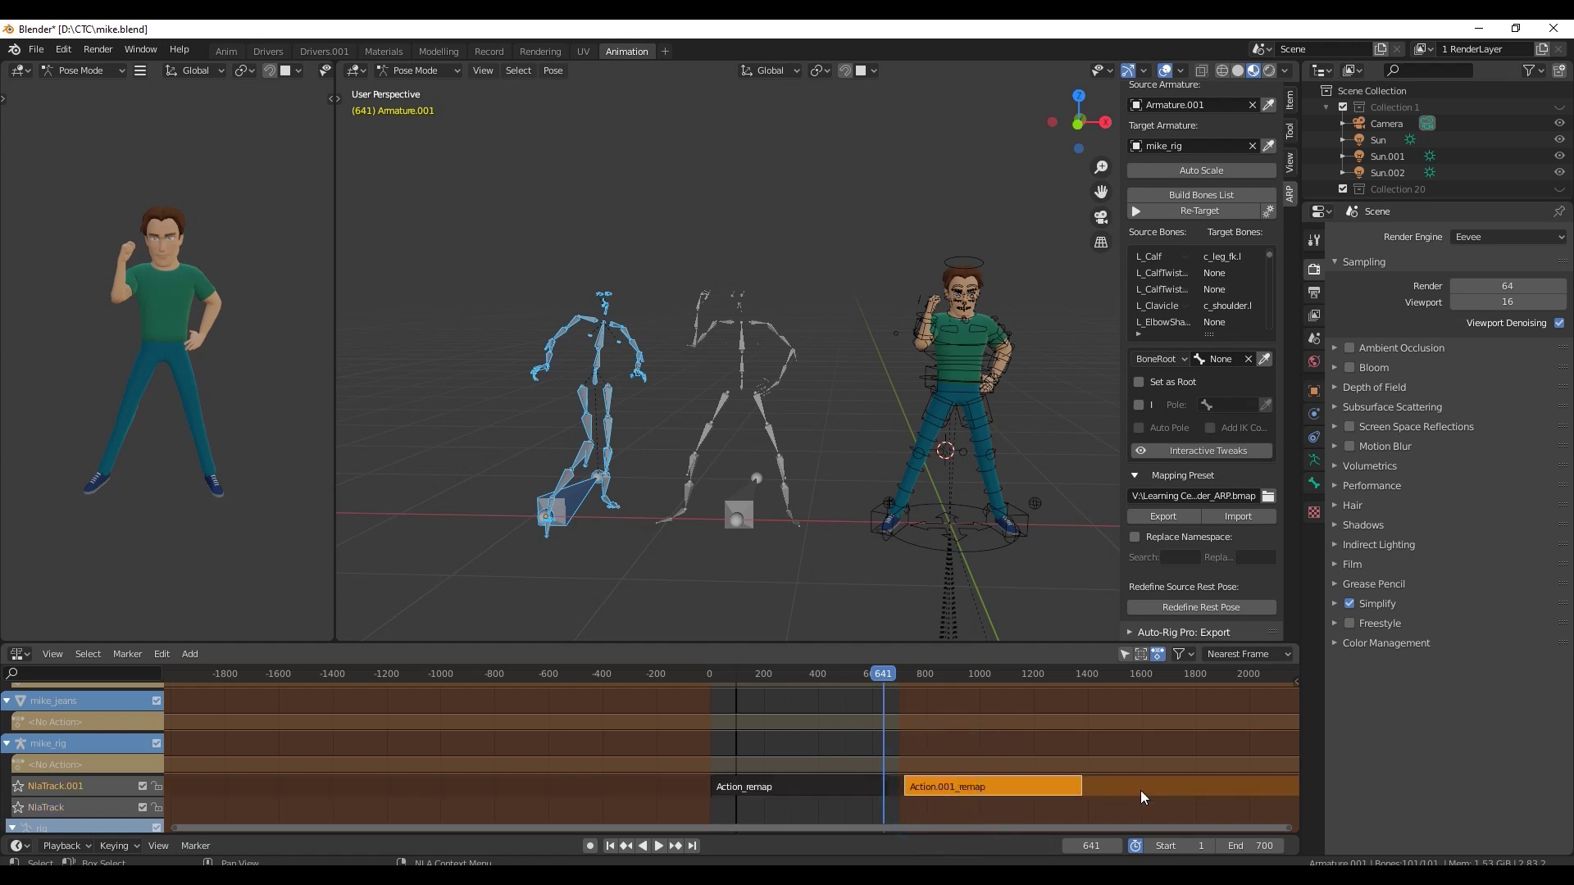
click(1084, 676)
- Set the scene end frame to 1400, add a transition between the strips, and play from the start
click(1248, 846)
text(1410)
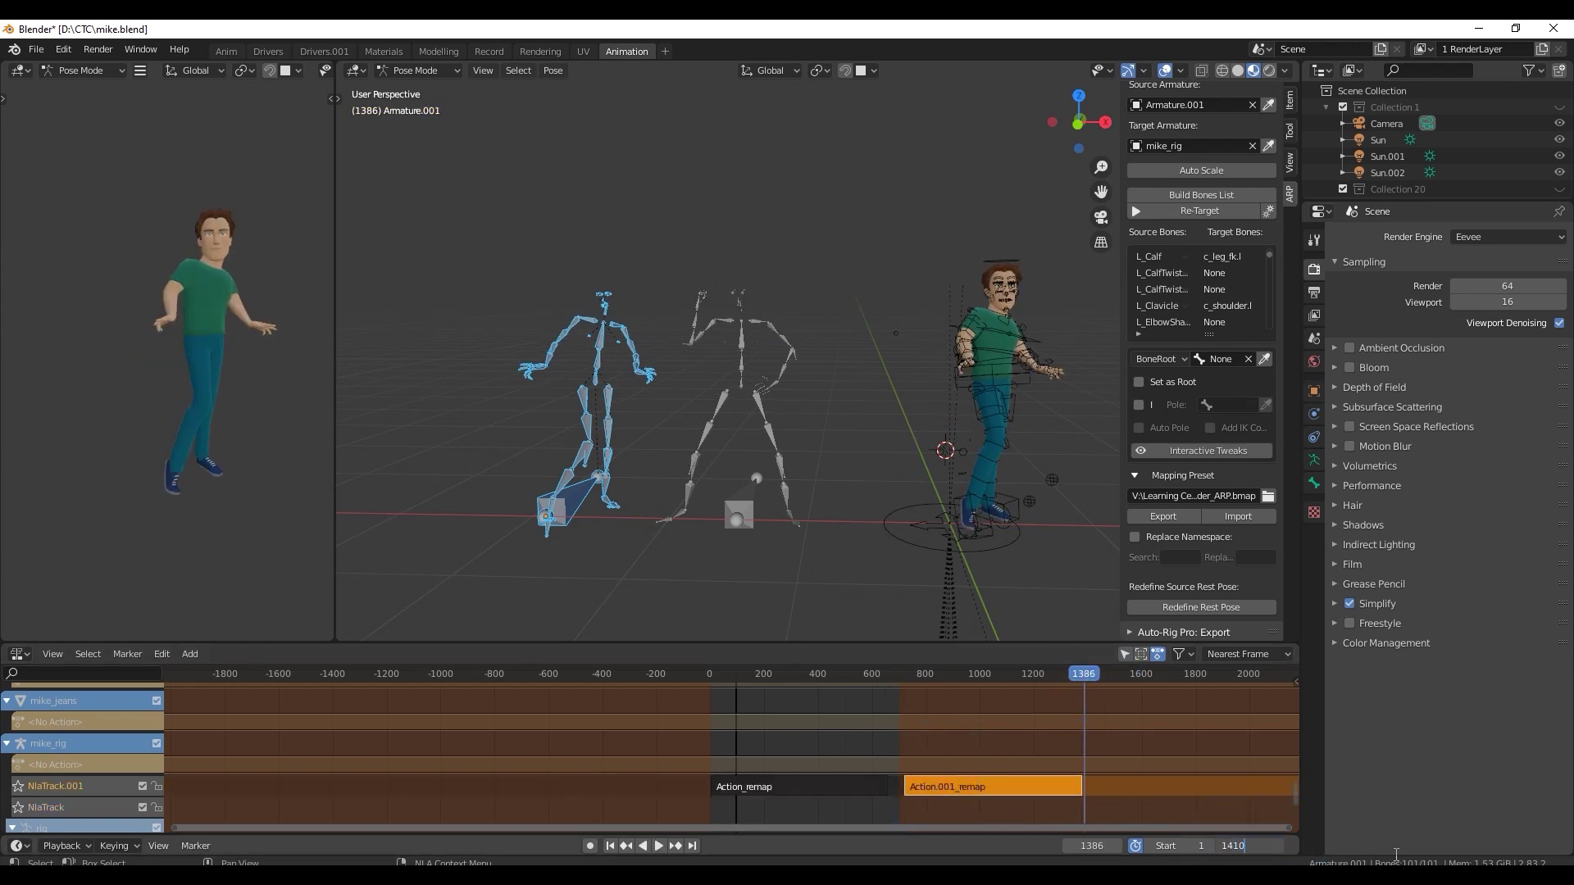
key(BackSpace)
key(BackSpace)
text(00)
key(Return)
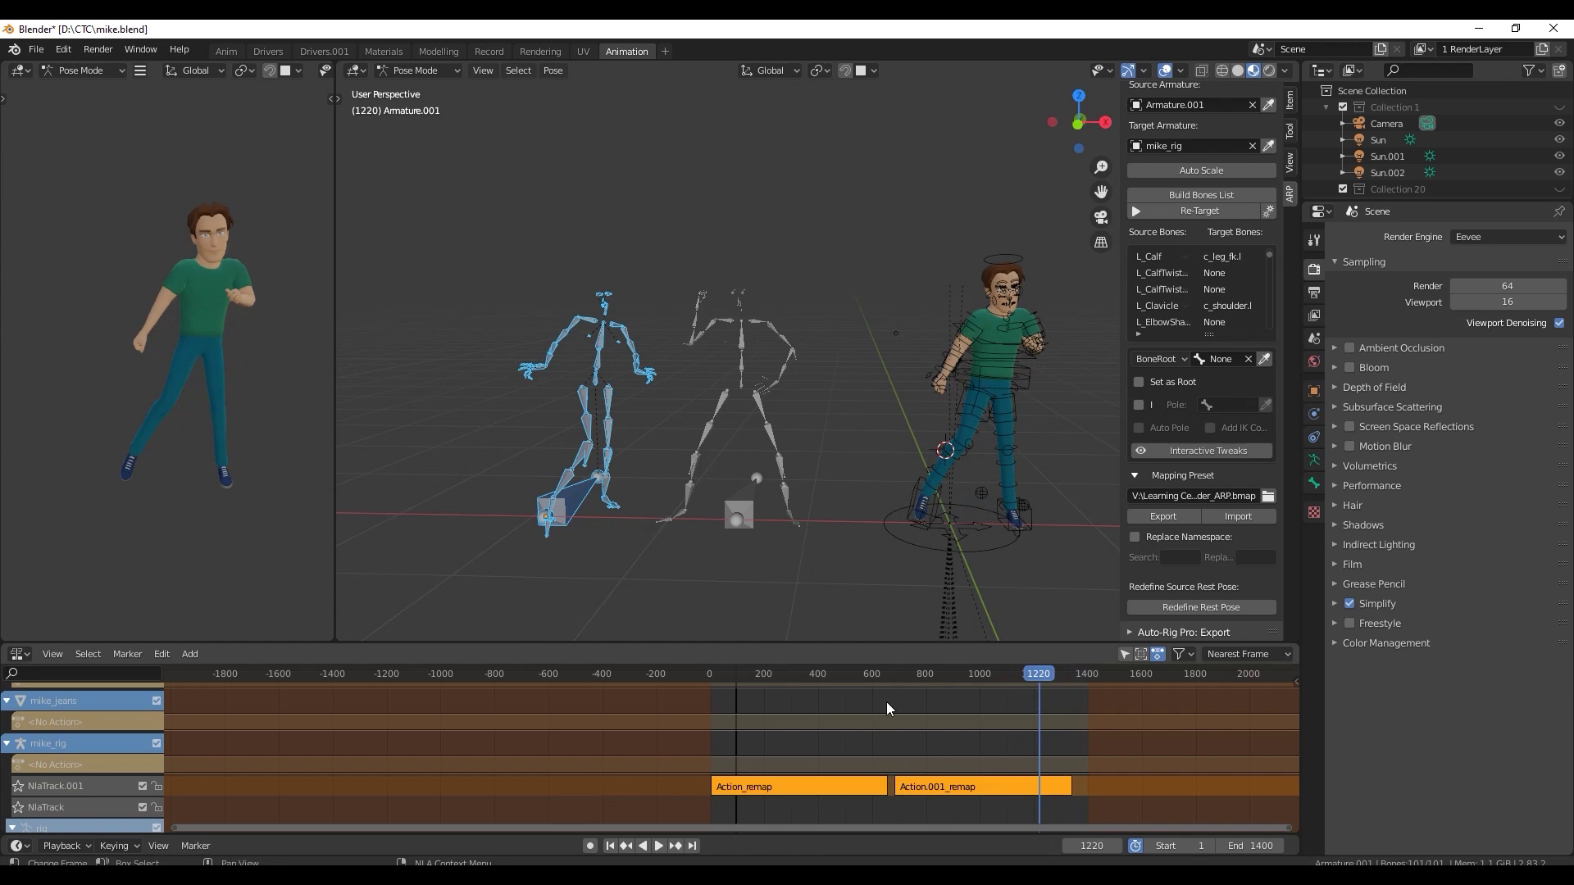
click(187, 653)
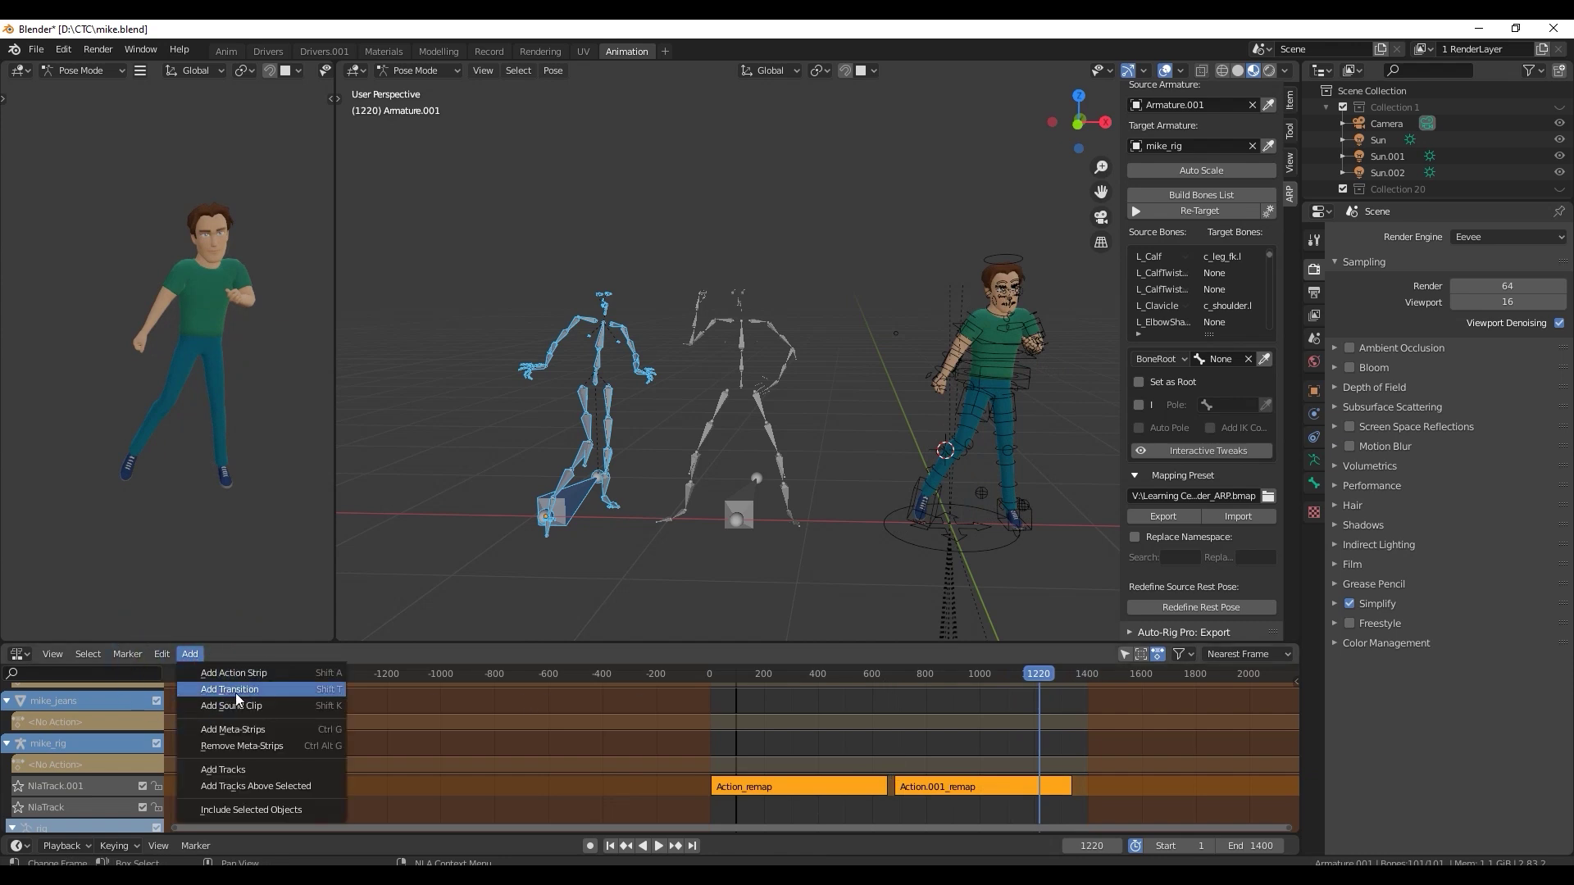
click(269, 698)
key(shift+Left)
key(space)
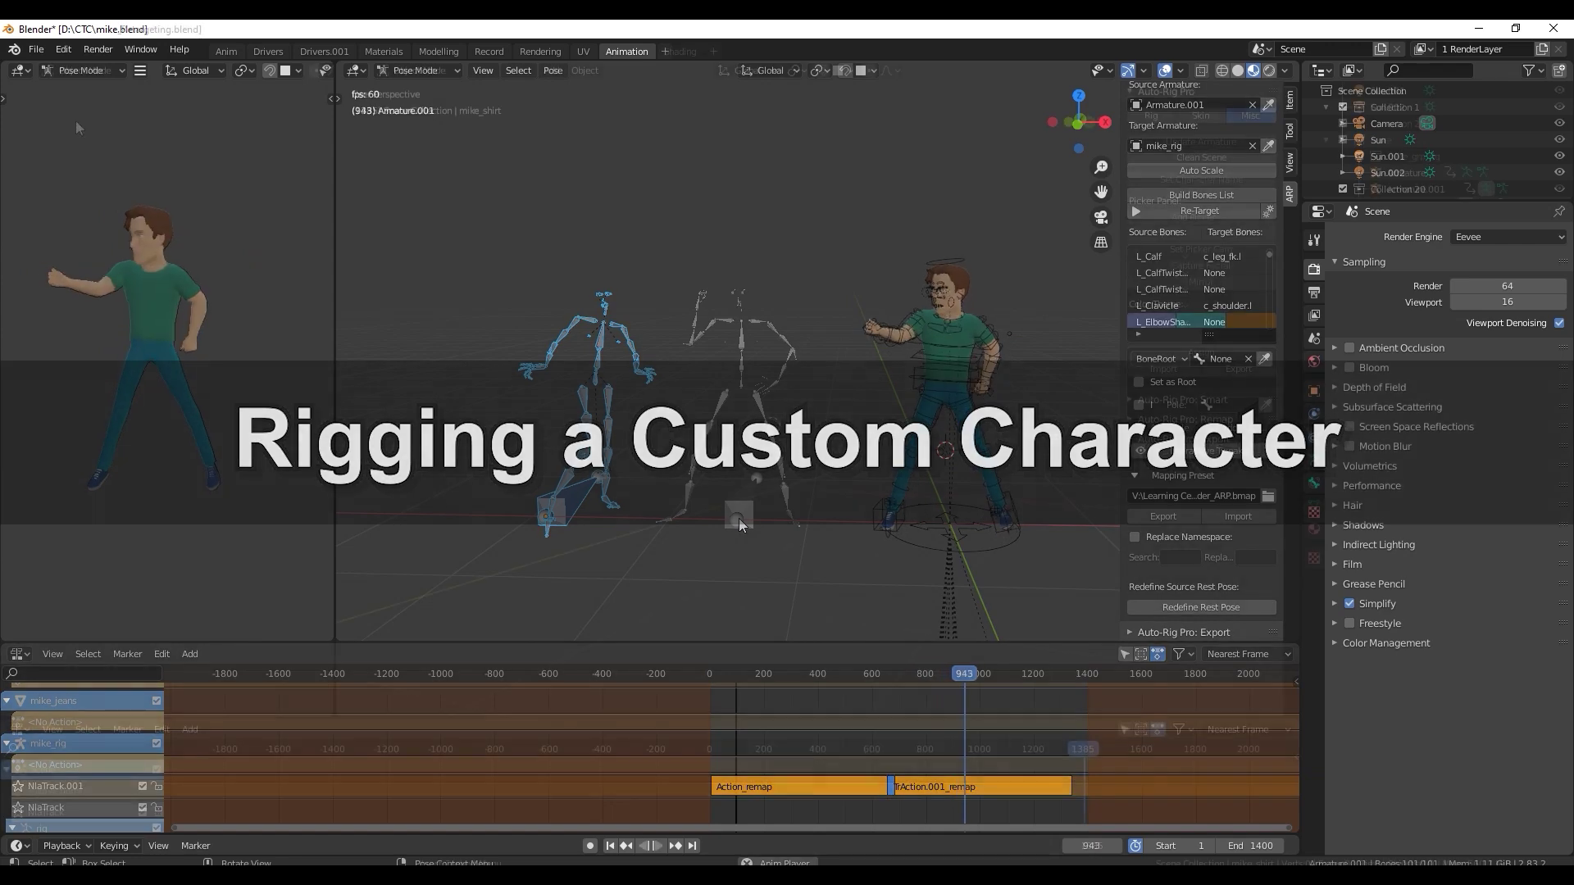
- Import Blue Man.fbx as an FBX, with its Animation import options shown
click(37, 51)
mouse_move(61, 270)
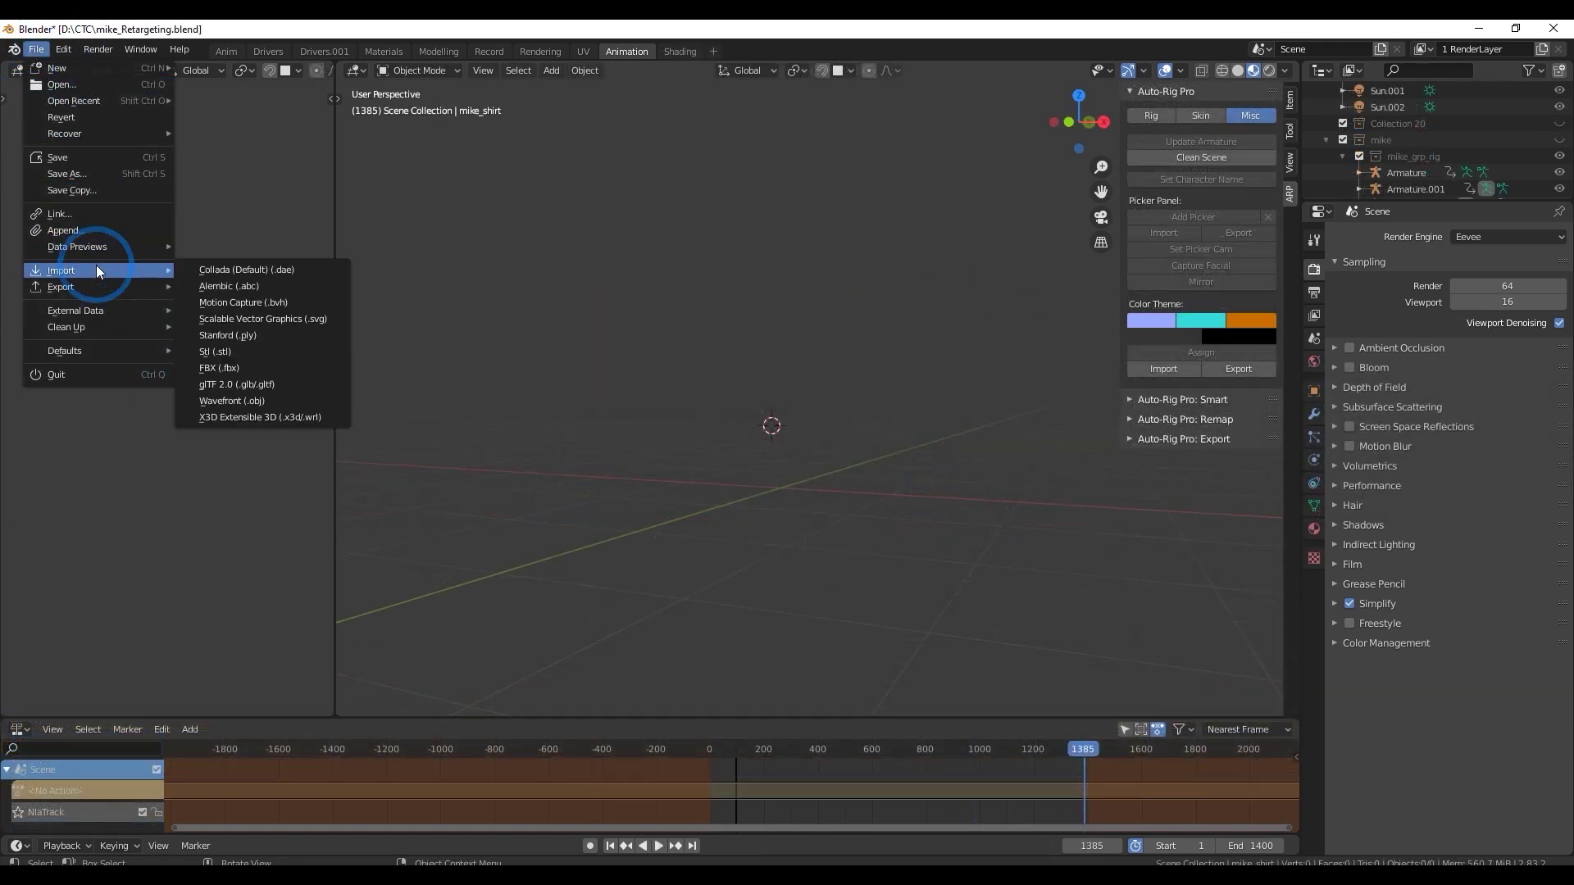
click(280, 372)
click(705, 311)
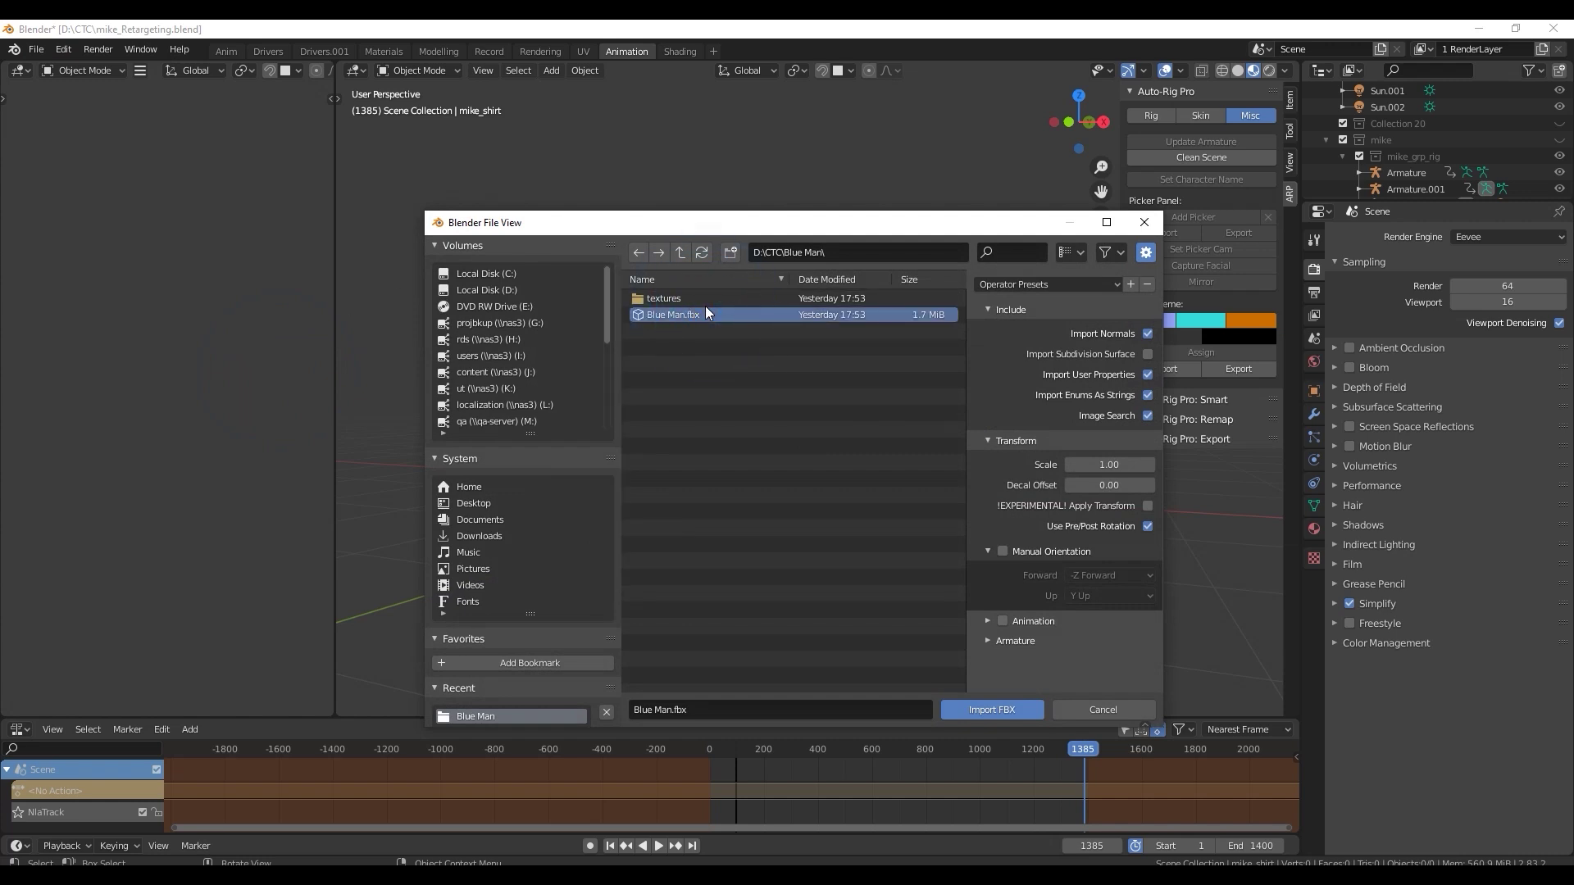
click(1011, 619)
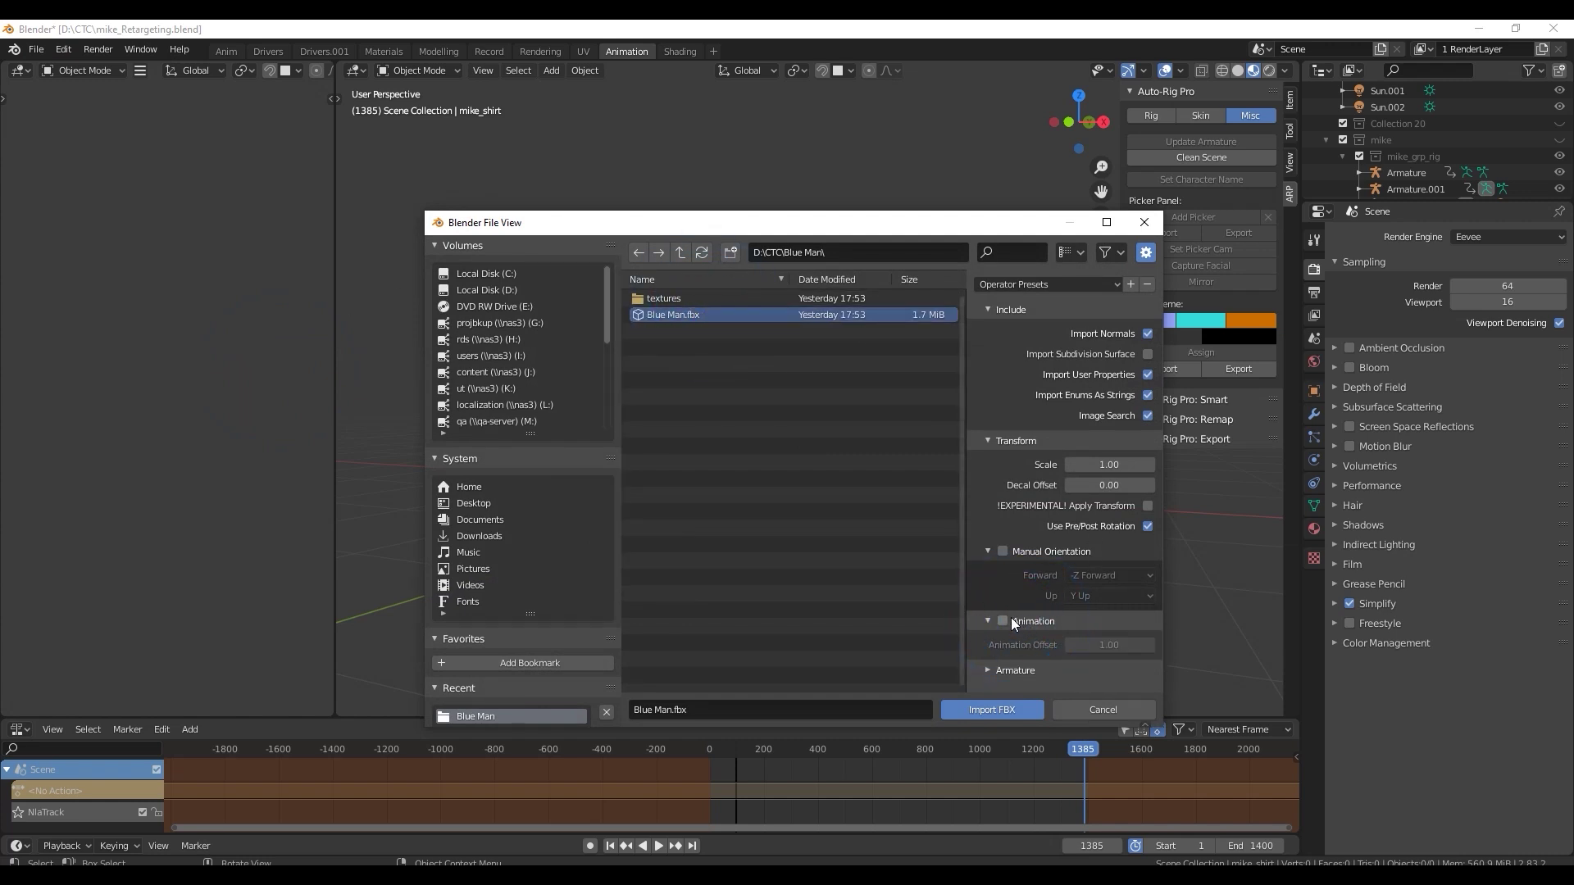
click(1008, 712)
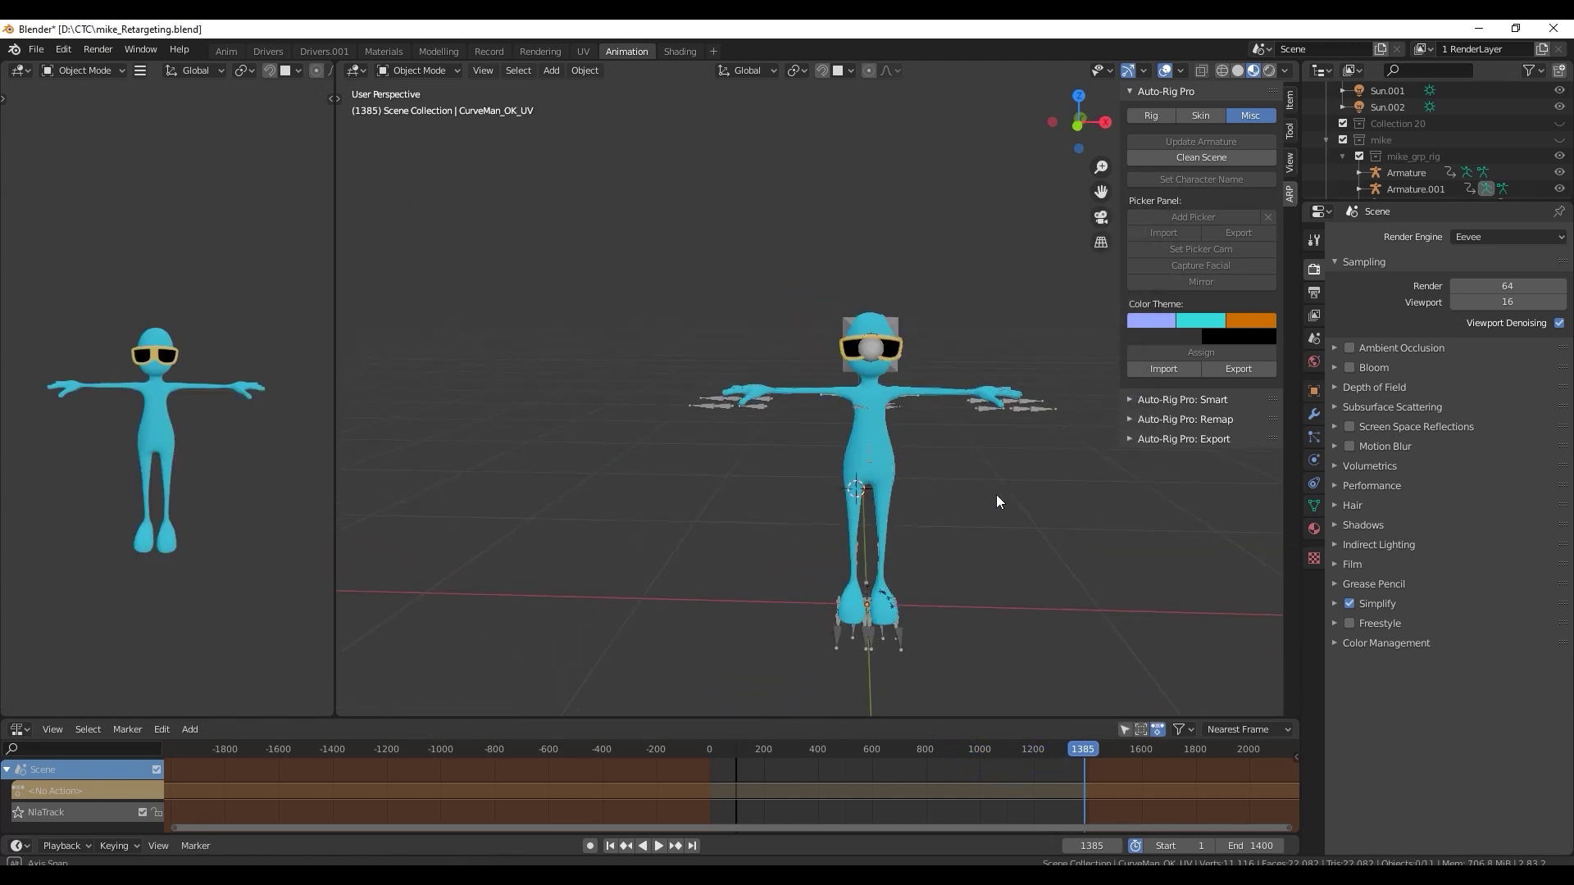
middle_drag(975, 503, 732, 200)
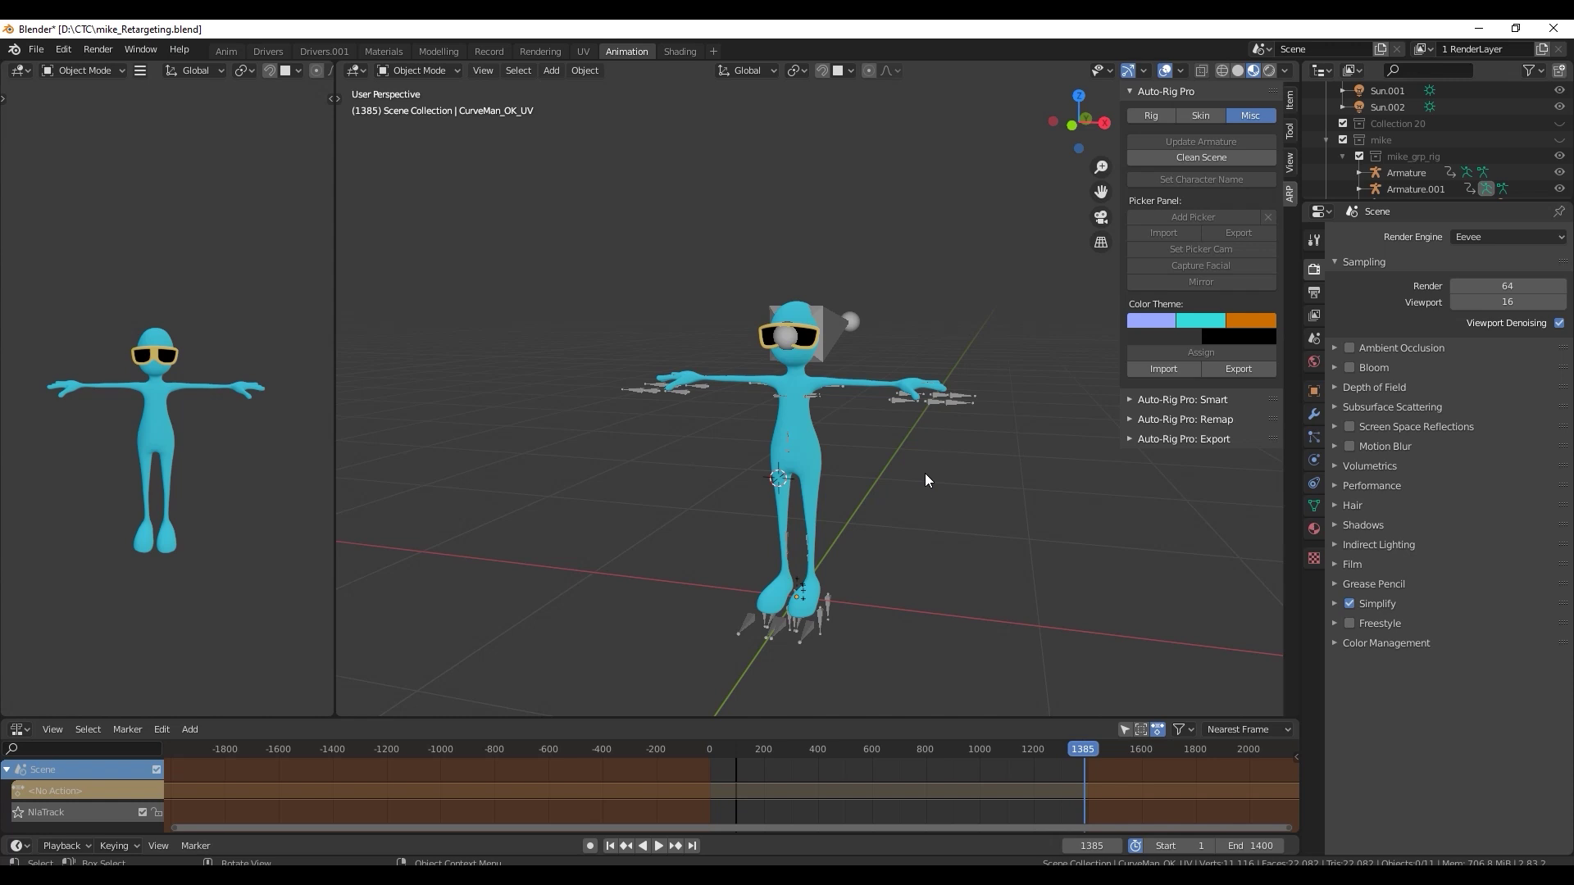
- Open Auto-Rig Pro Smart and expand Armature.002 in the Outliner to find the body meshes
click(1132, 403)
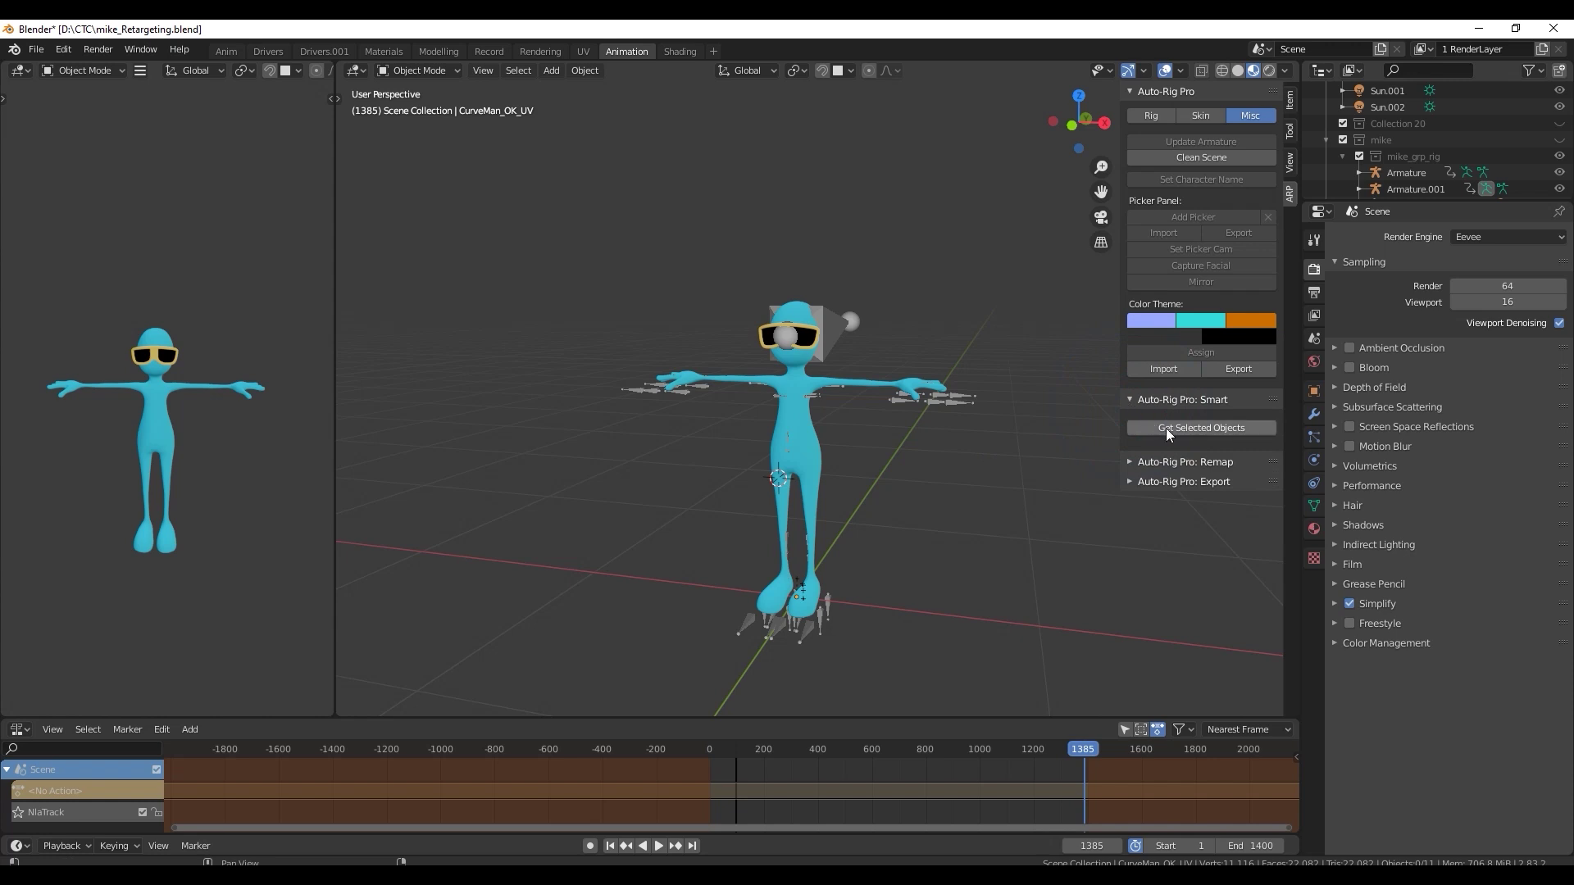
click(814, 454)
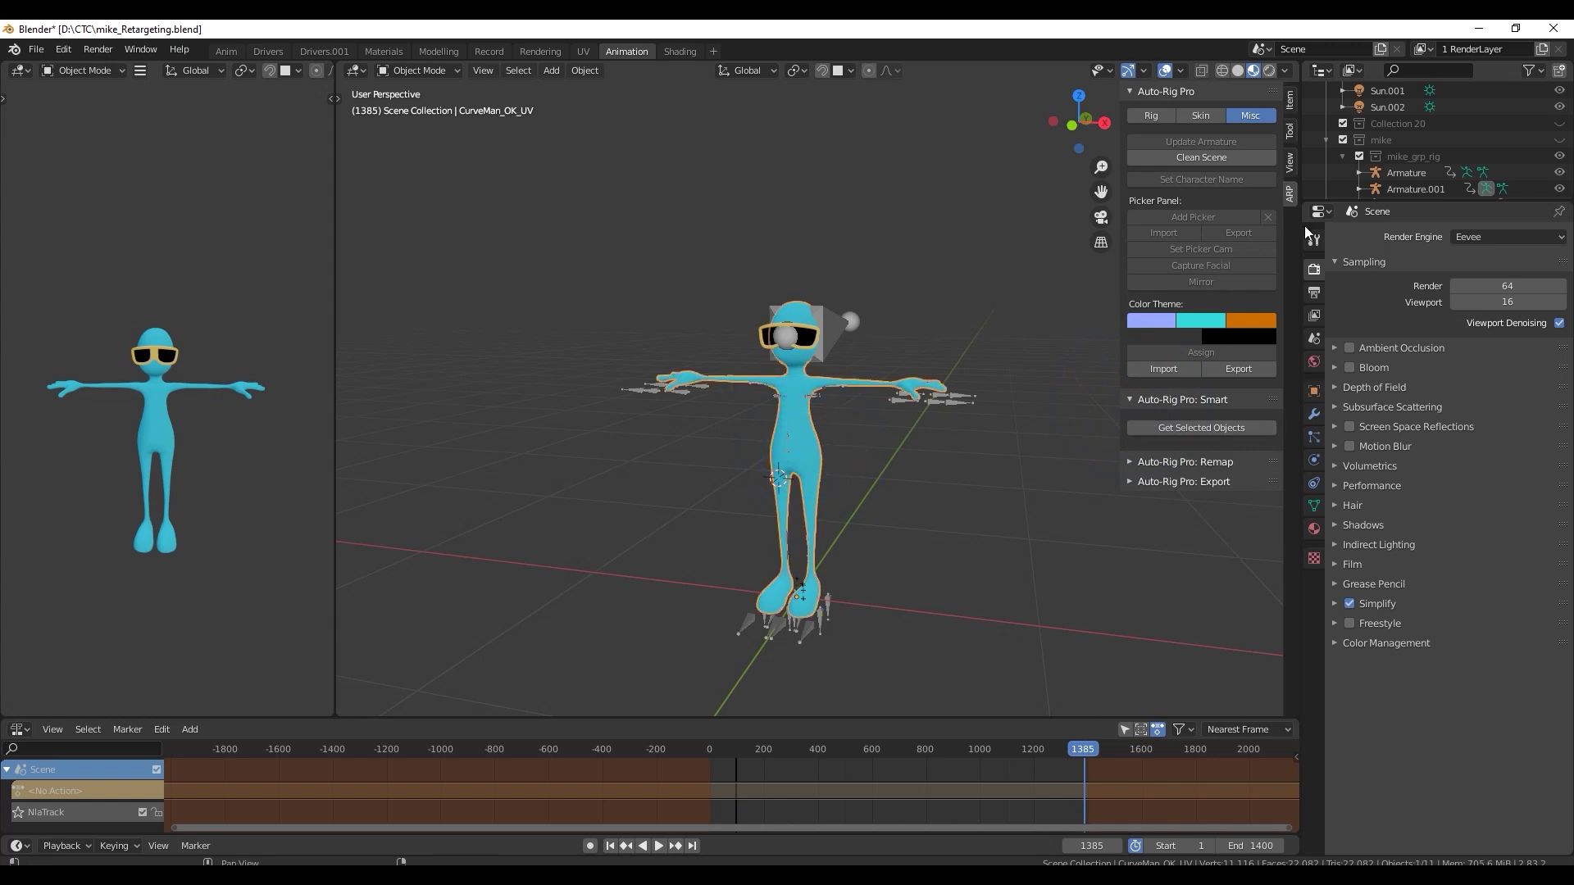
scroll(1410, 164, down, 5)
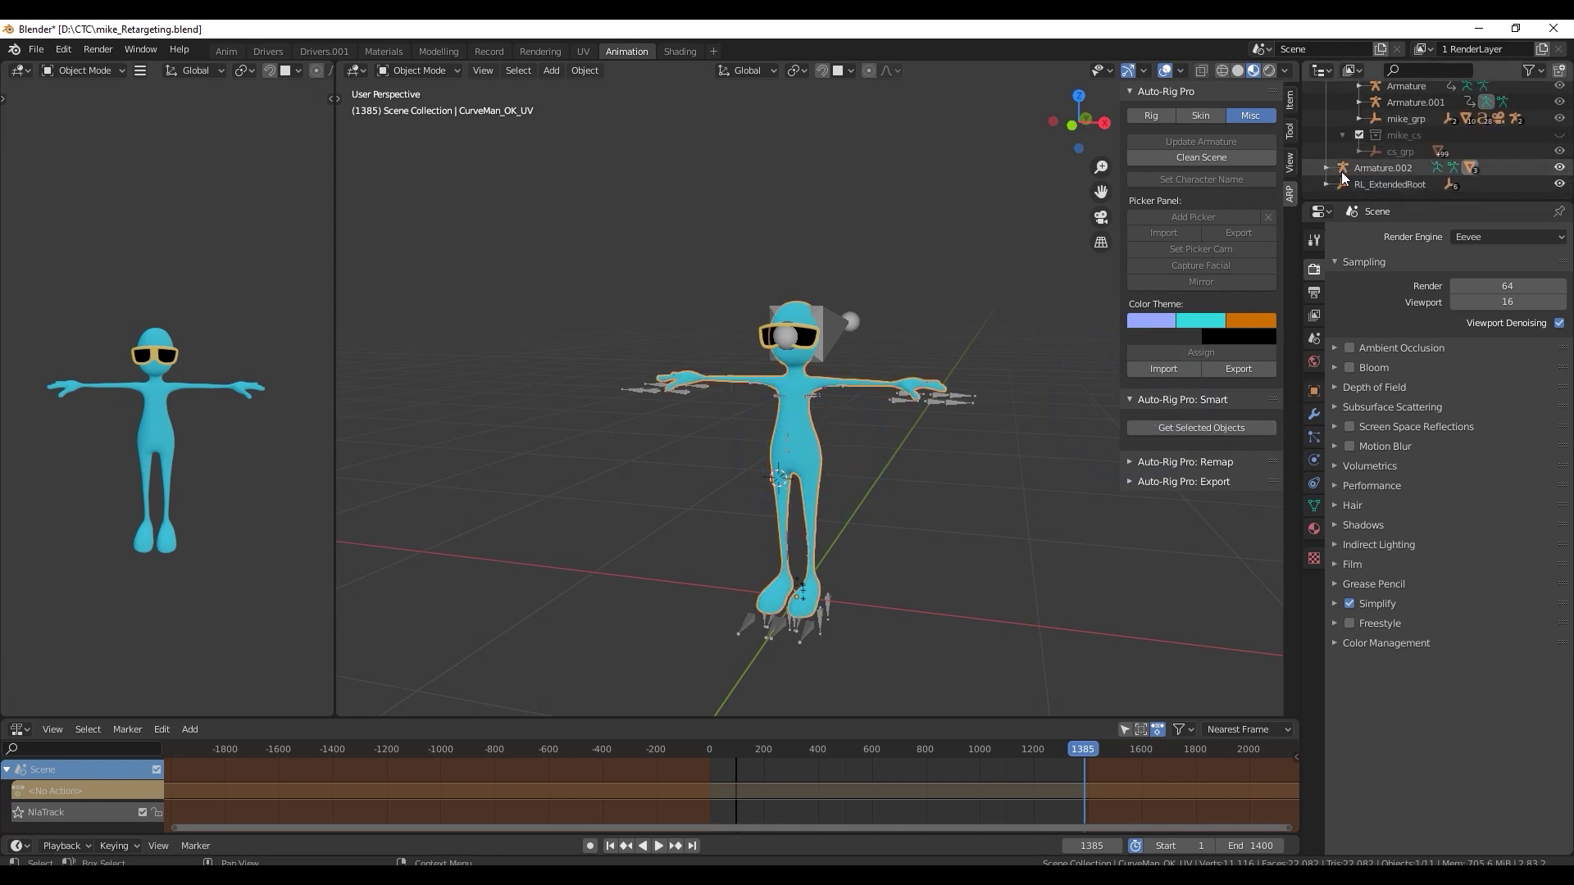
click(1324, 169)
scroll(1353, 167, down, 3)
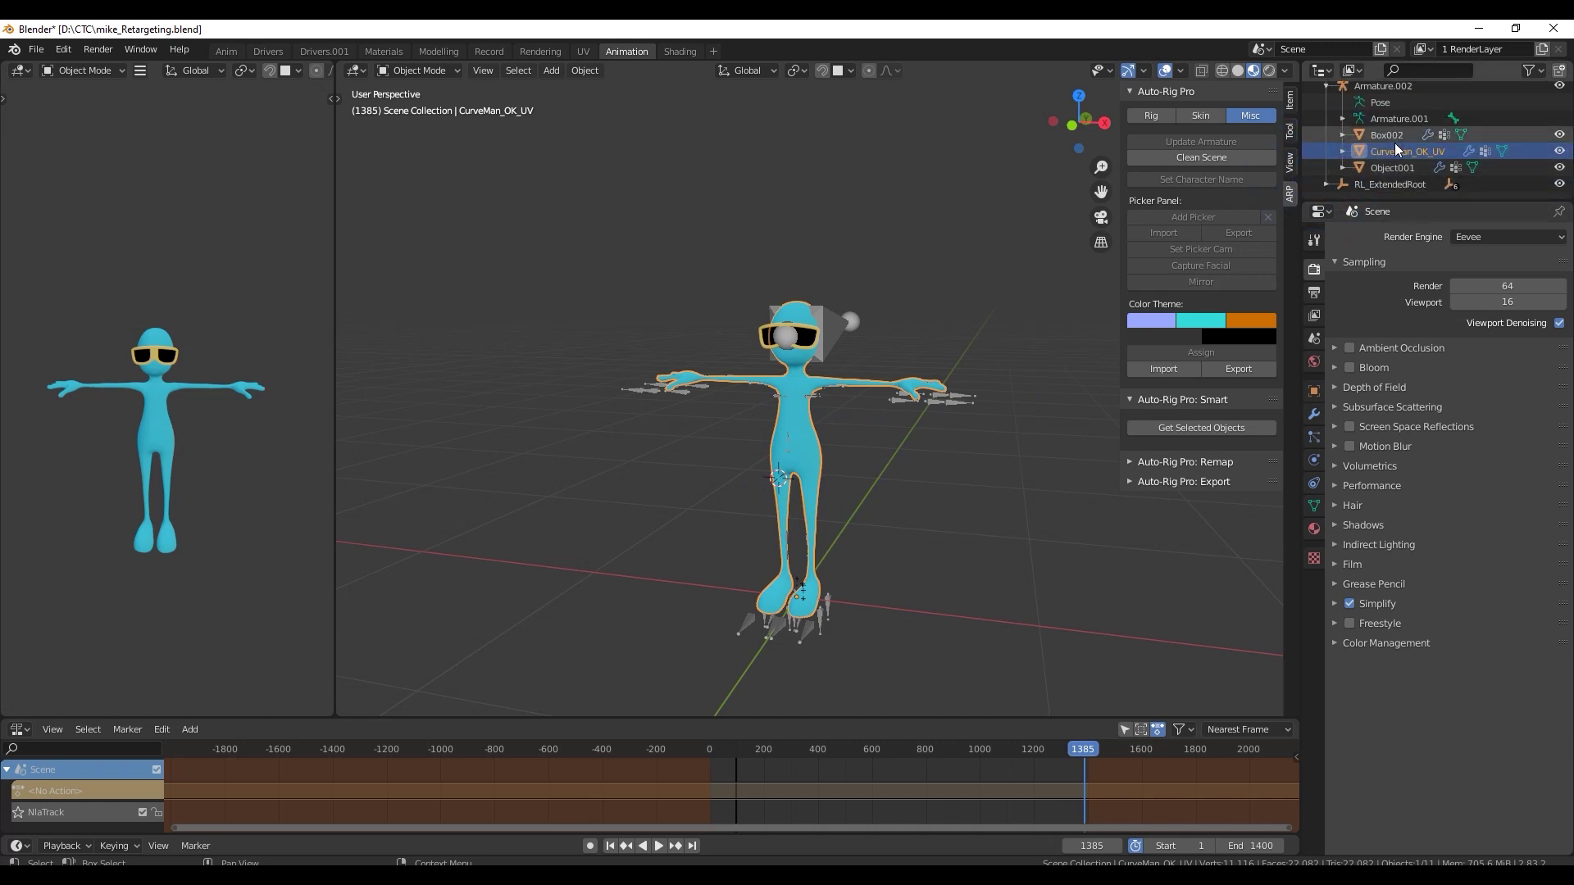
- Select Box002, CurveMan_OK_UV and Object001 and load them with Get Selected Objects
click(1559, 151)
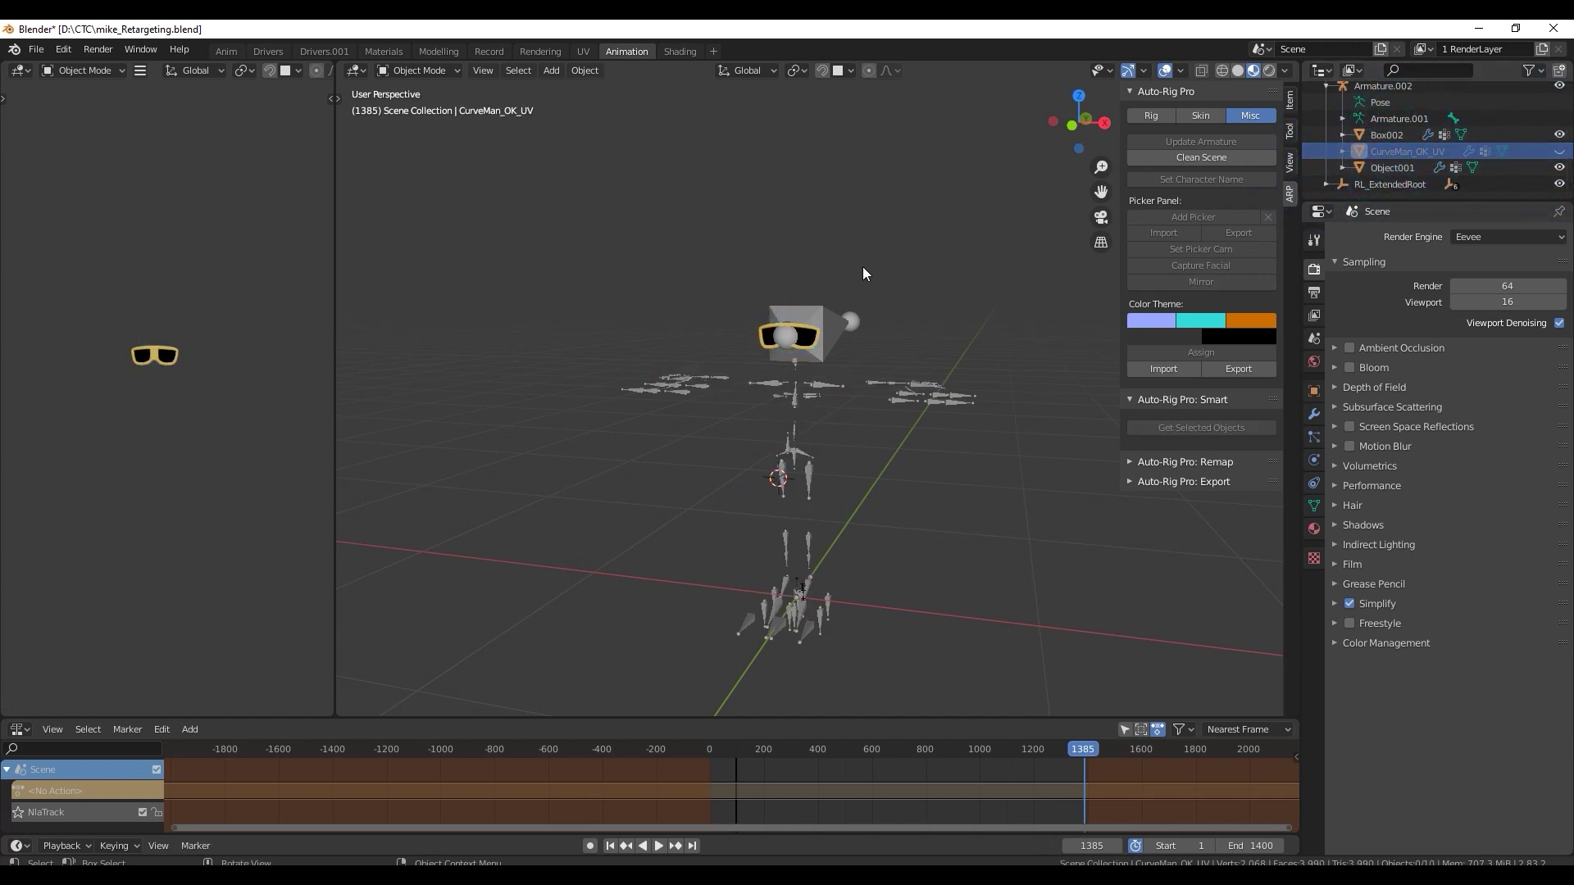
click(1560, 150)
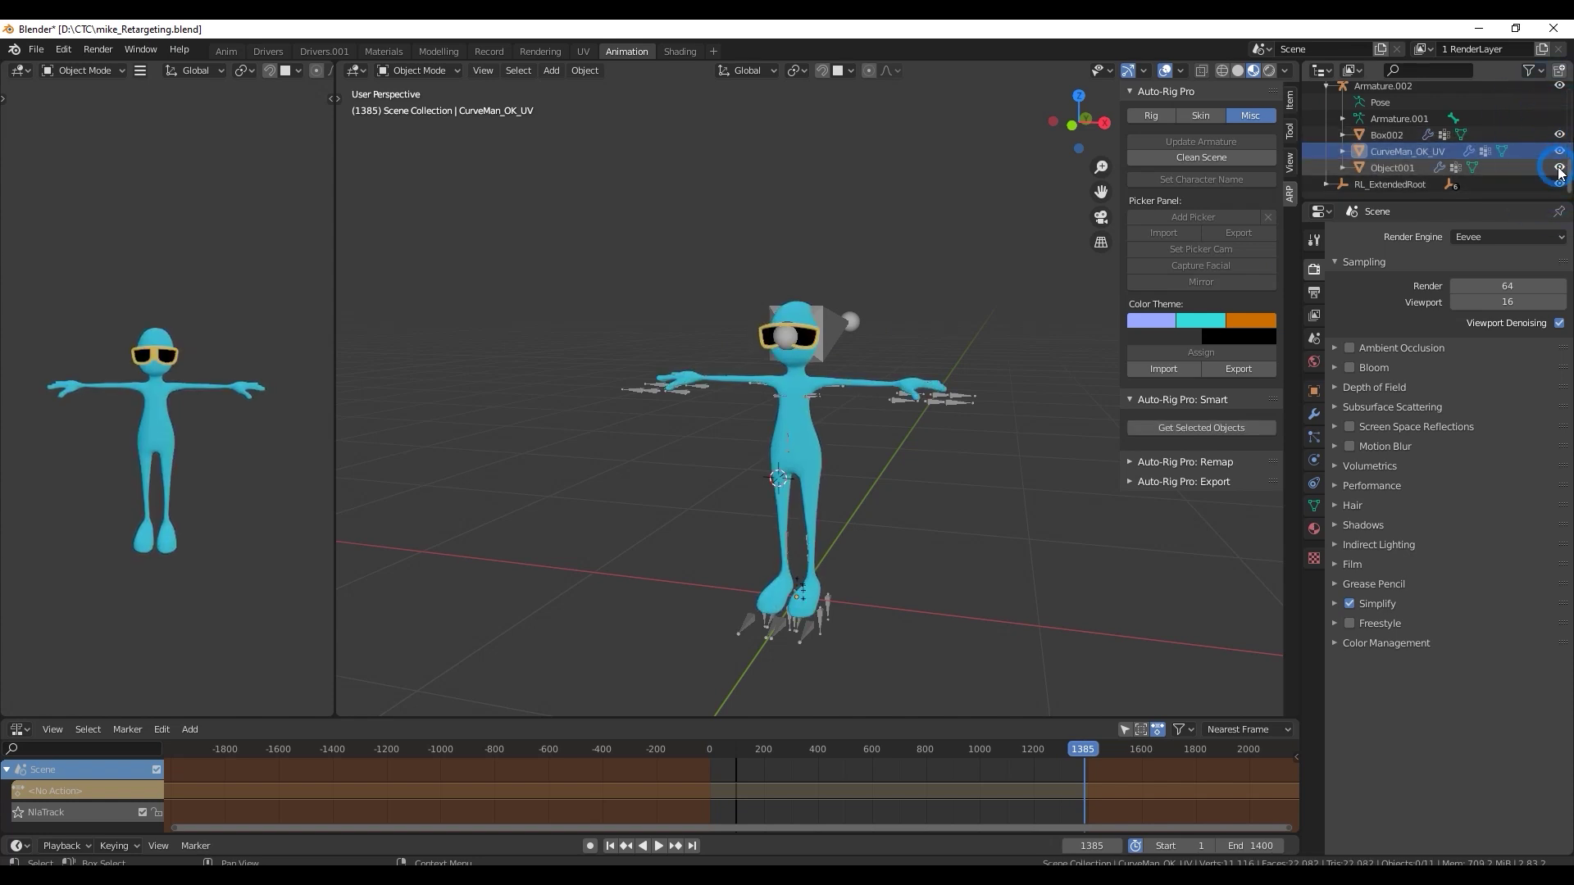
click(1400, 135)
shift+click(1390, 162)
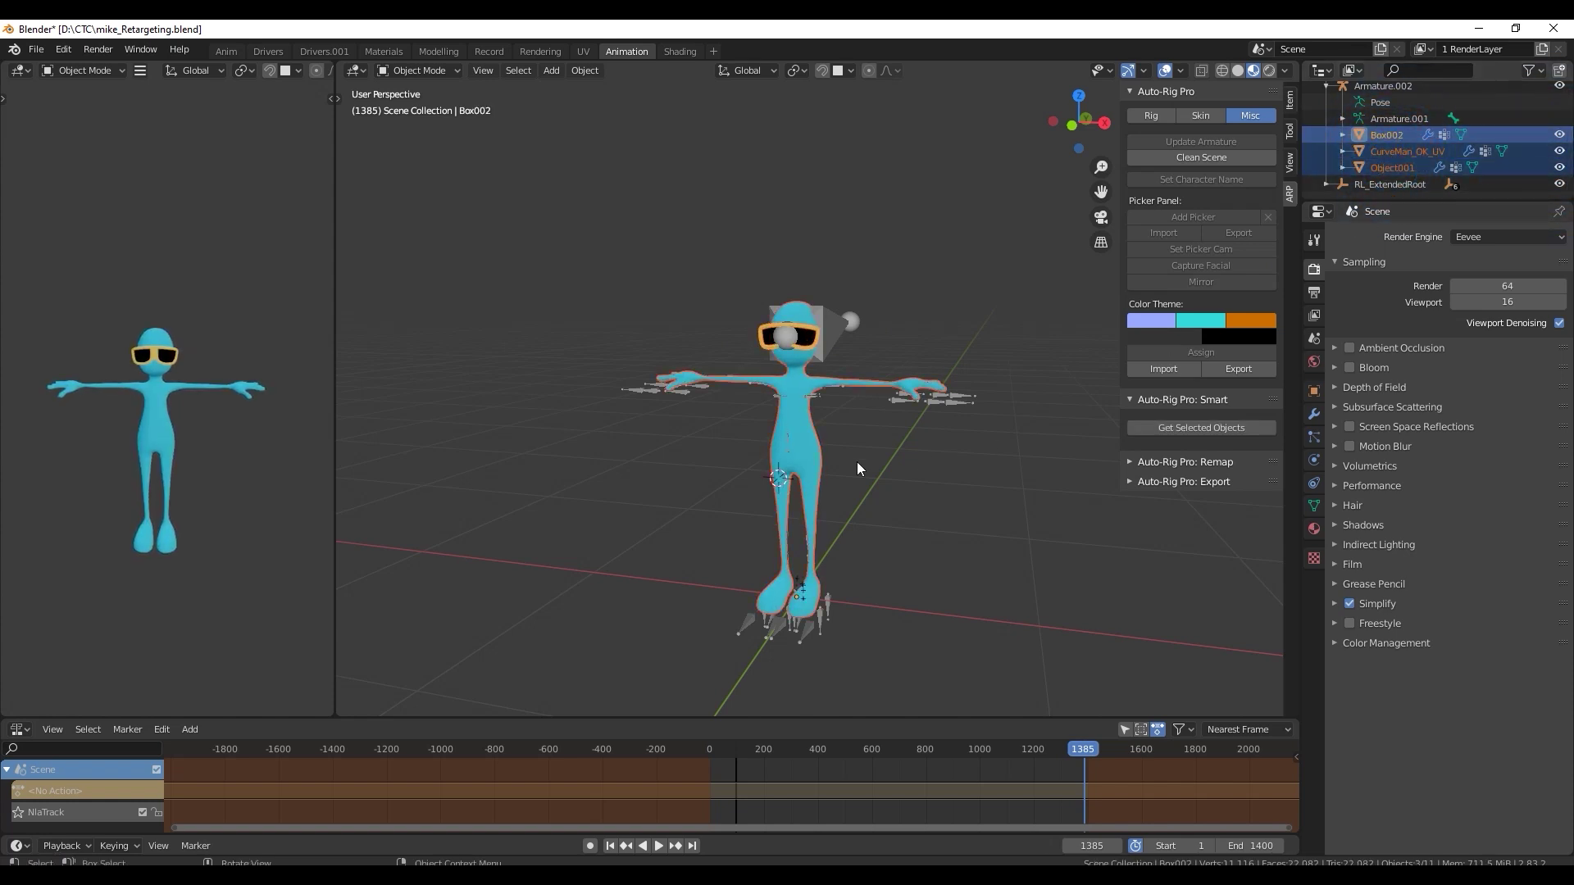
click(1253, 427)
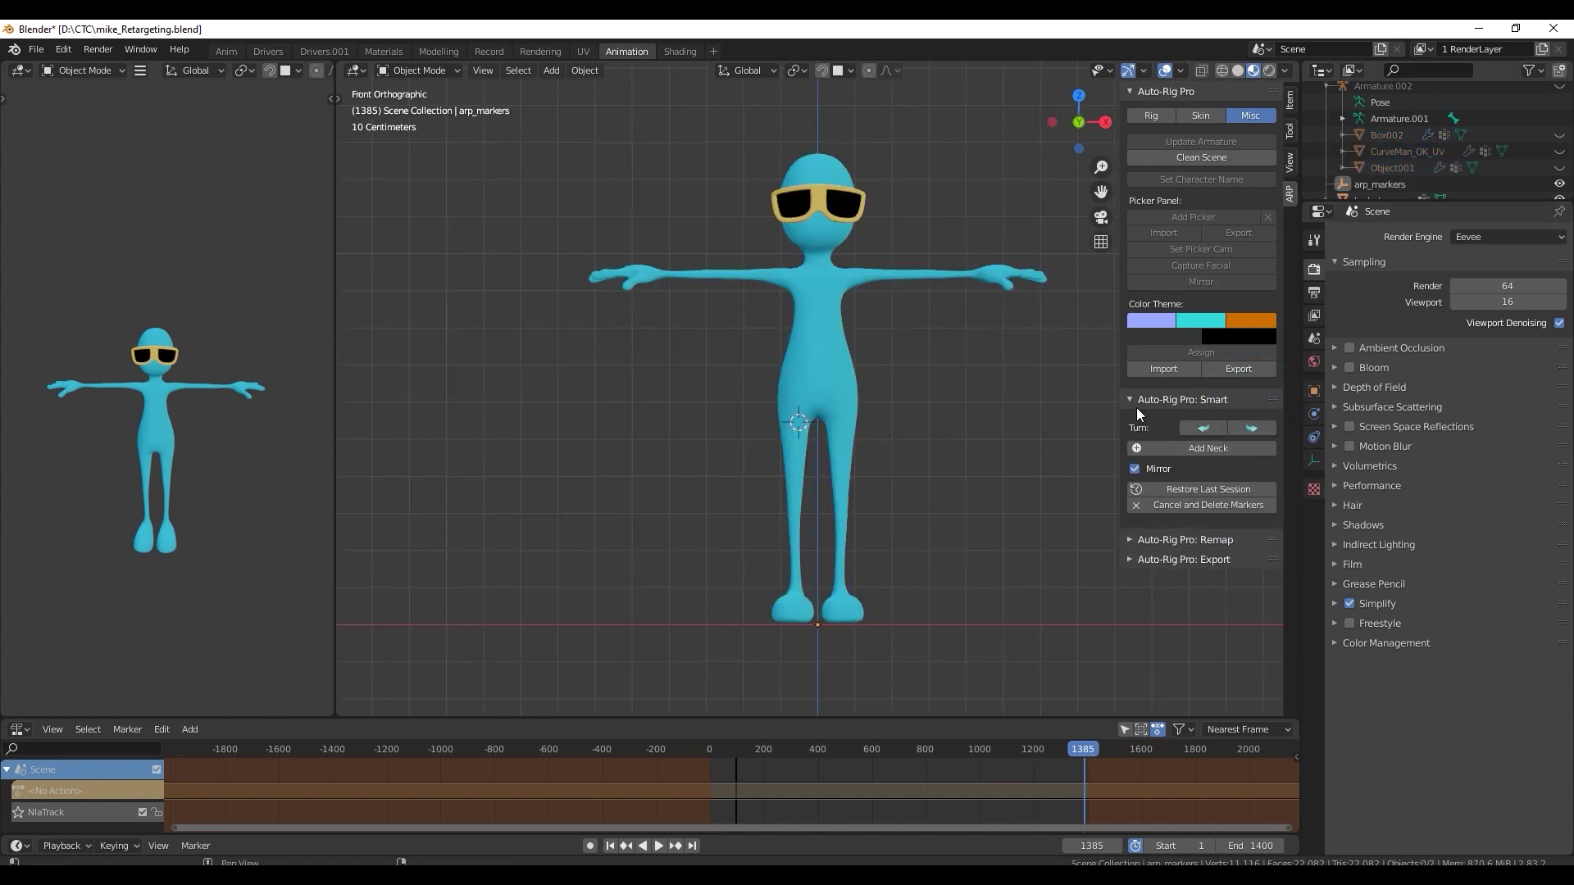
- Place the neck marker and the shoulder markers on the Blue Man
click(1239, 447)
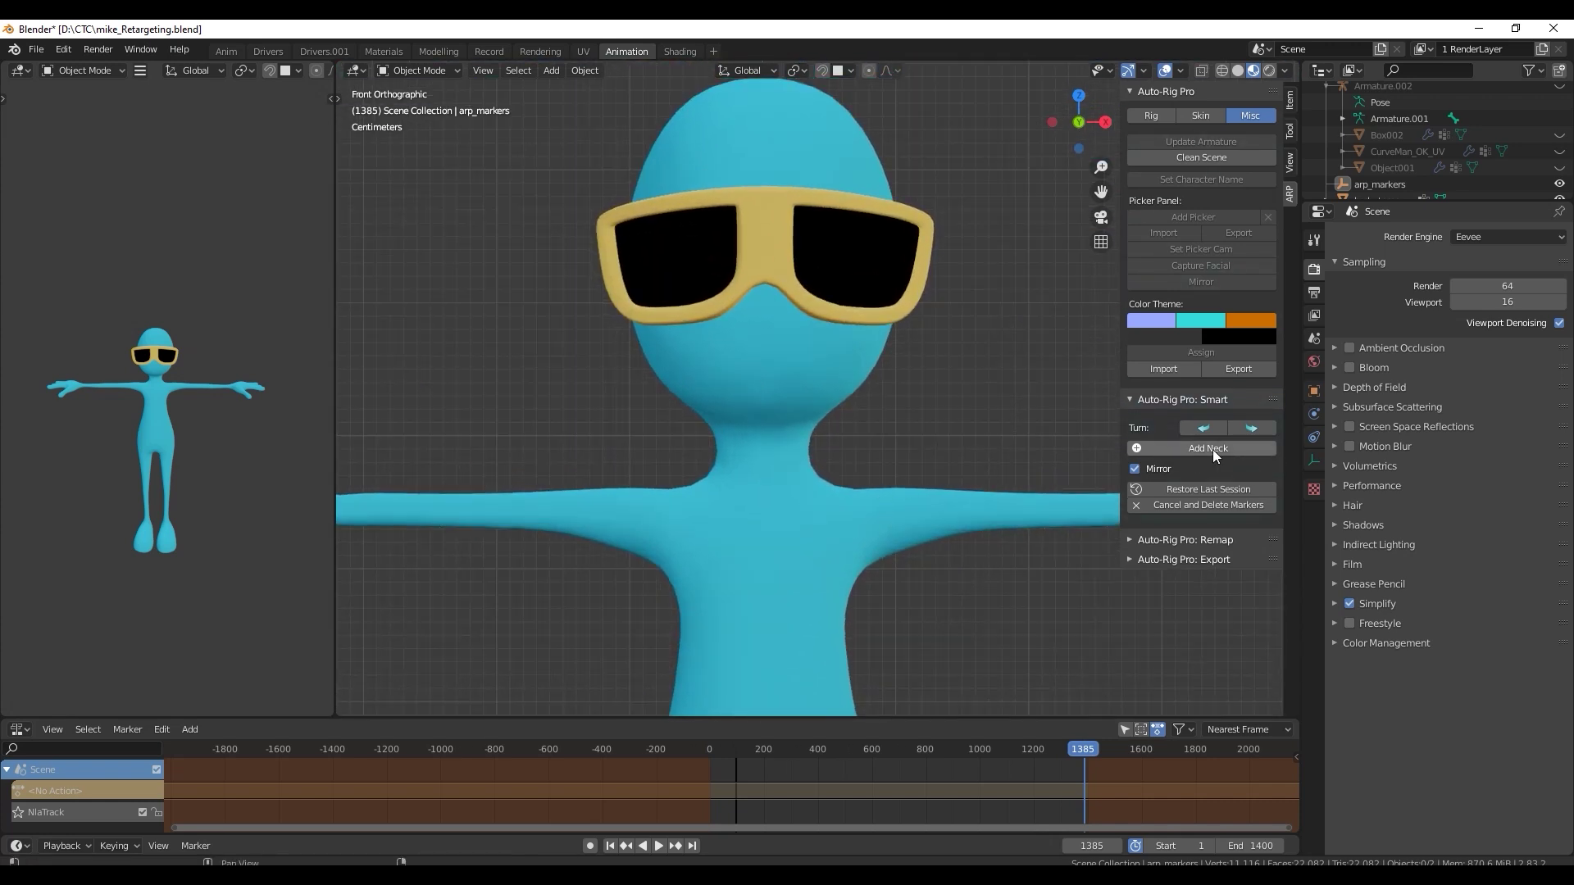
click(1214, 448)
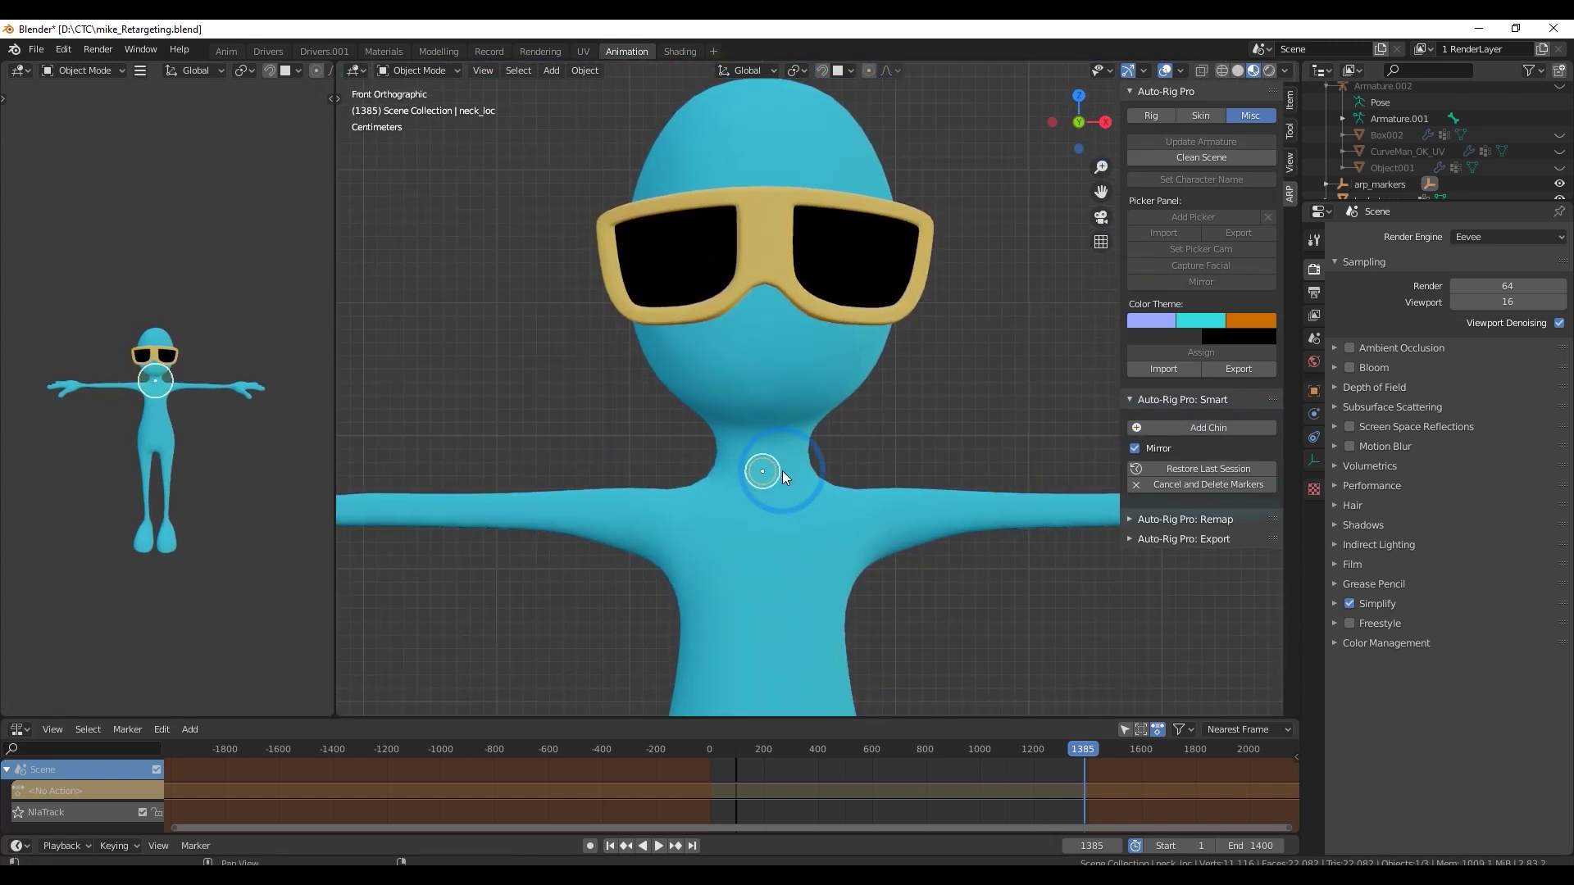
click(1258, 437)
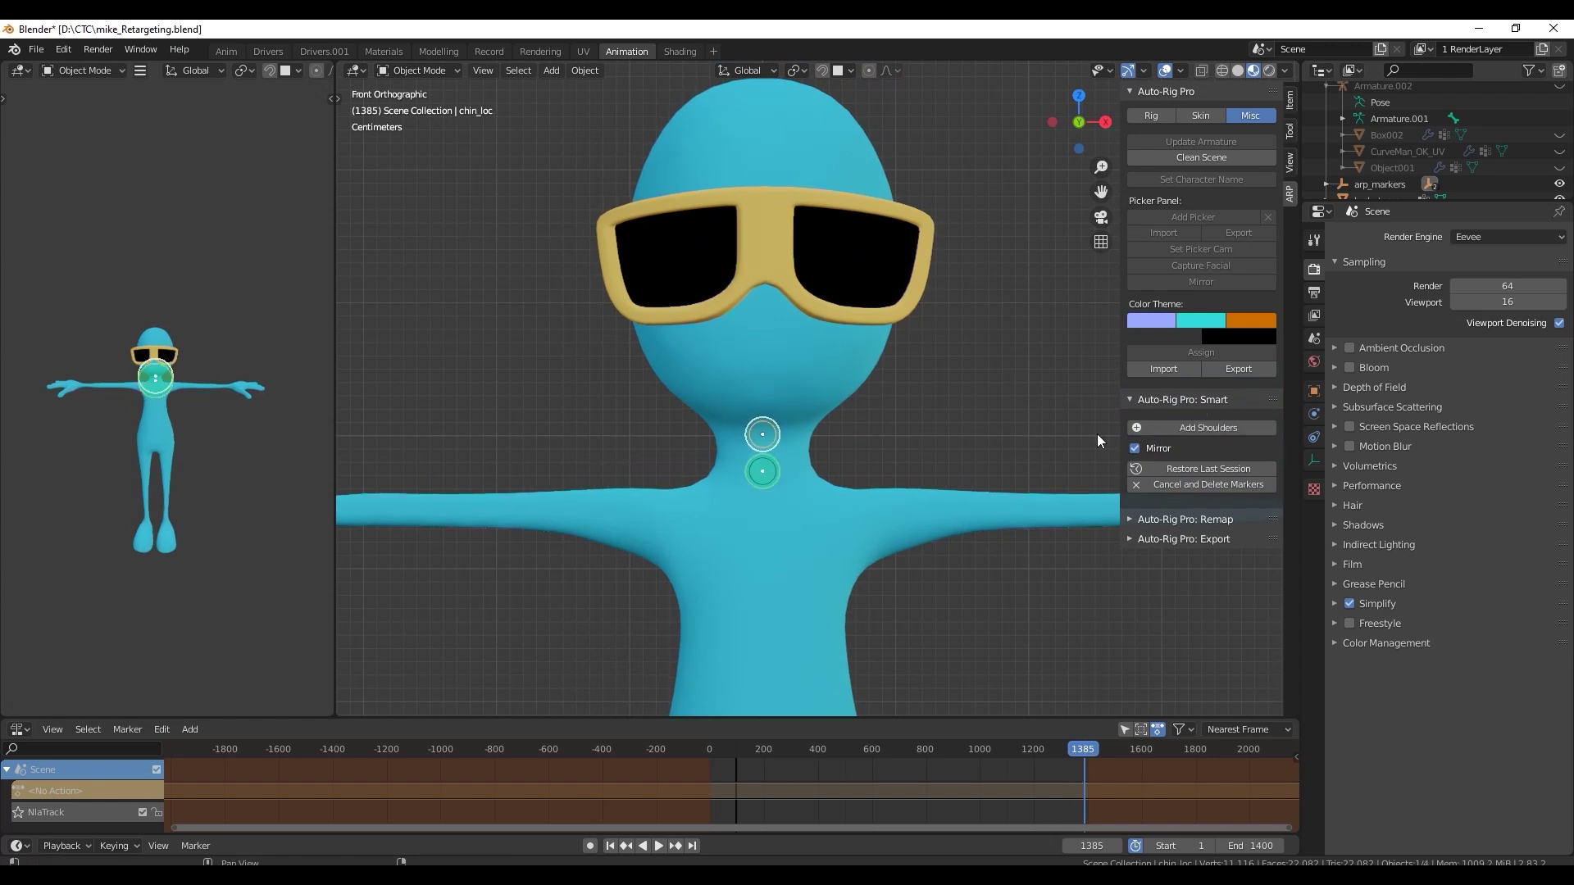
click(1162, 427)
click(877, 431)
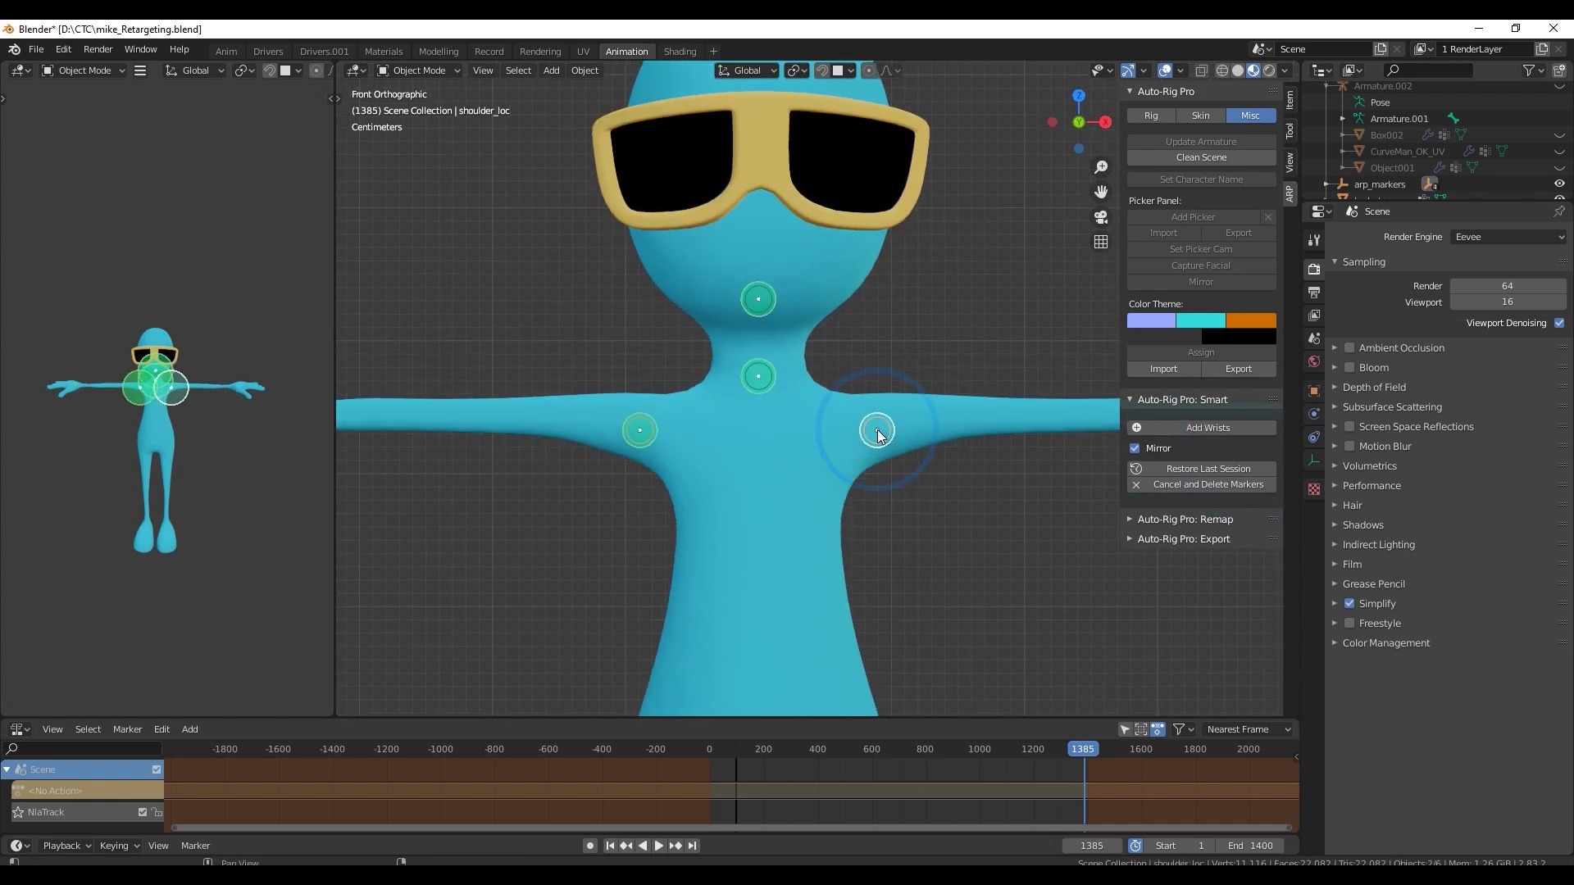
- Mark the wrists, spine root and ankles, then run Go! to generate the skeleton
click(1230, 427)
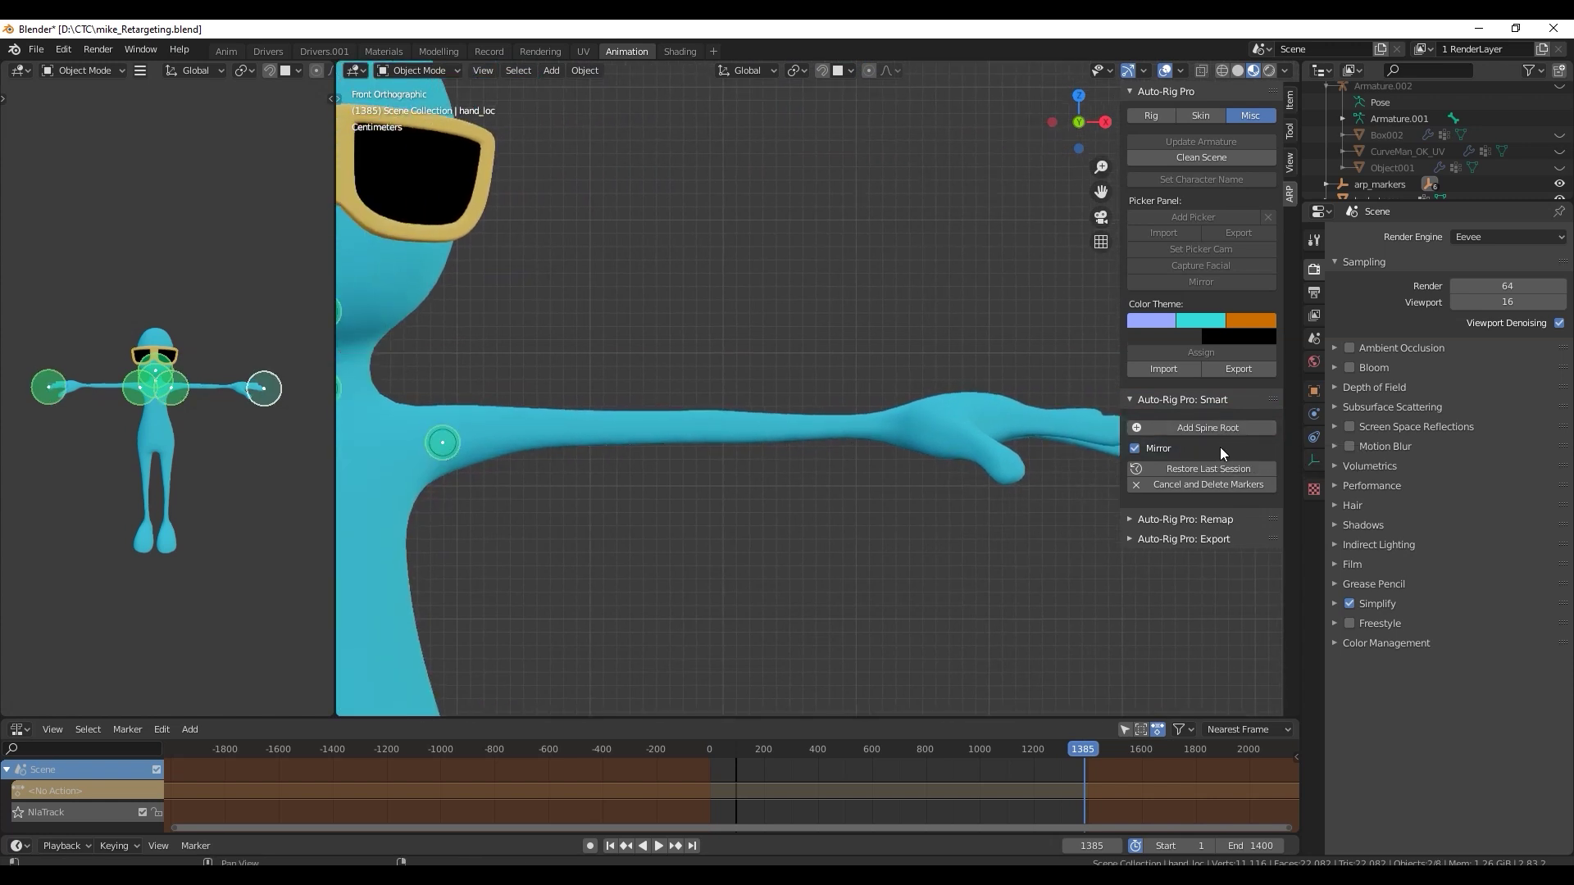
click(886, 425)
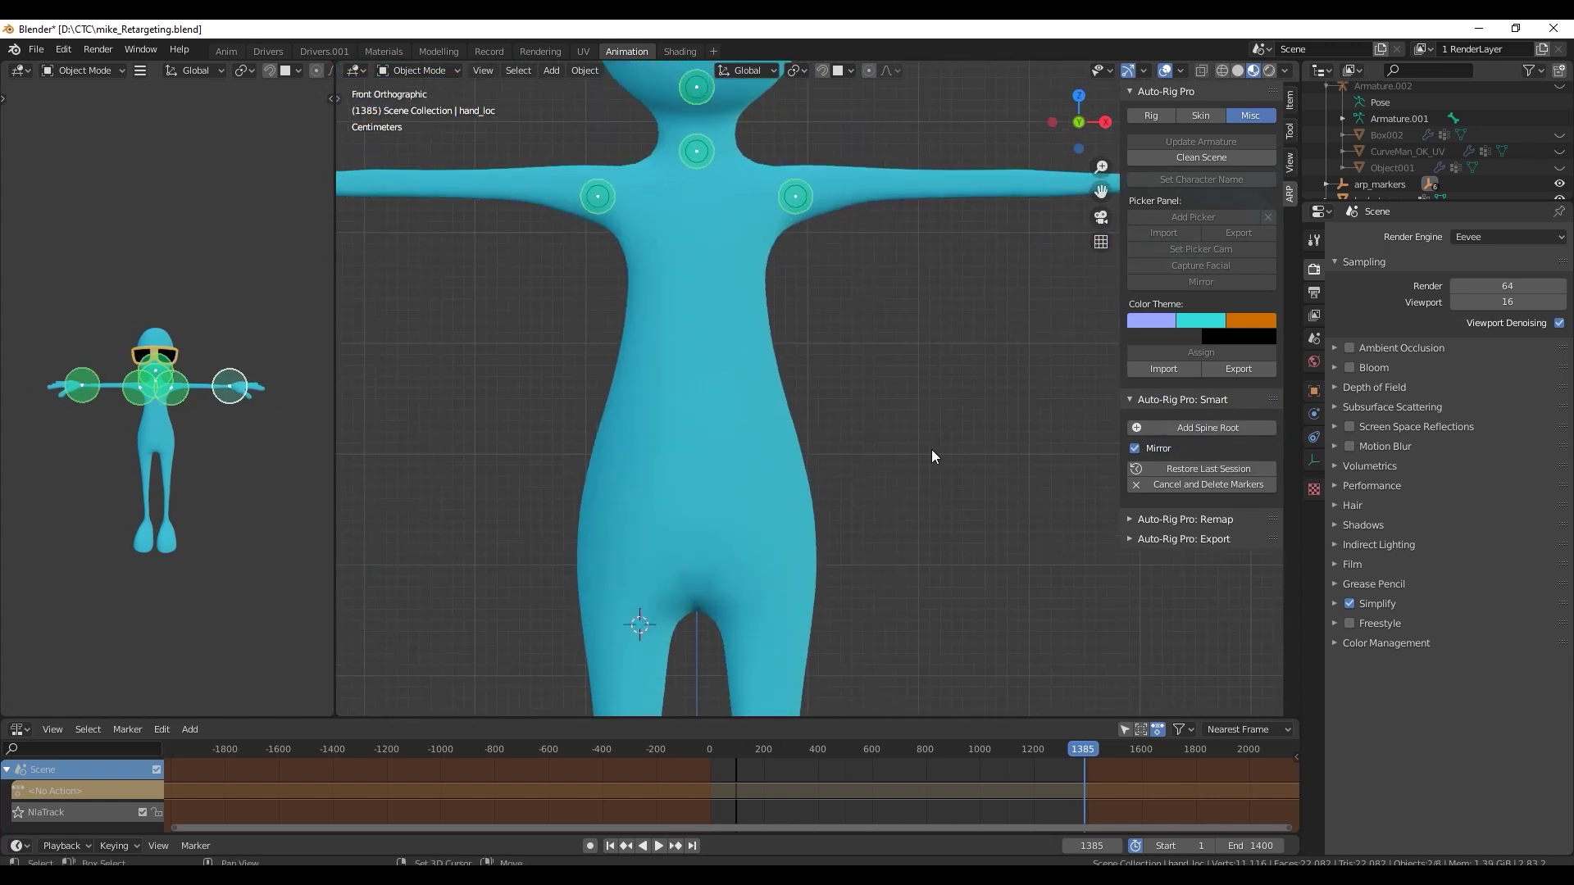
click(1182, 427)
click(763, 447)
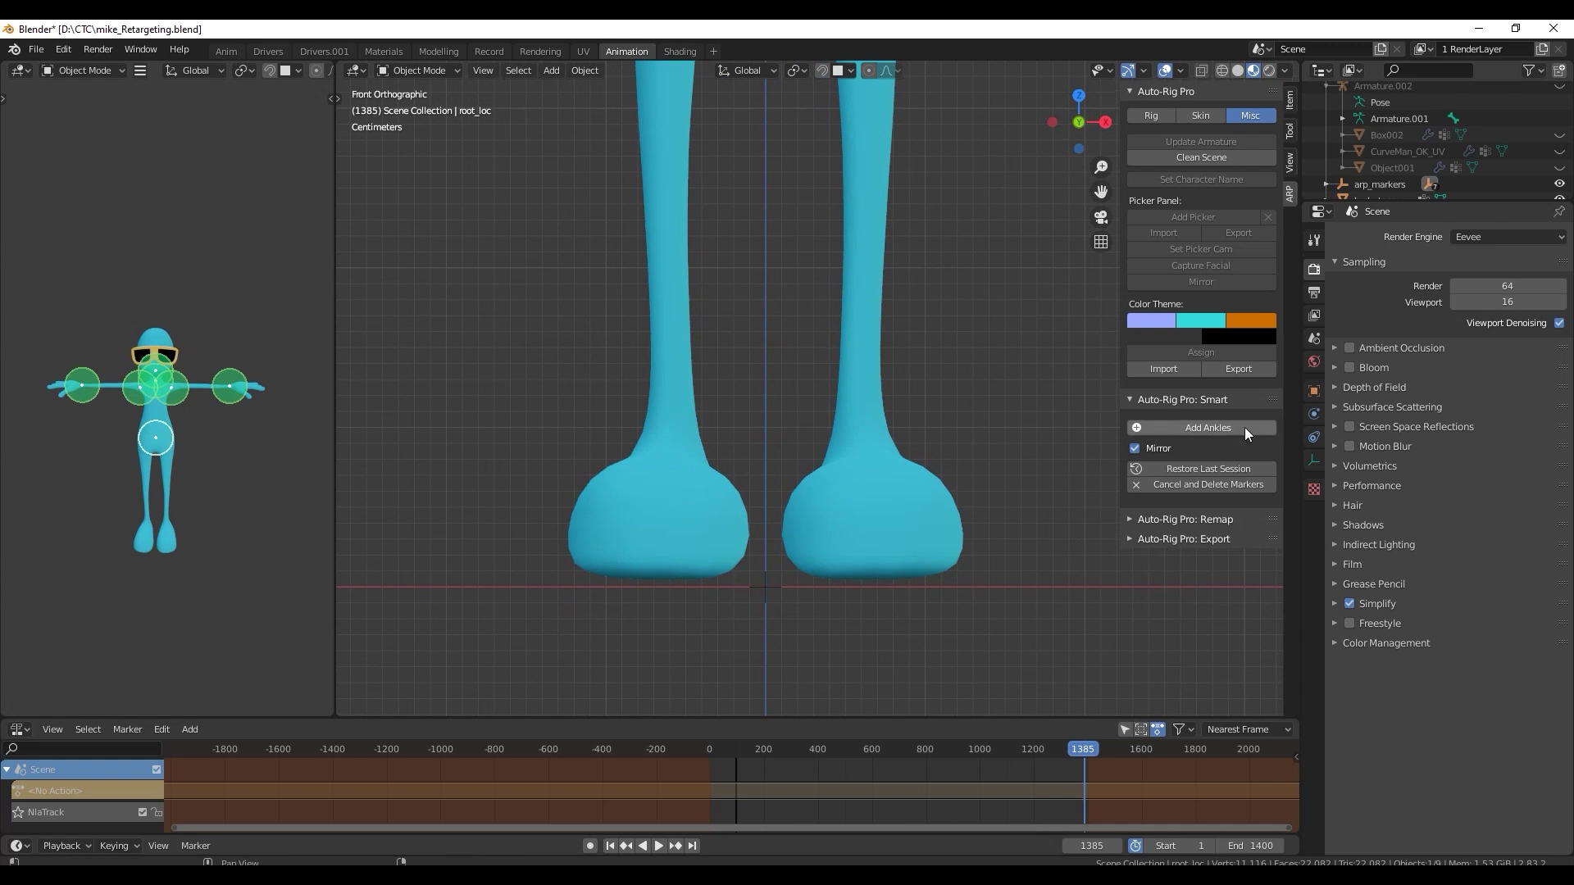
click(1246, 427)
click(869, 451)
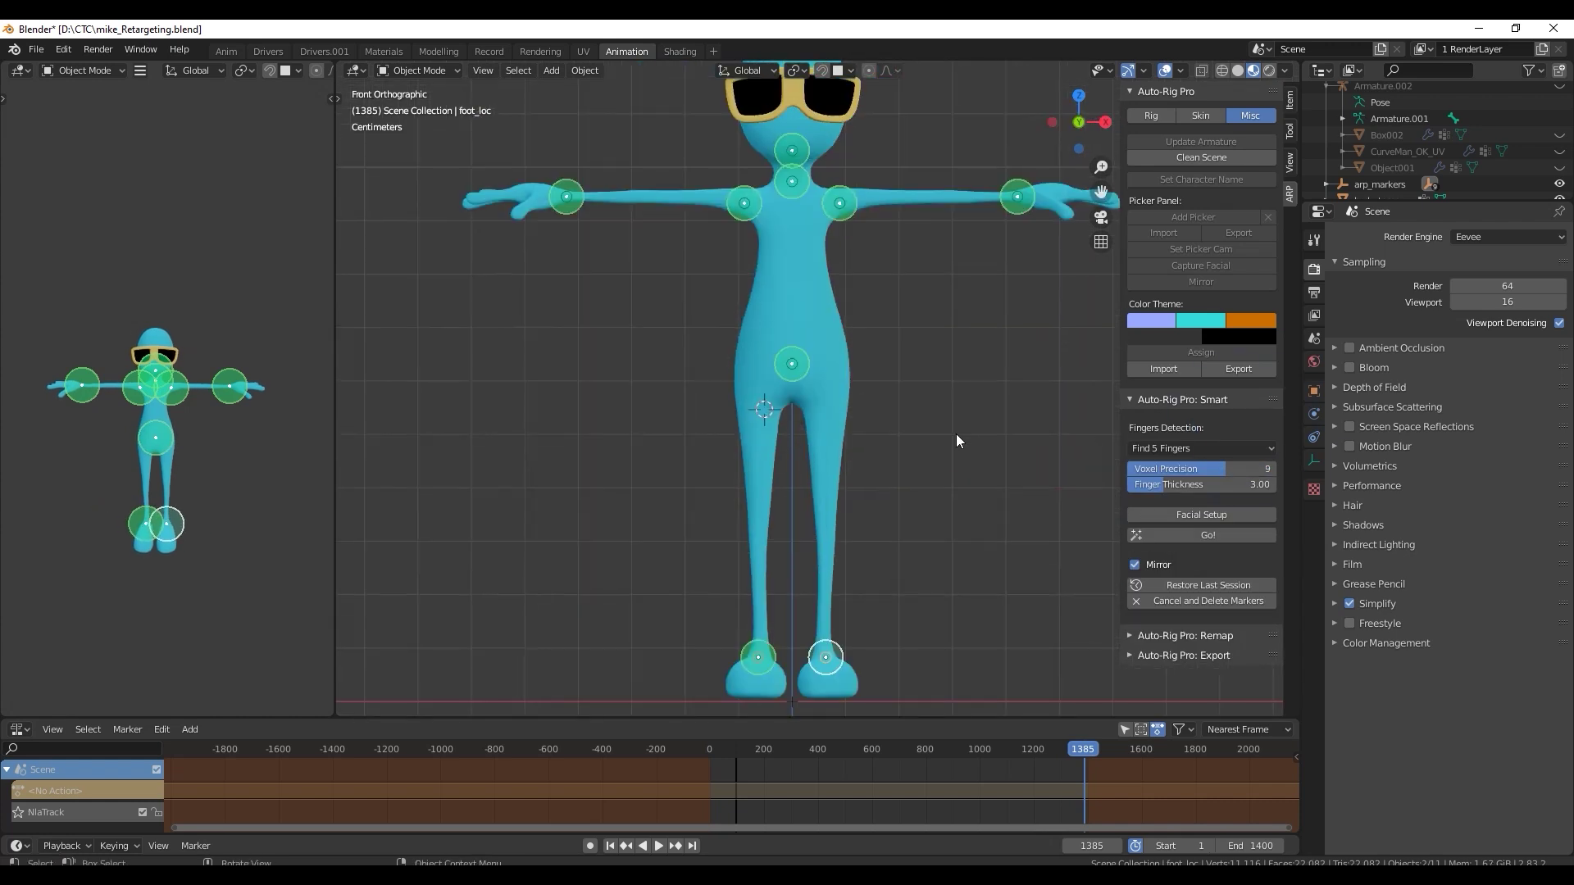
click(1241, 537)
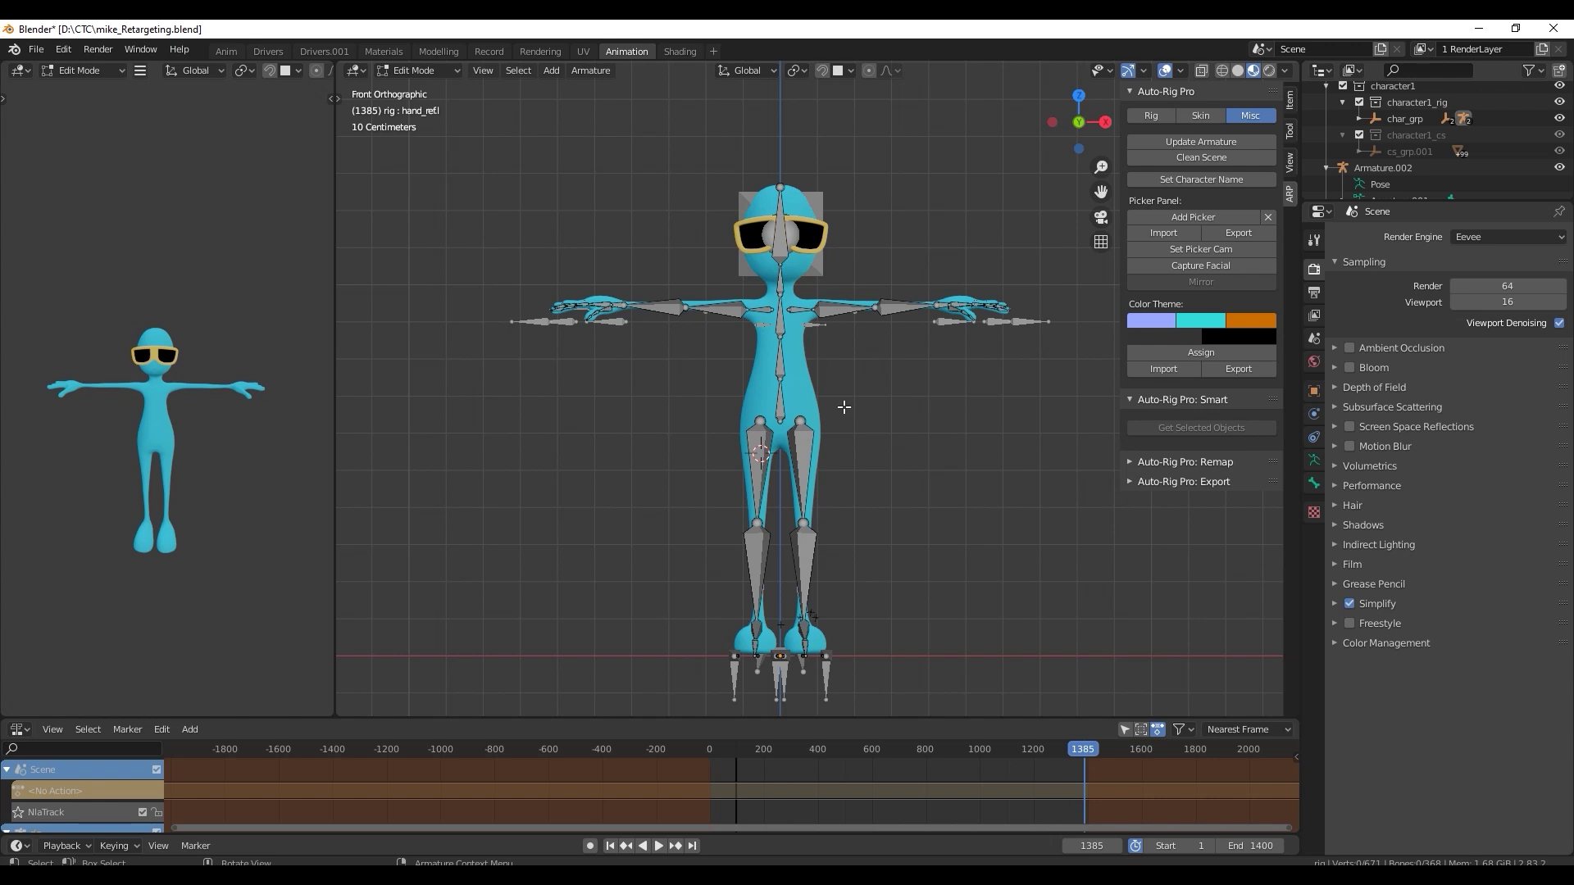
scroll(1453, 136, down, 3)
- Hide Armature.002 and move the ankle, foot-ball and toe reference bones into the foot
click(1561, 118)
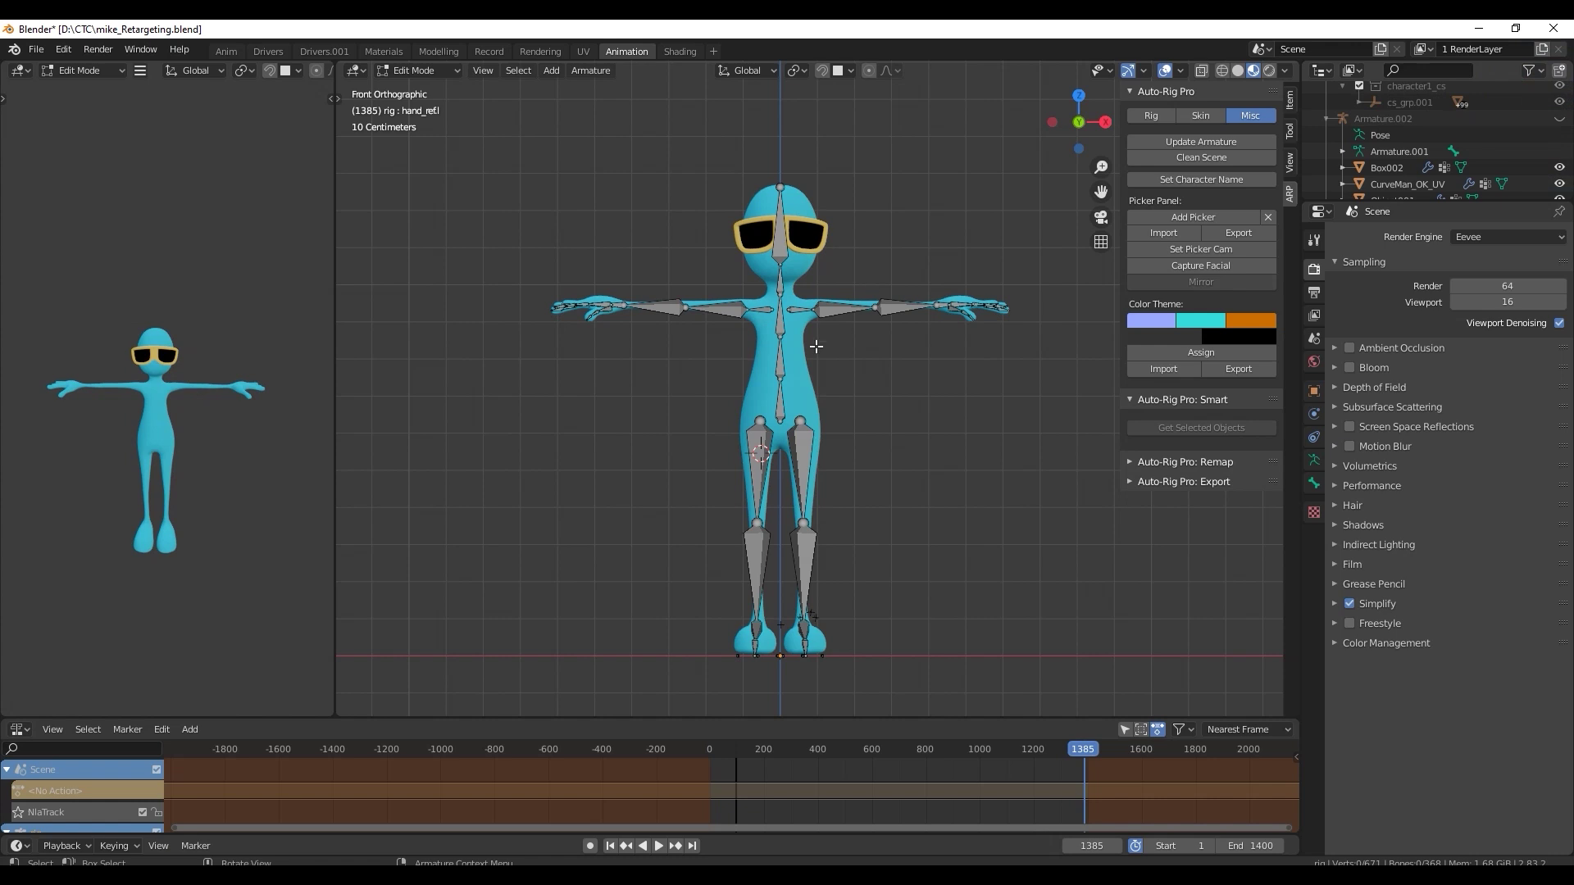
mouse_move(815, 345)
middle_down()
mouse_move(907, 386)
mouse_move(790, 387)
mouse_move(880, 317)
mouse_move(880, 295)
middle_up()
scroll(880, 316, up, 5)
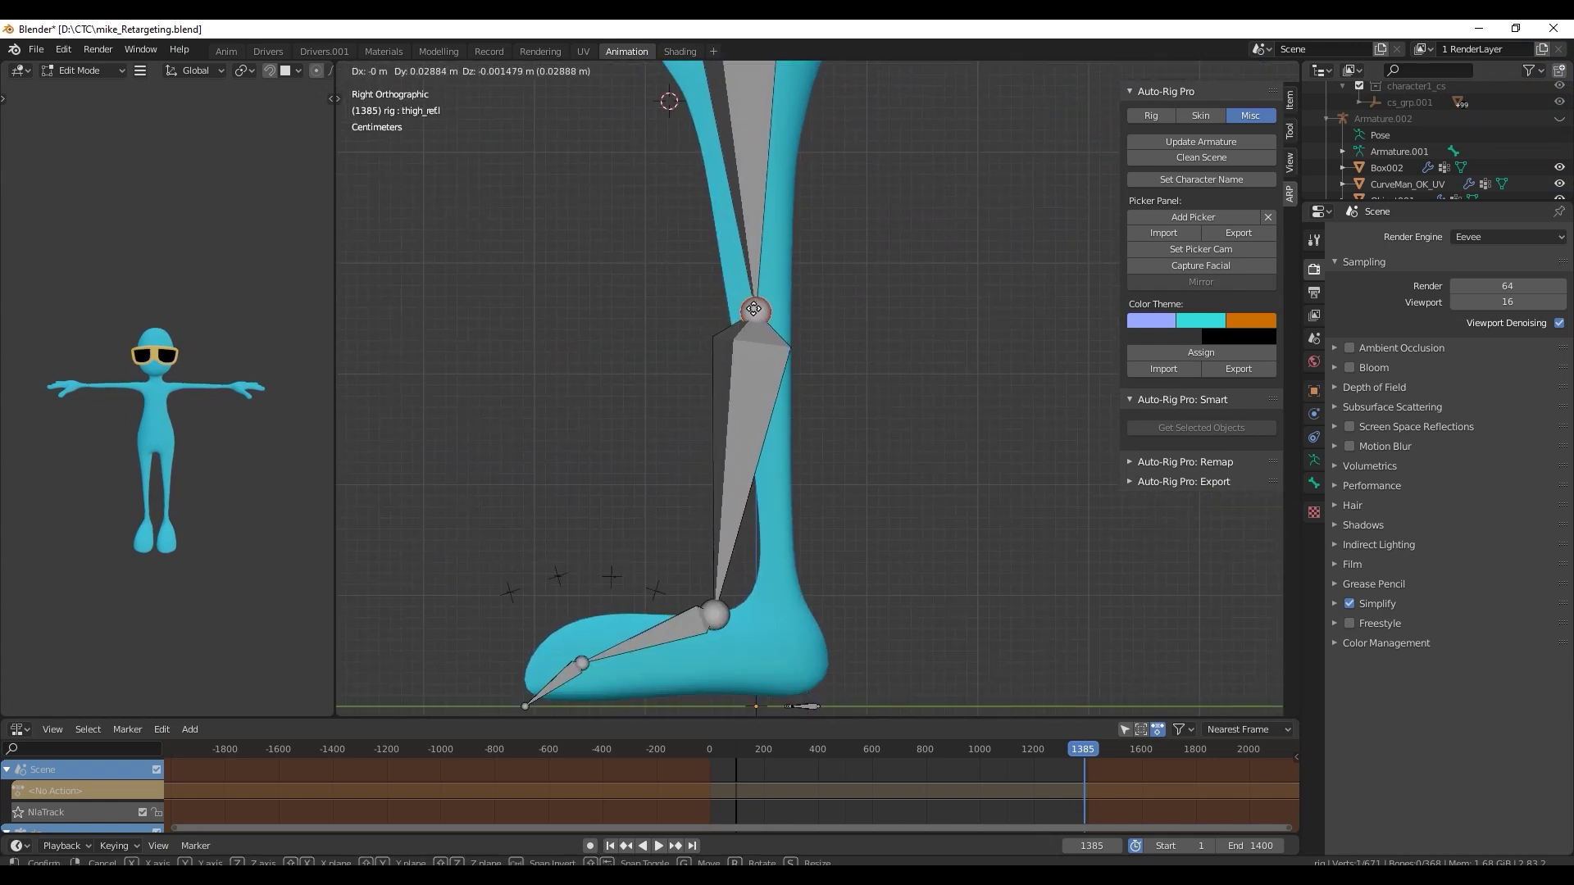
drag(717, 616, 782, 612)
drag(582, 663, 656, 661)
drag(526, 706, 546, 675)
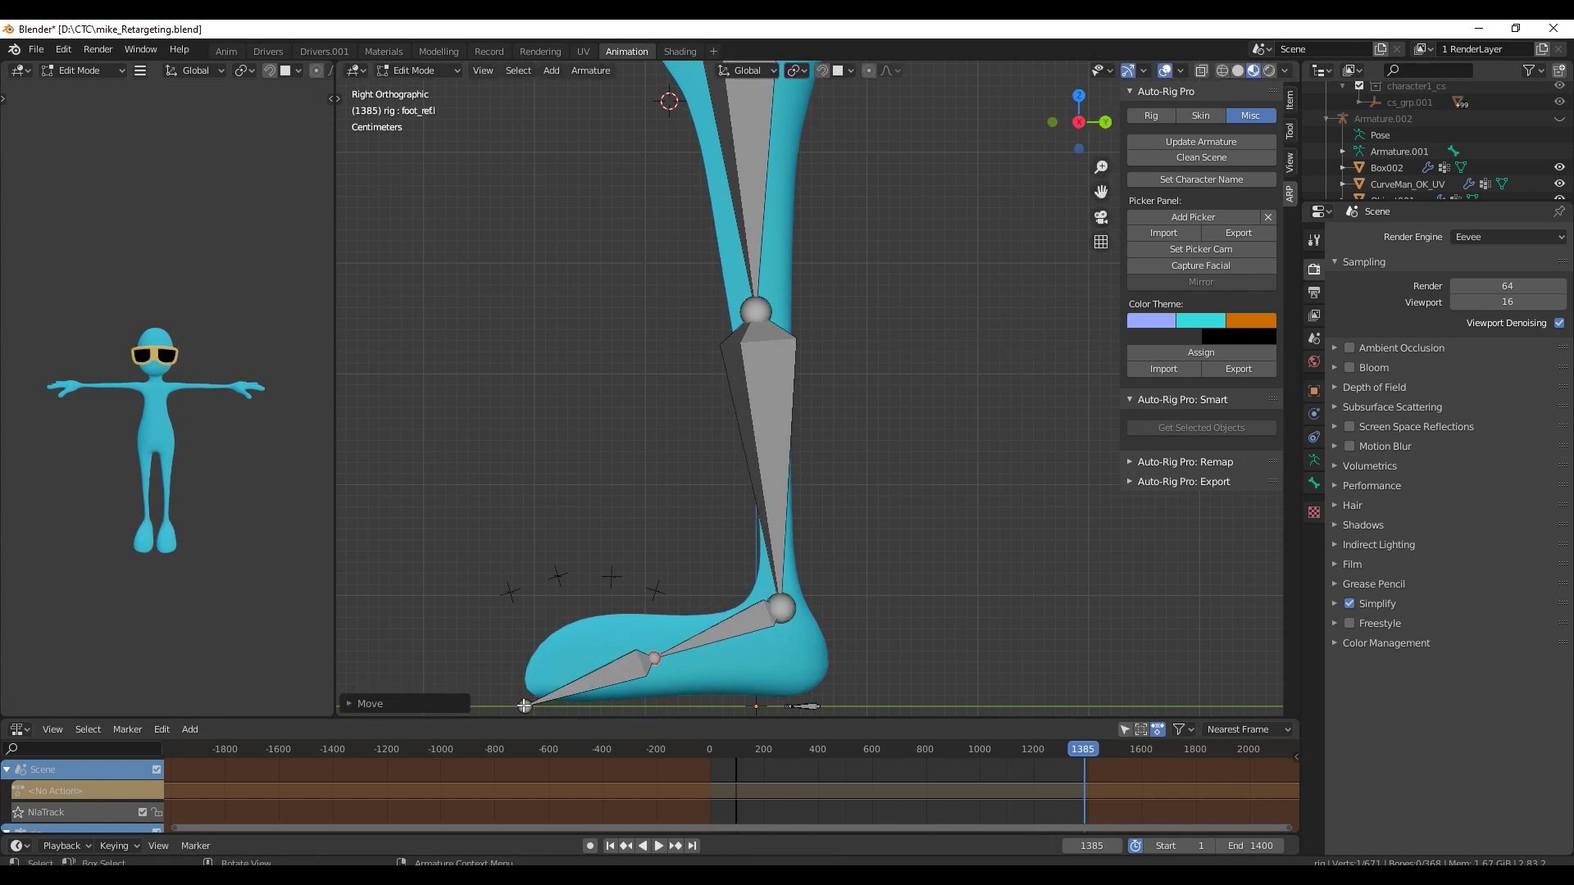
scroll(602, 526, down, 2)
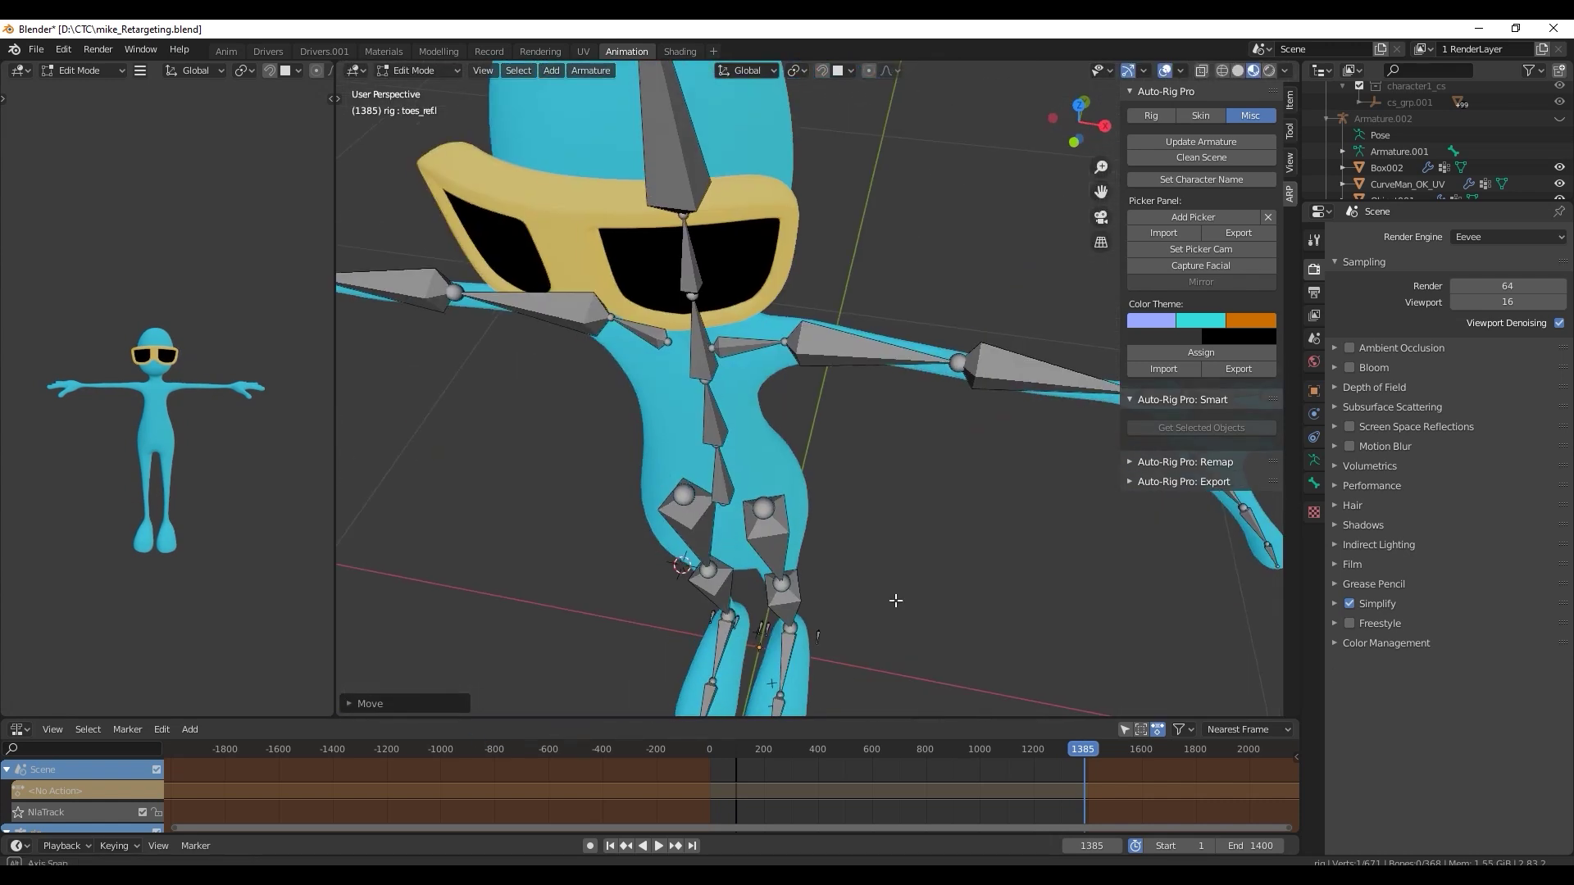
- Start moving the left arm reference bone from the top view, then return to front view
middle_drag(762, 388, 860, 467)
click(936, 508)
key(g)
scroll(937, 508, down, 3)
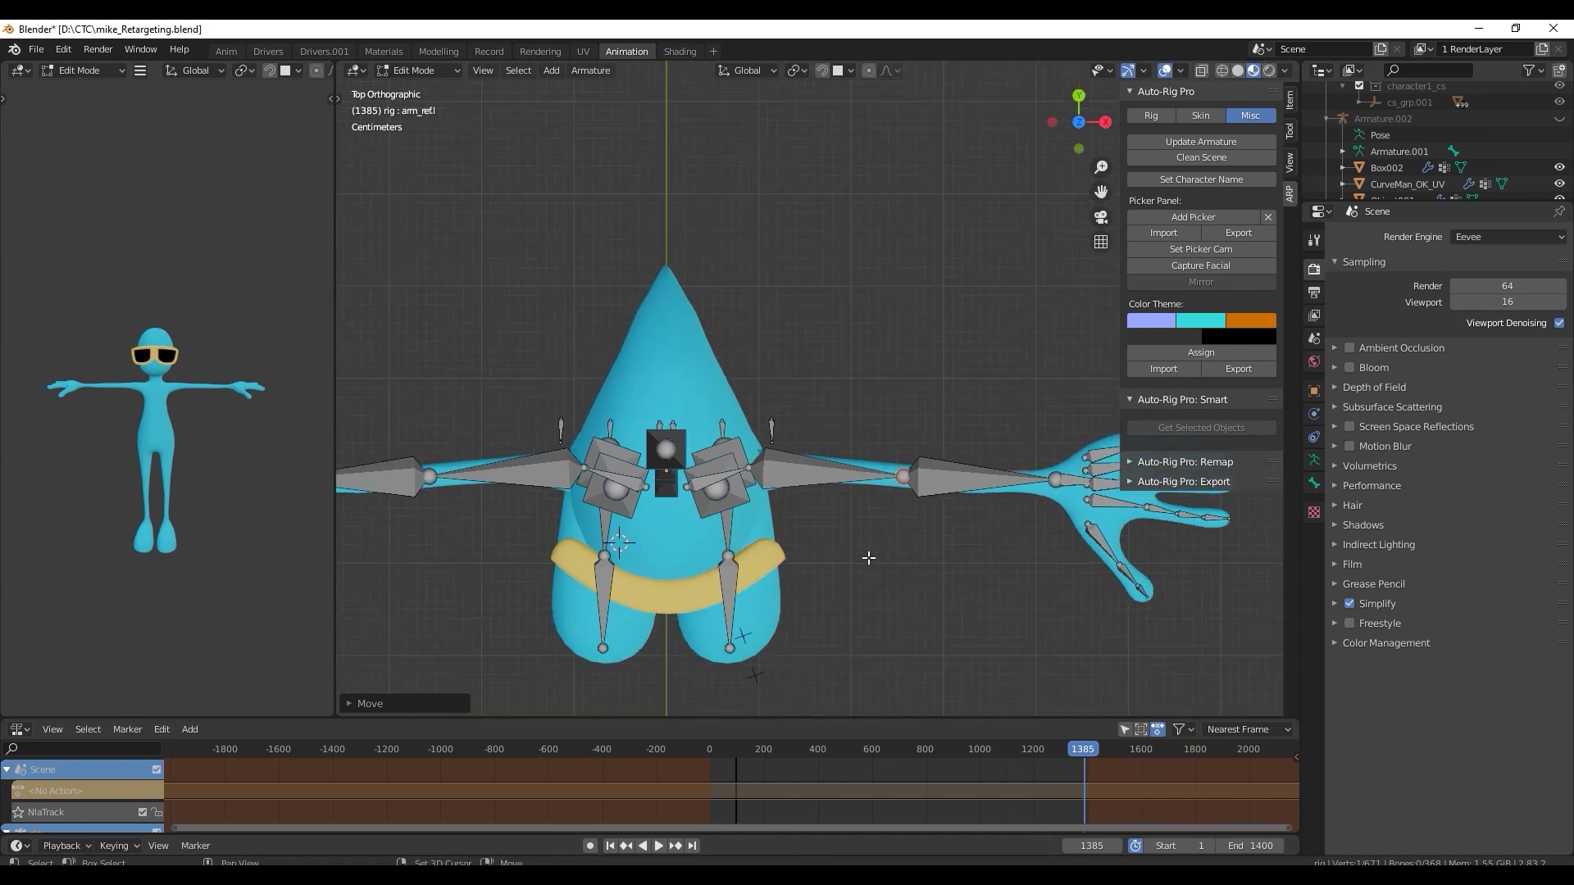
key(KP_1)
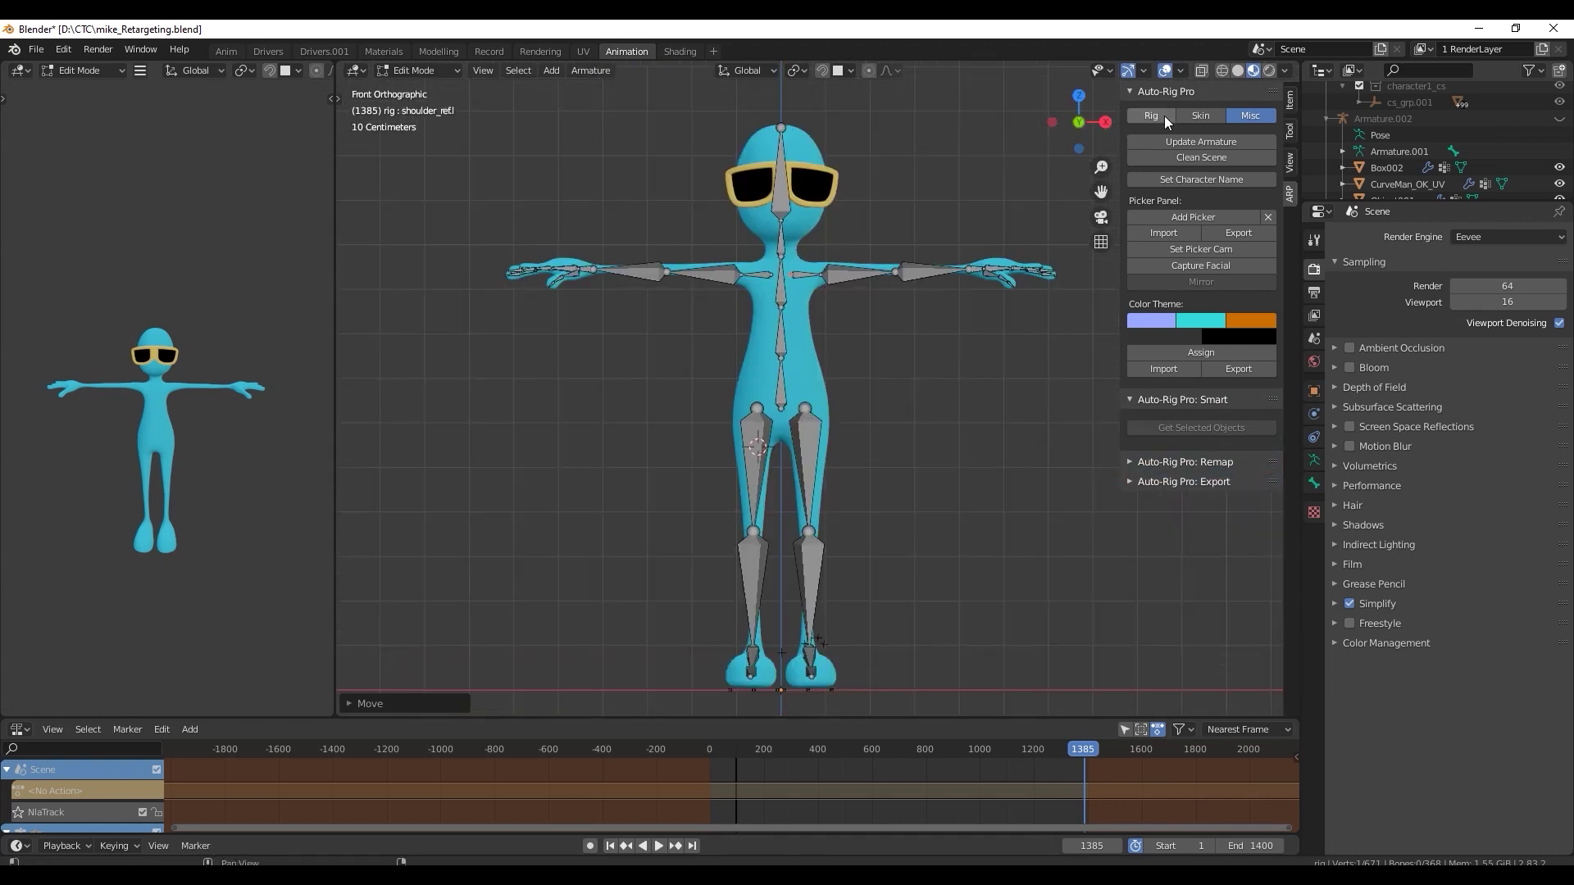
- Build the control rig from the reference bones with Match to Rig
click(1164, 116)
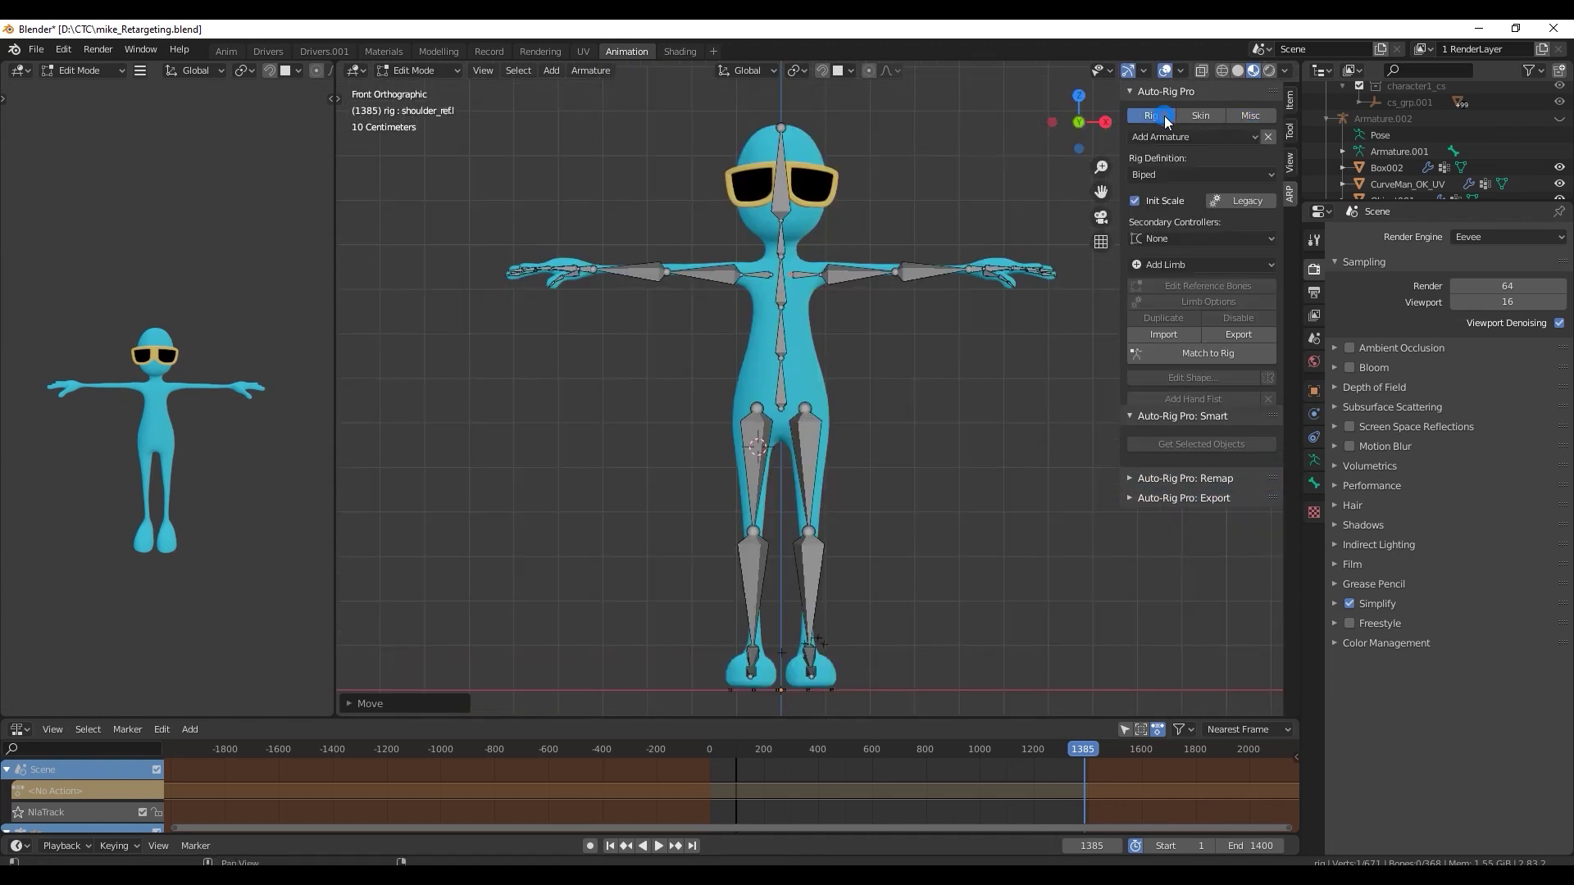
click(1242, 355)
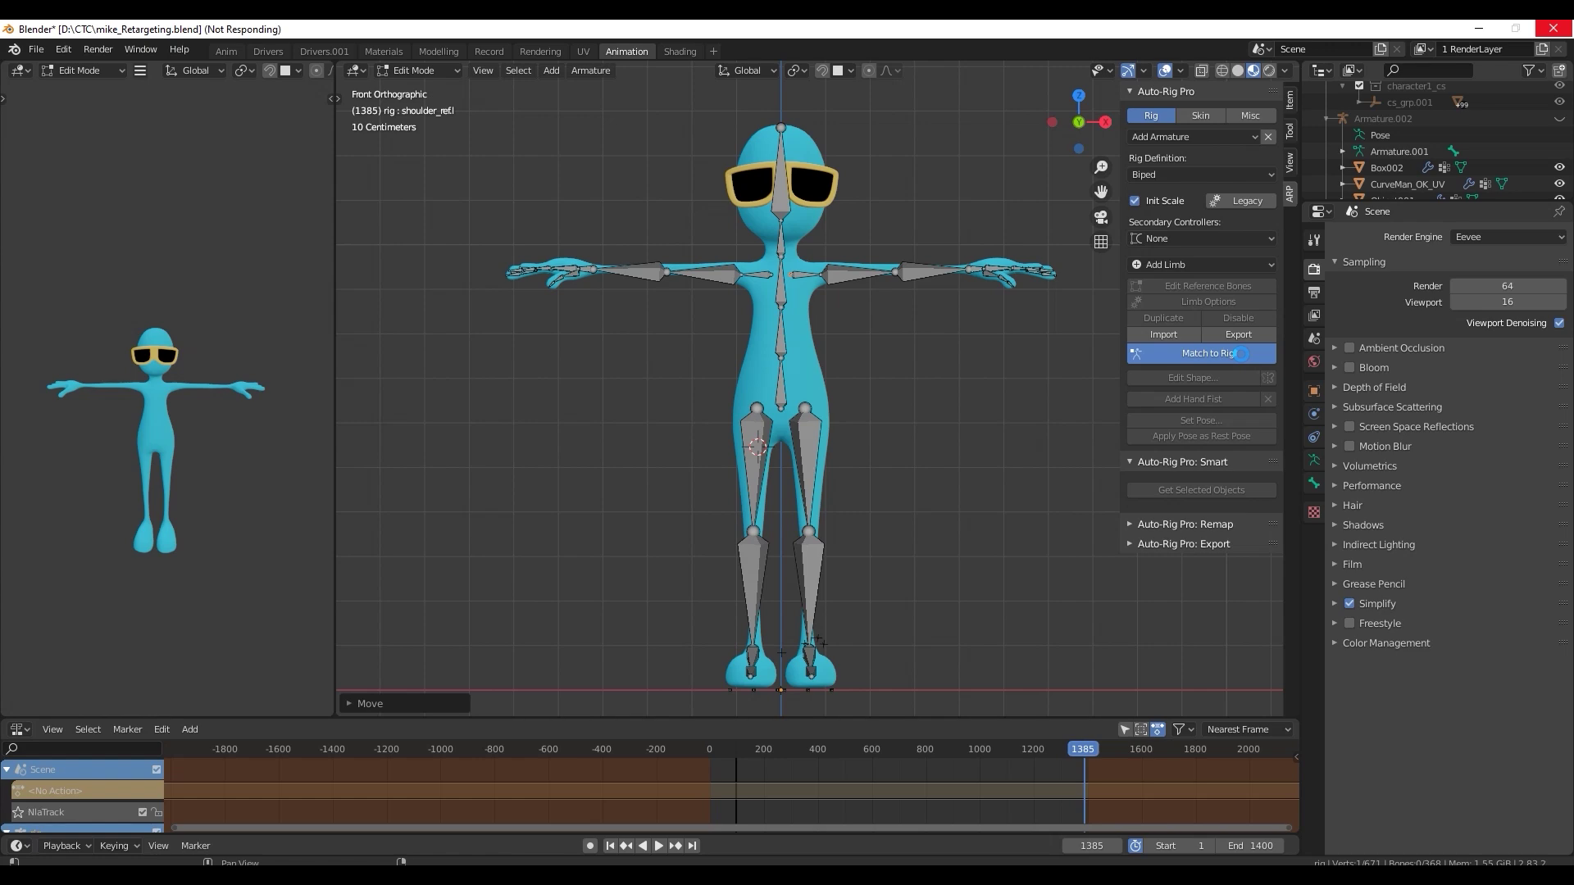
mouse_move(890, 437)
middle_down()
mouse_move(826, 516)
mouse_move(844, 407)
mouse_move(894, 437)
middle_up()
- Test-rotate the left forearm controller, cancel it, then select the body mesh
click(895, 436)
key(r)
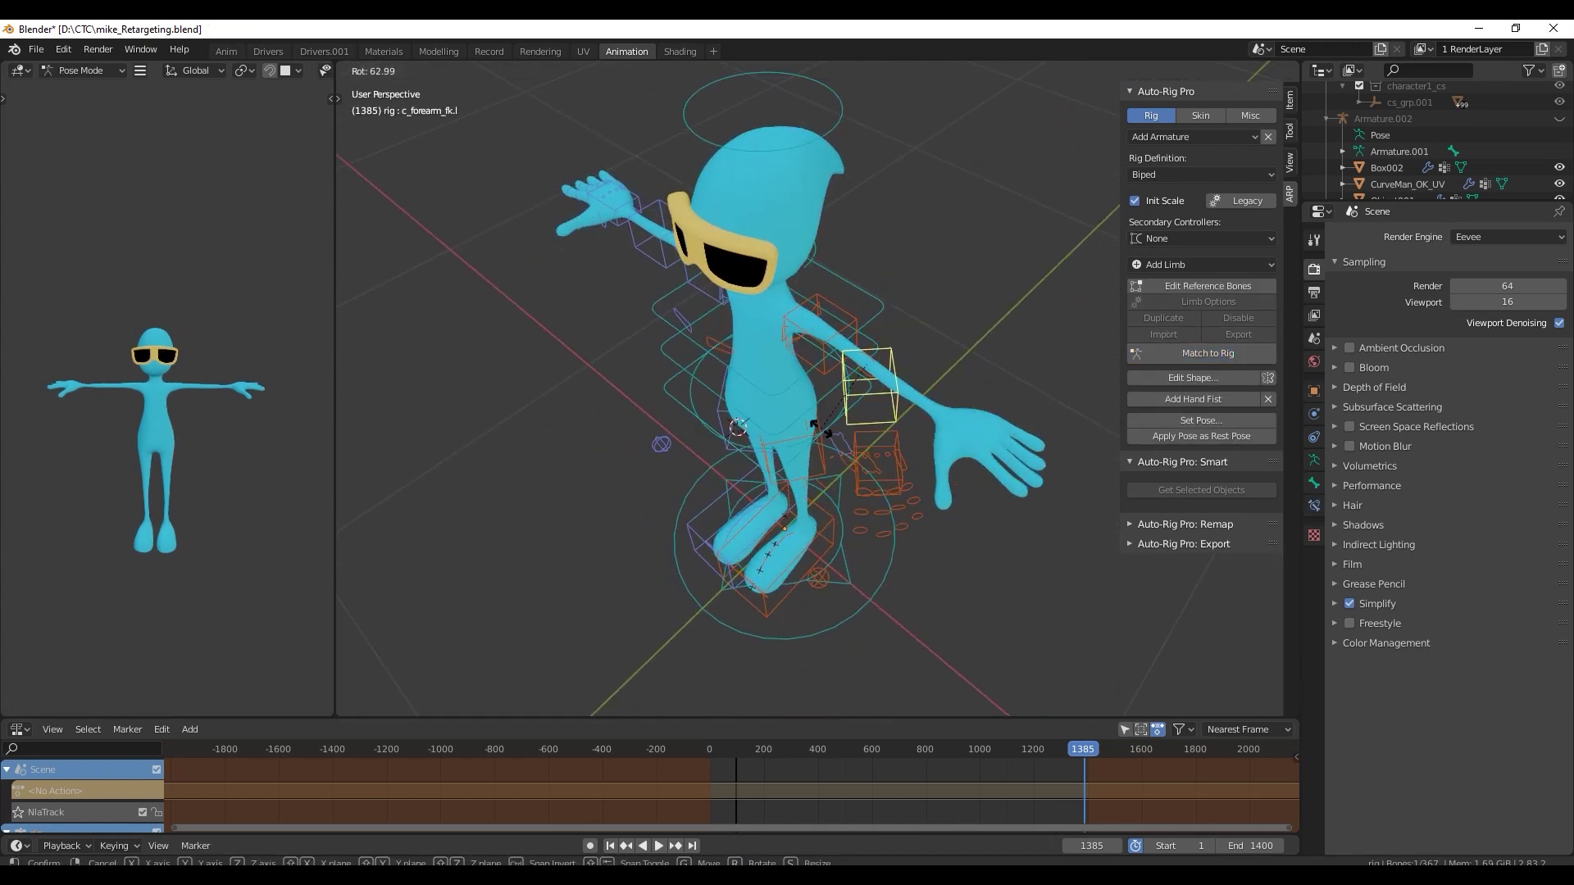
right_click(831, 417)
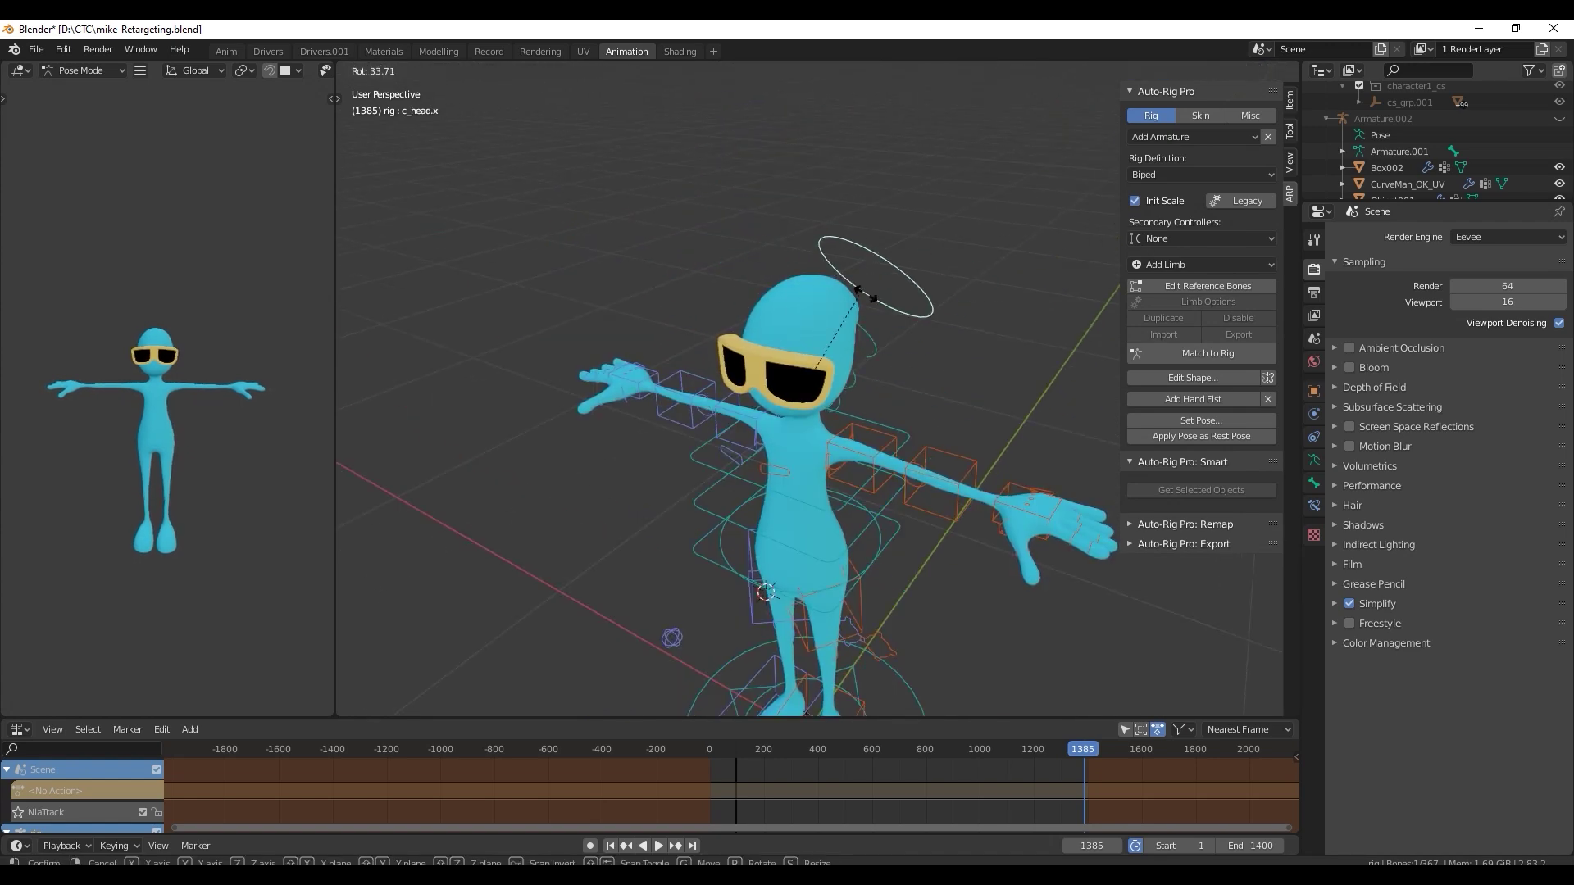
mouse_move(826, 273)
middle_down()
mouse_move(892, 311)
mouse_move(943, 315)
middle_up()
click(943, 315)
- Add Box002, Object001 and the rig to the selection, Bind in the Skin tab, then deselect
click(1190, 112)
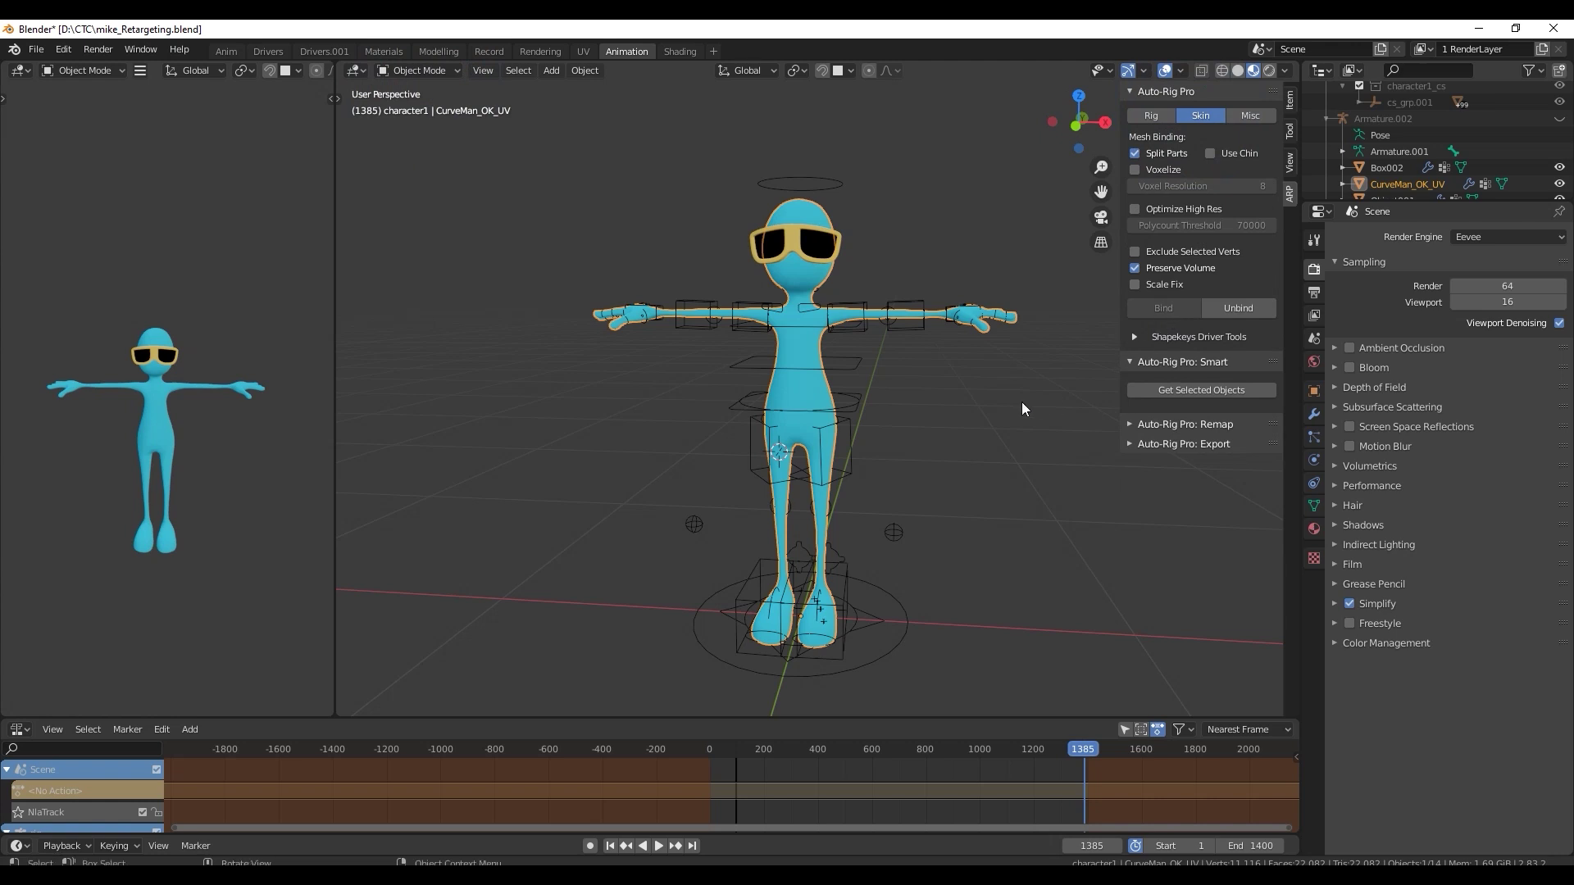
ctrl+click(1386, 168)
ctrl+click(1387, 197)
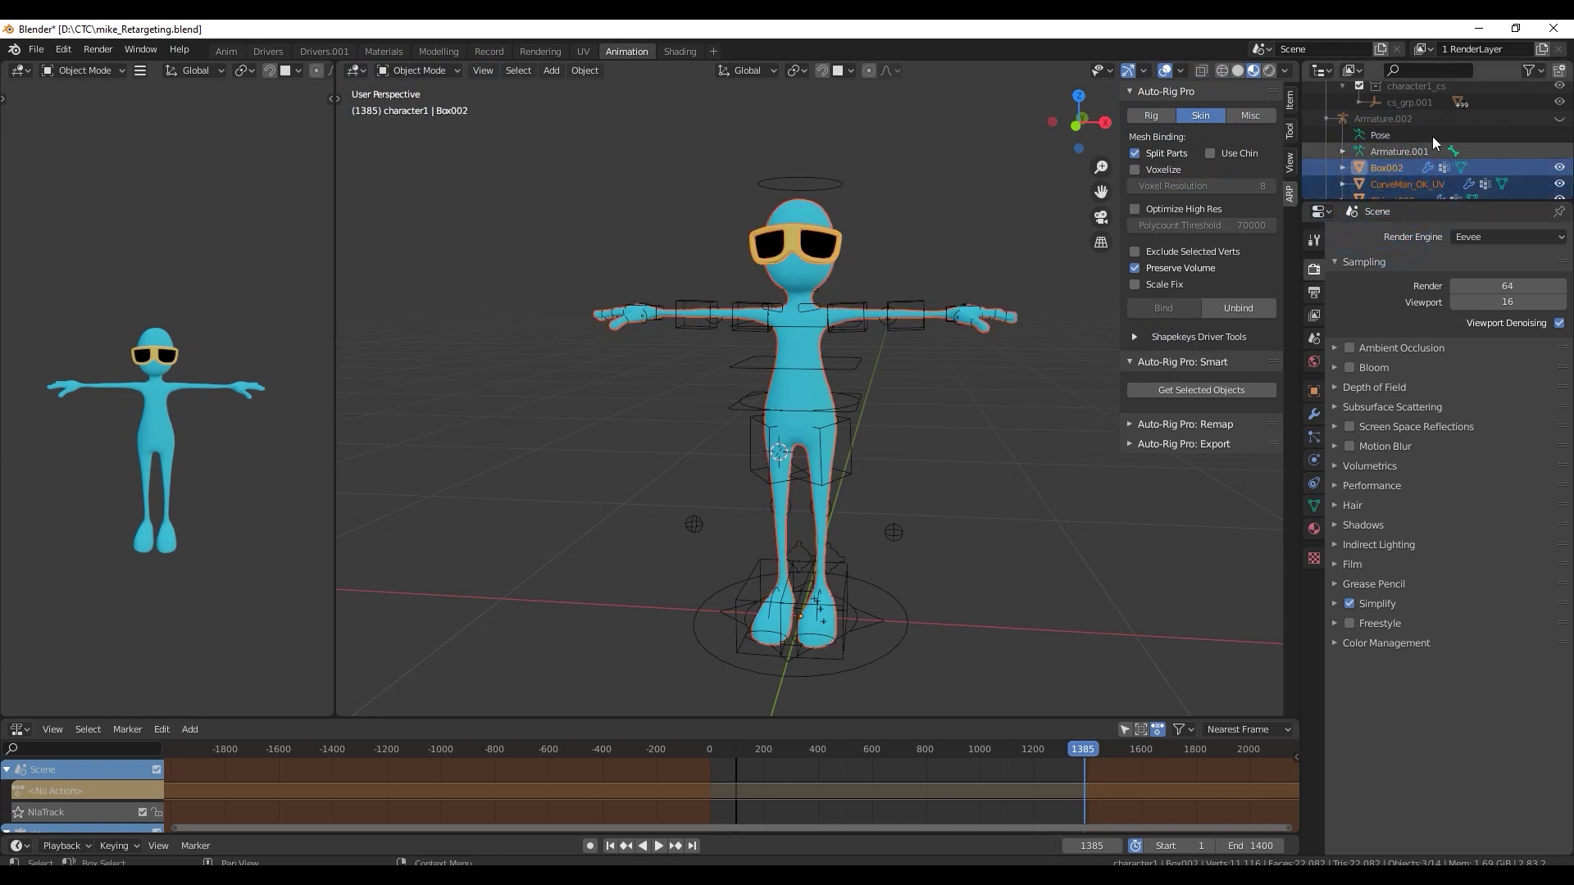
scroll(1432, 137, down, 2)
shift+click(852, 370)
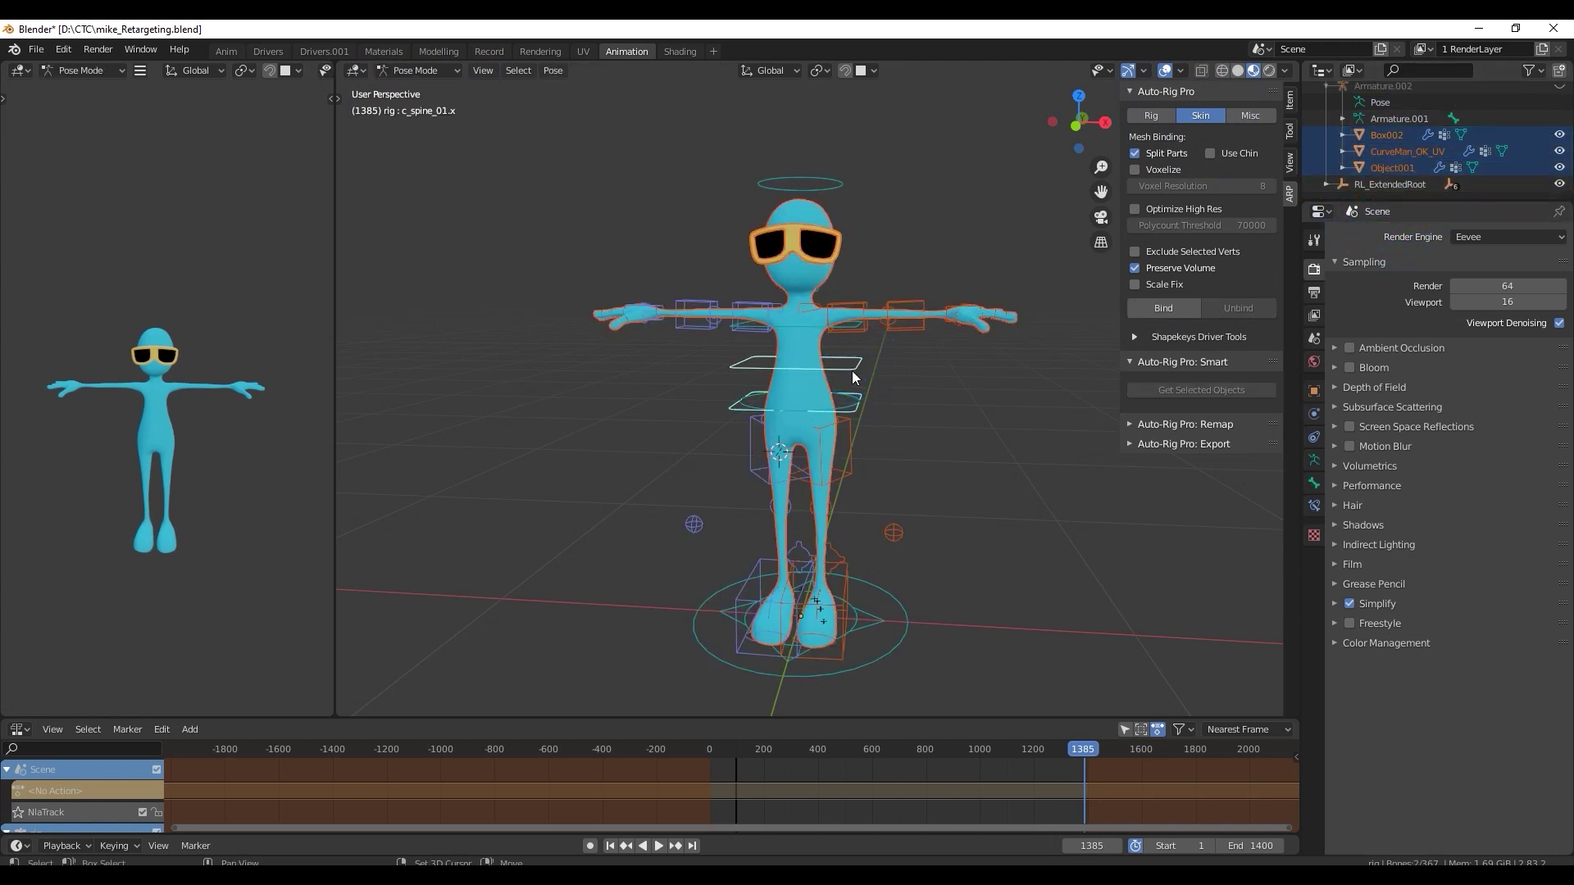
click(1191, 311)
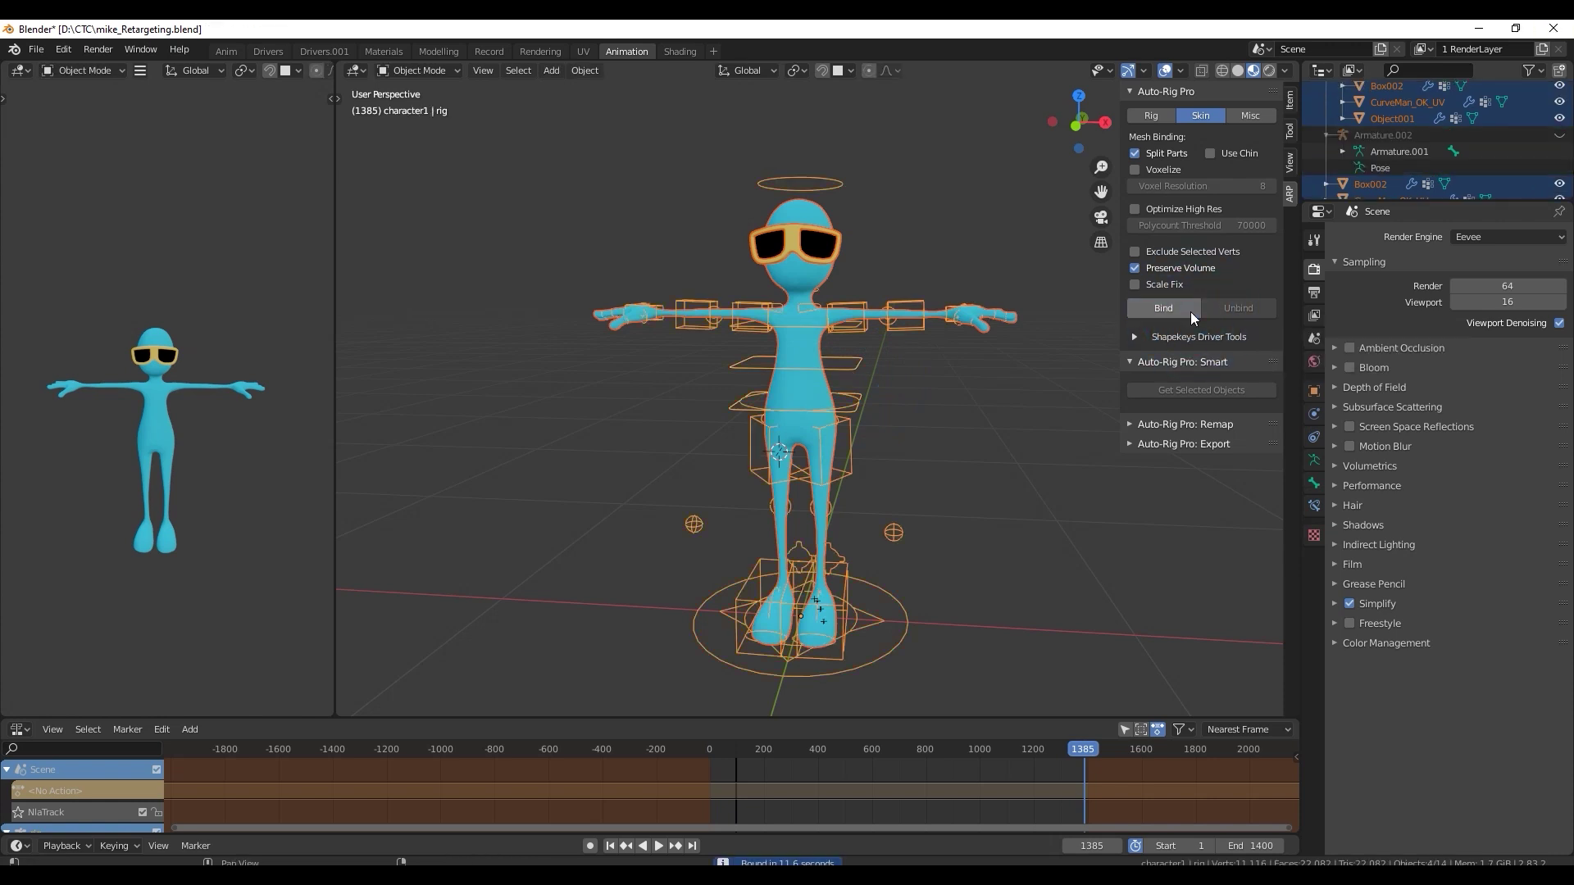
click(980, 387)
- Enter Pose Mode and lower the whole body with the root master controller
click(436, 73)
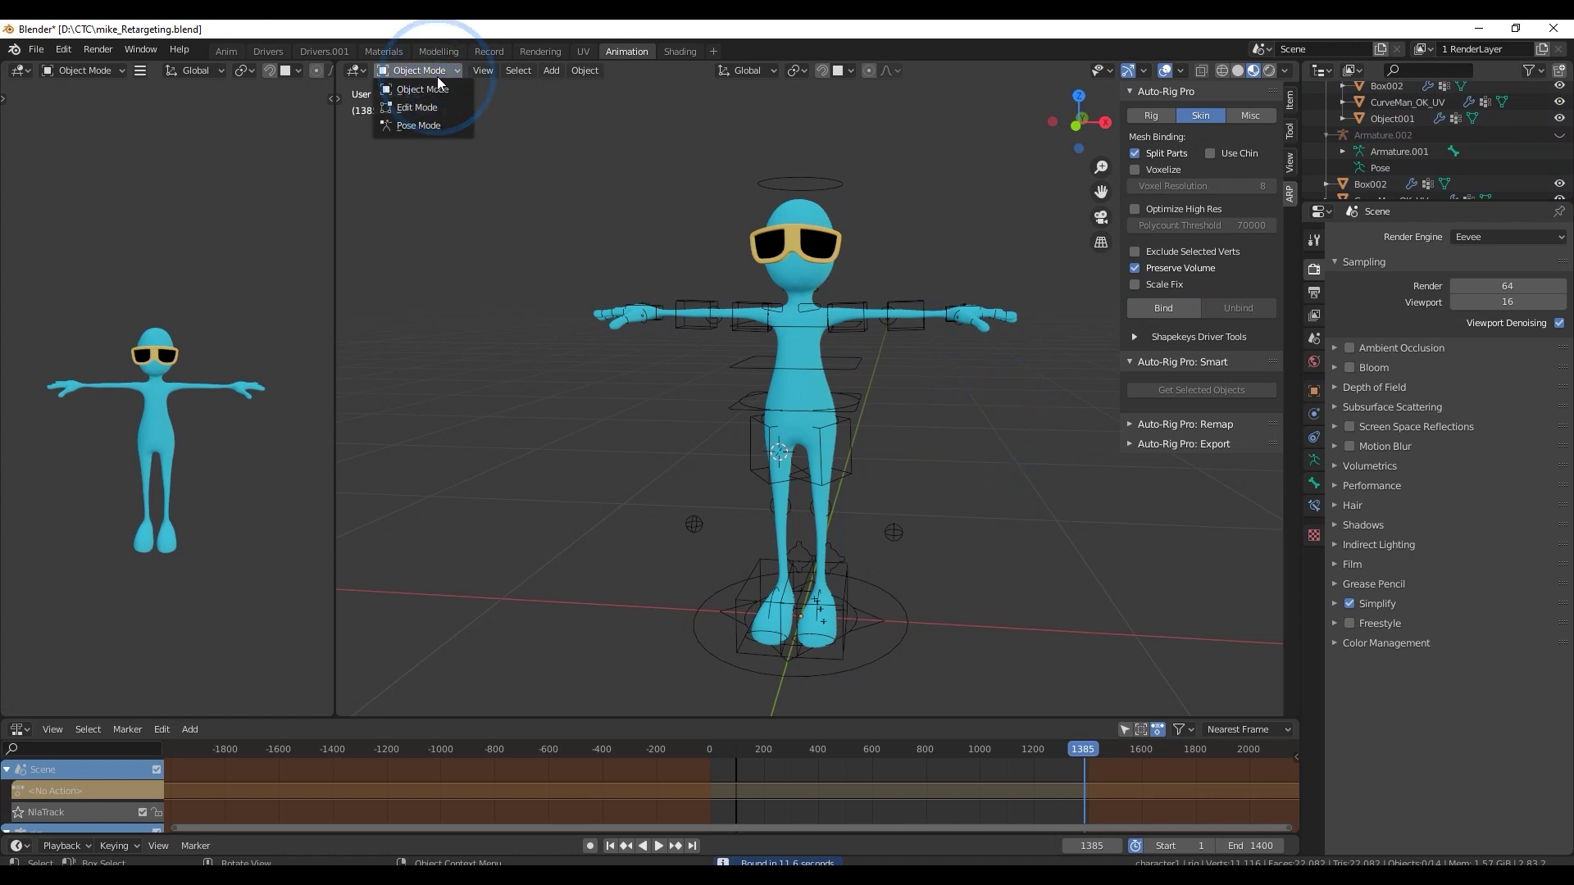
click(419, 125)
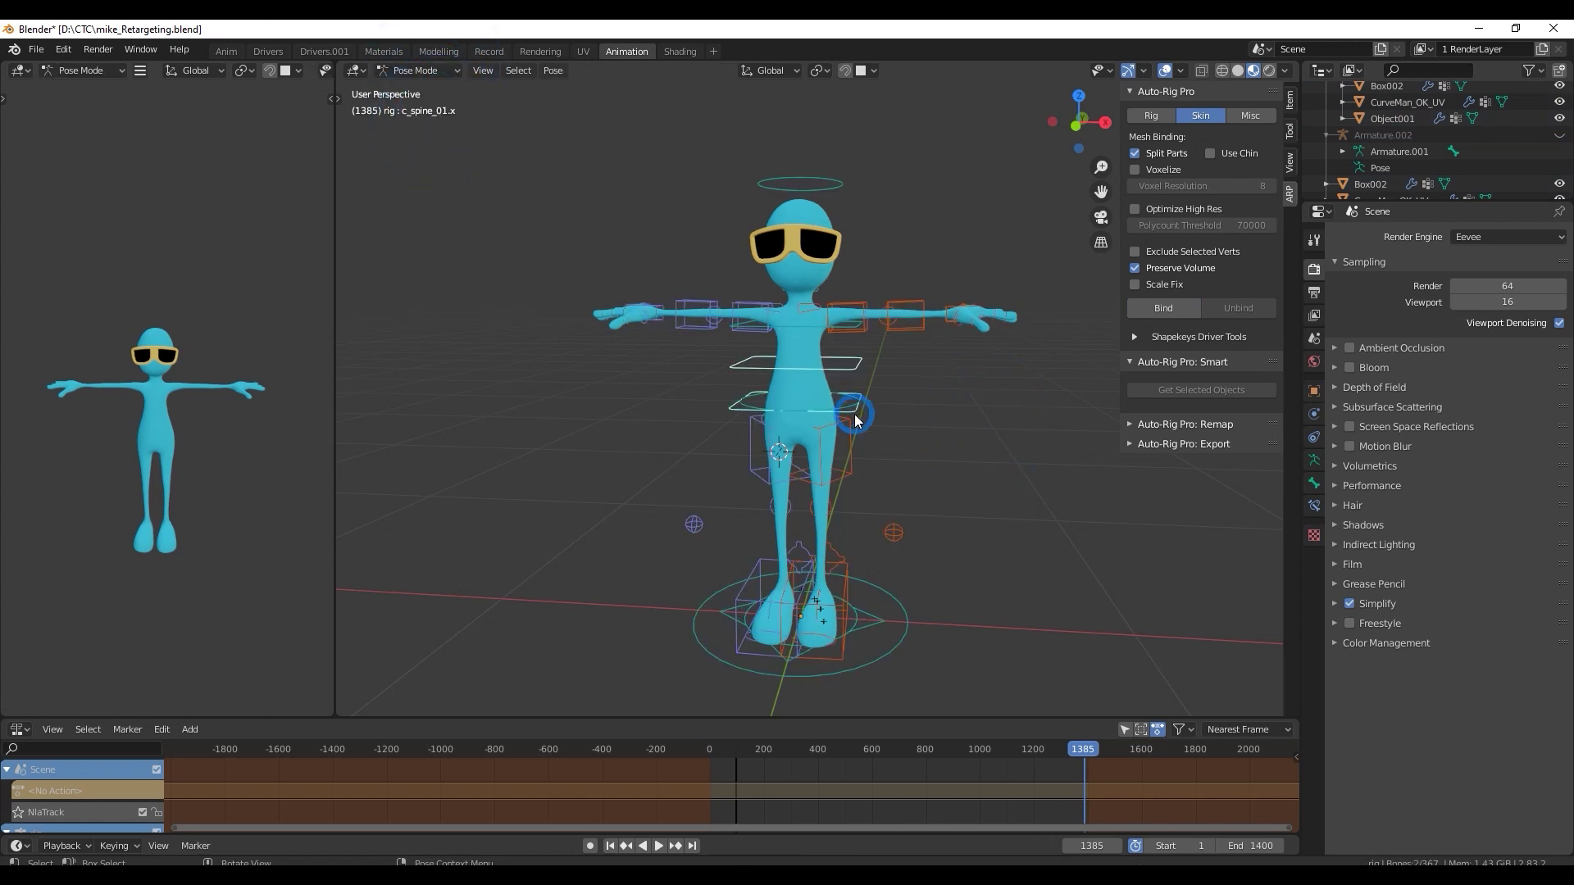
click(855, 416)
key(g)
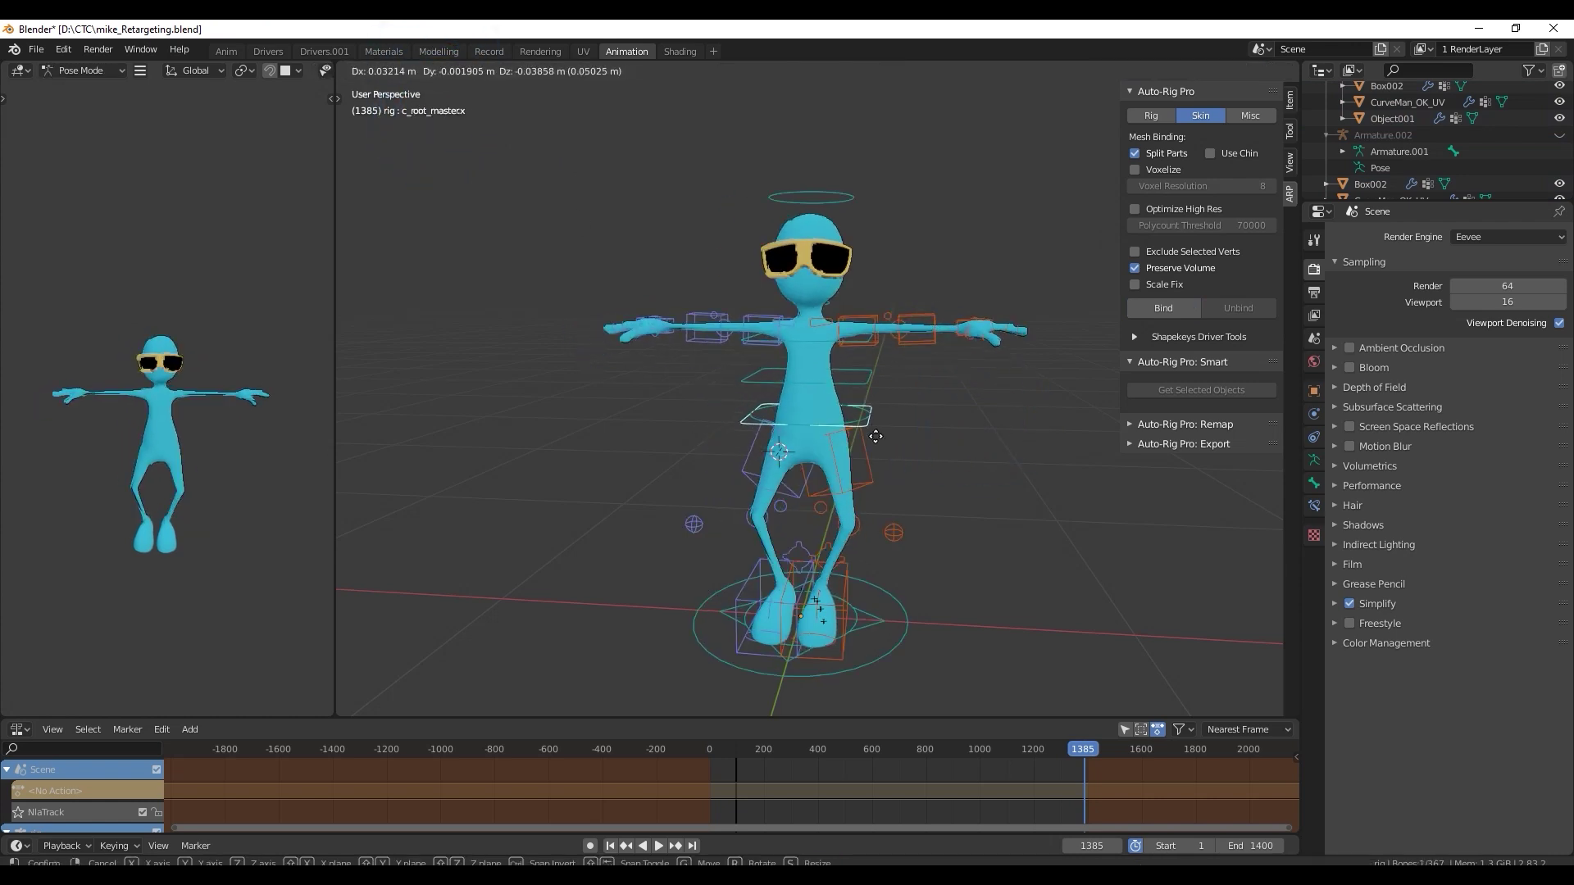
right_click(882, 469)
- Move the left and right knee targets, then move the spine controller to test the torso
click(900, 533)
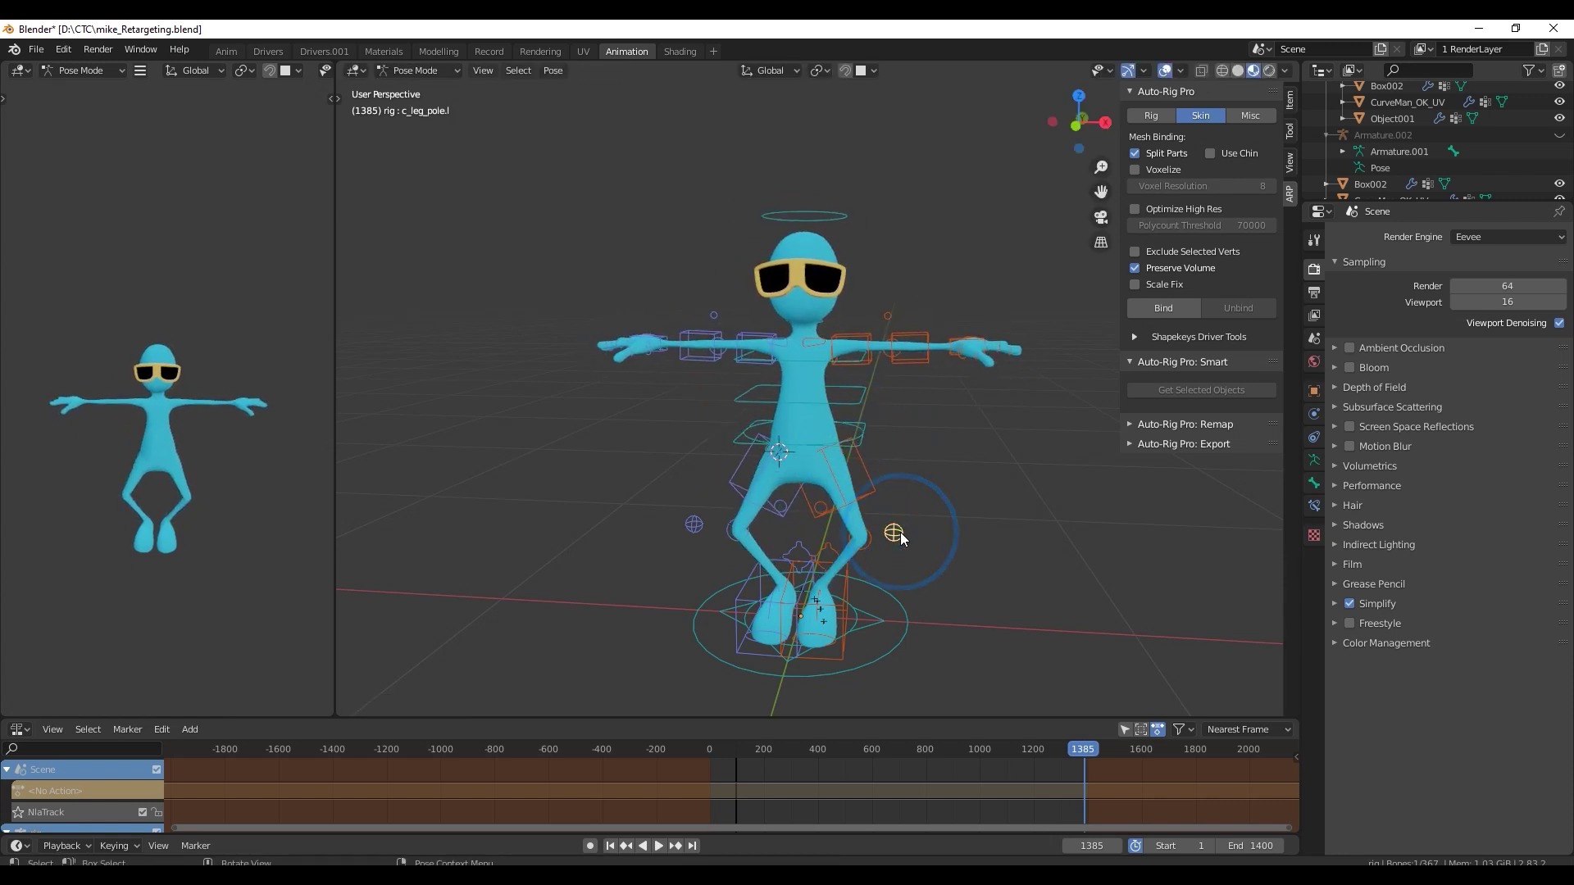
key(g)
click(819, 546)
click(696, 526)
key(g)
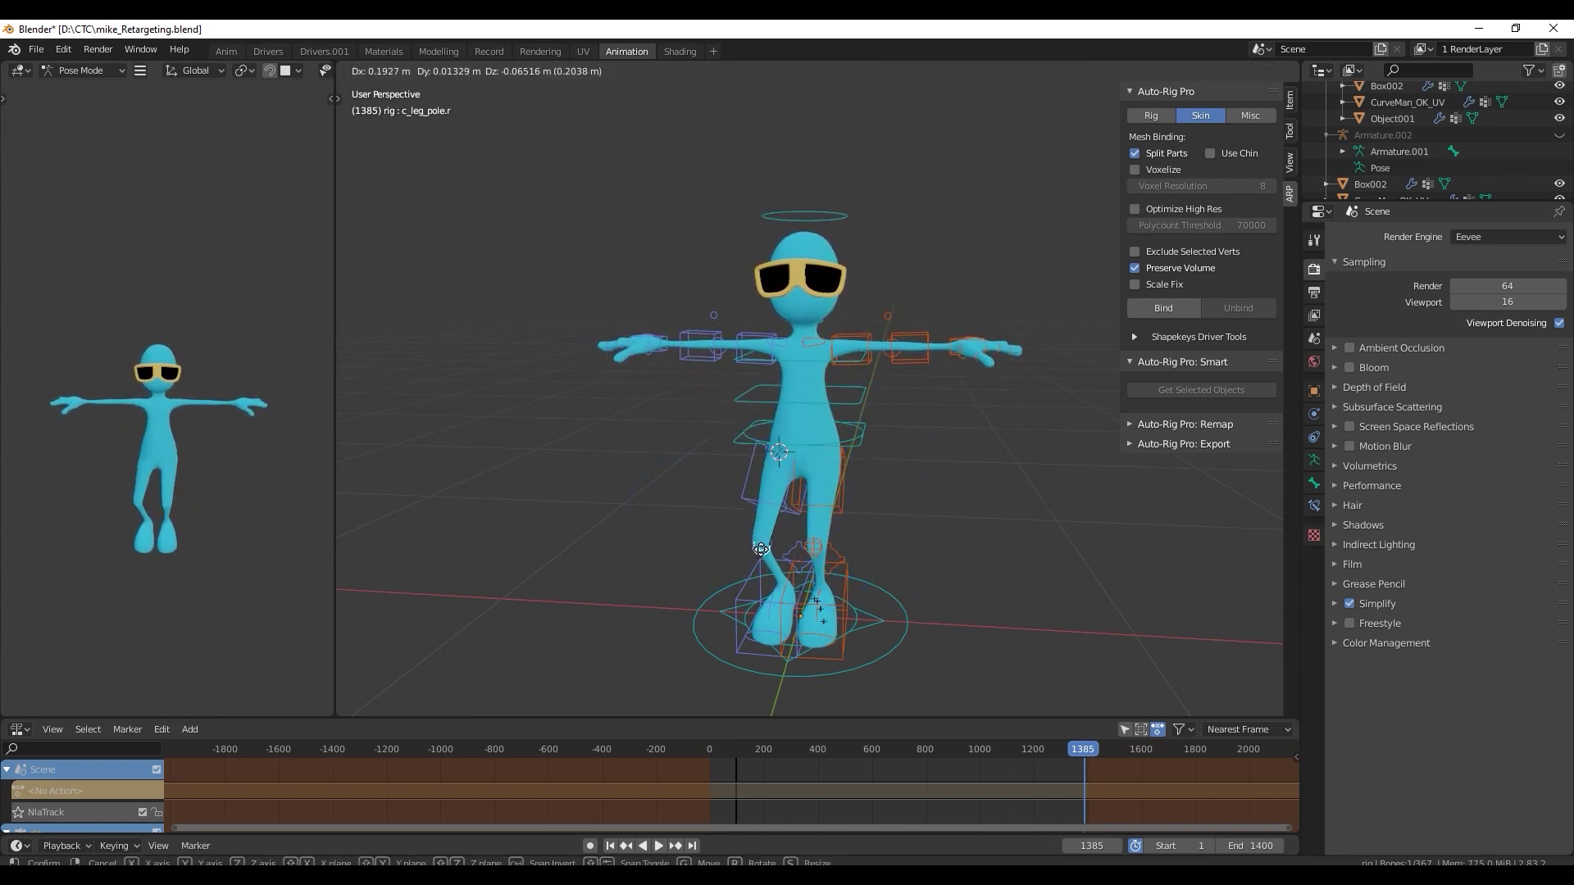
click(761, 548)
middle_drag(808, 499, 879, 449)
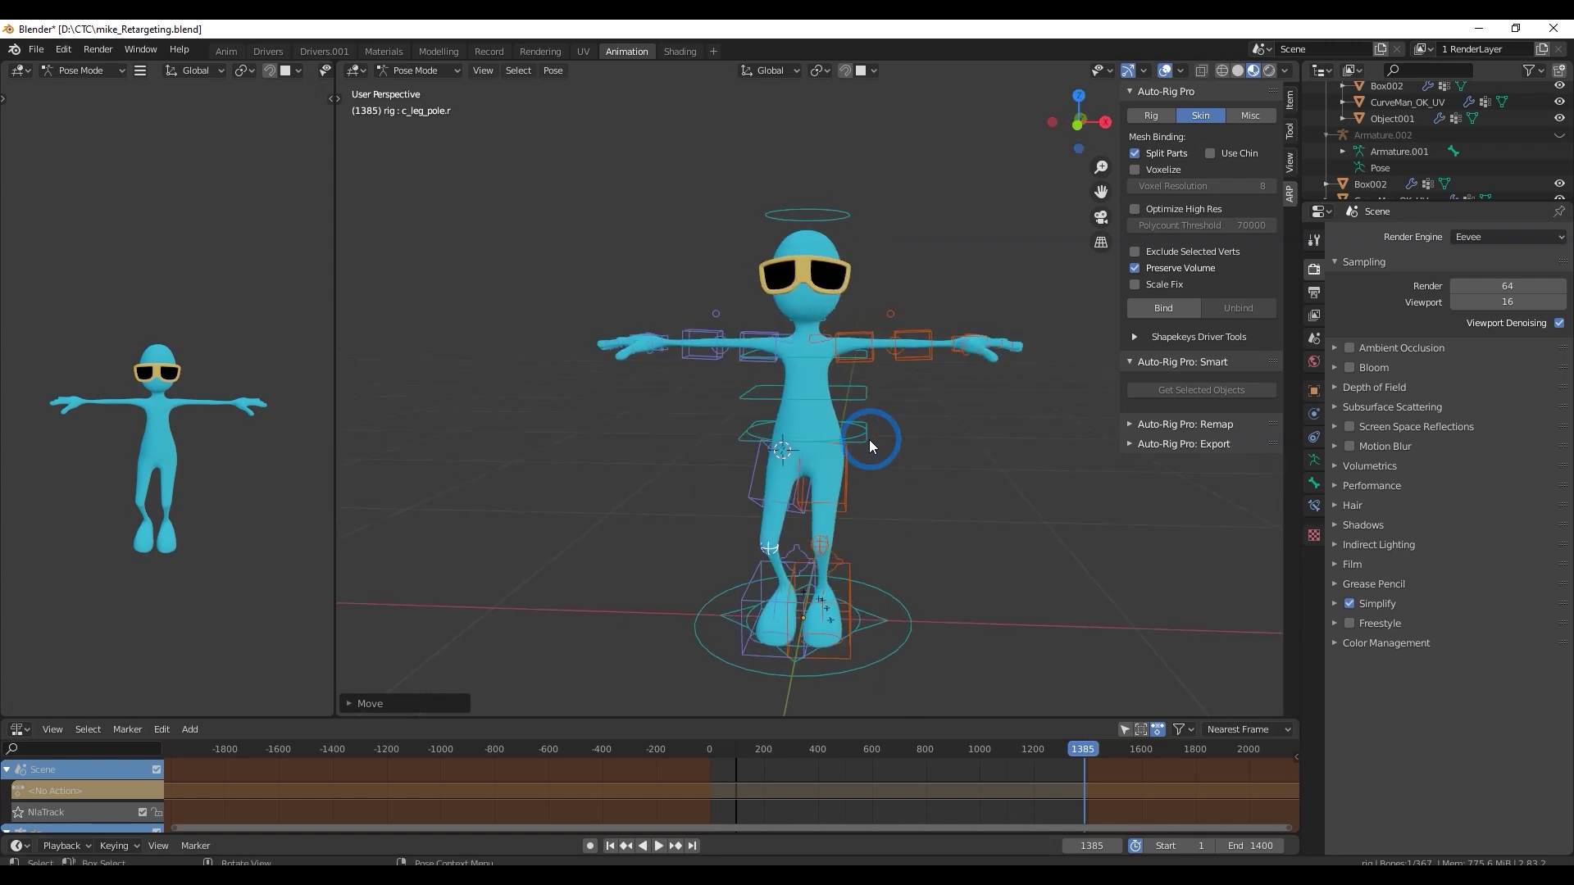
click(868, 392)
key(g)
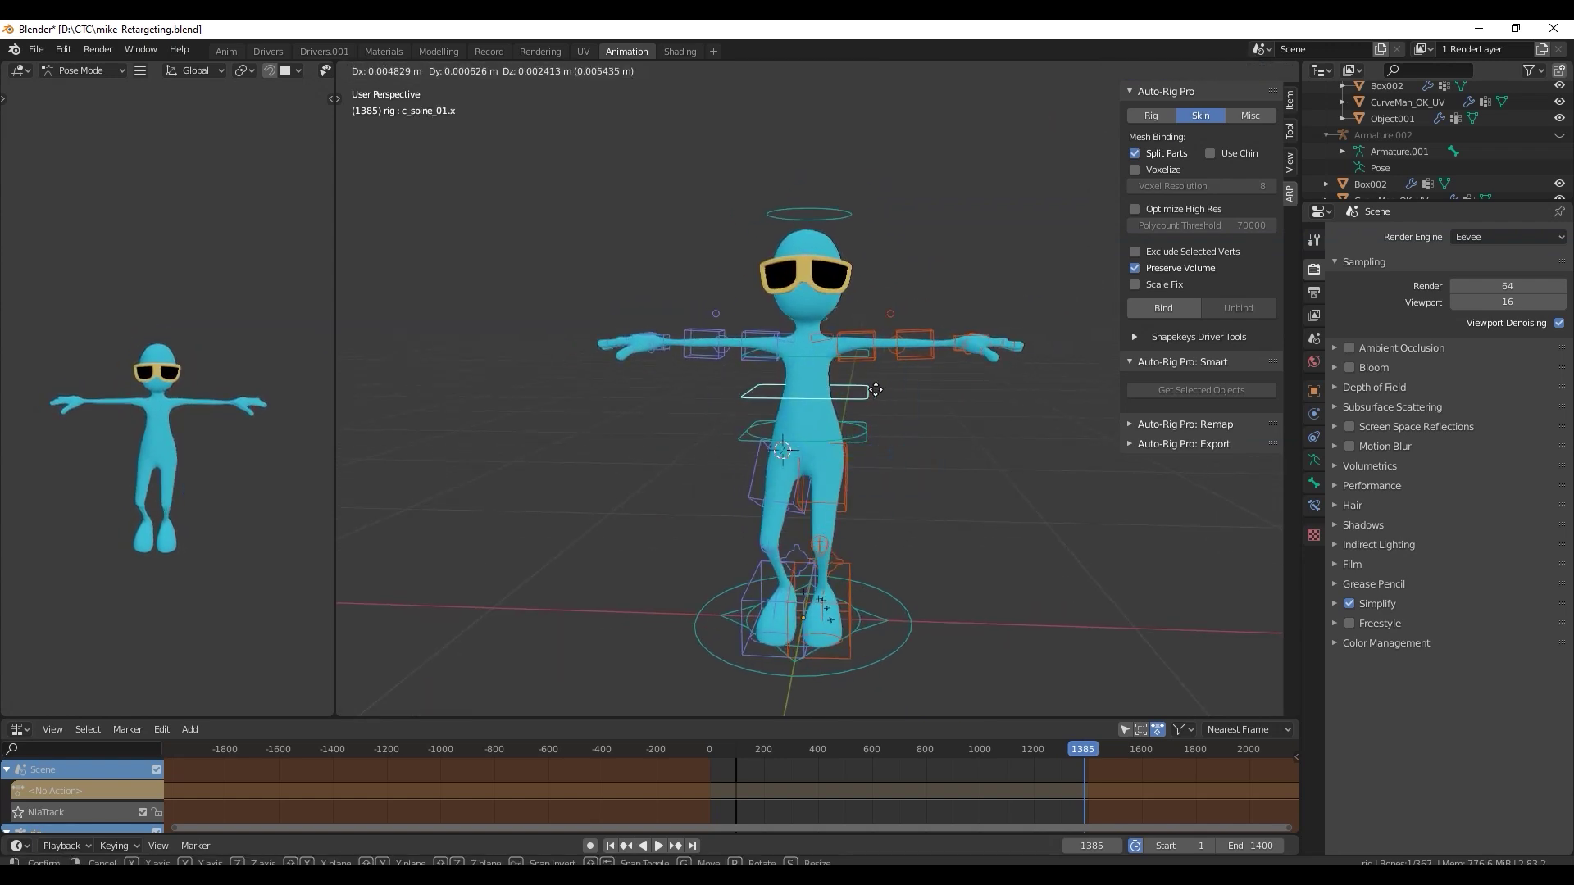